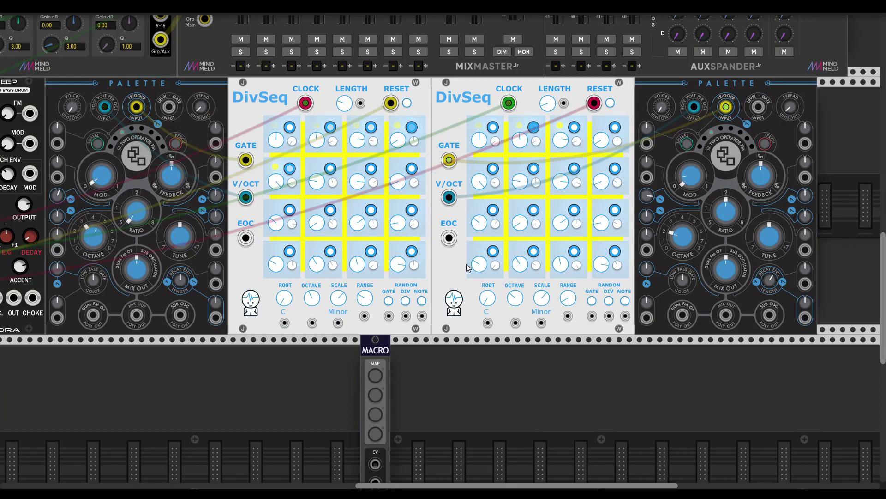
Step: Check the gate mode options of the first DivSeq sequencer
scroll(456, 272, left, 3)
scroll(456, 272, down, 2)
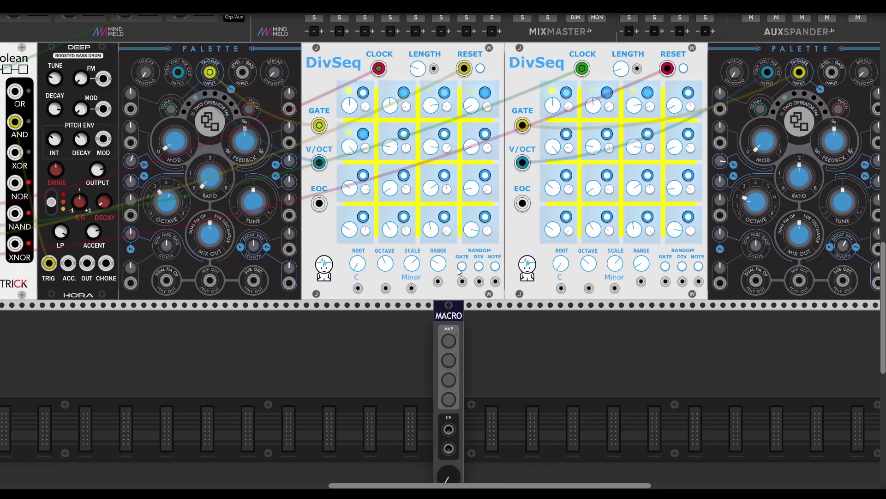
right_click(334, 62)
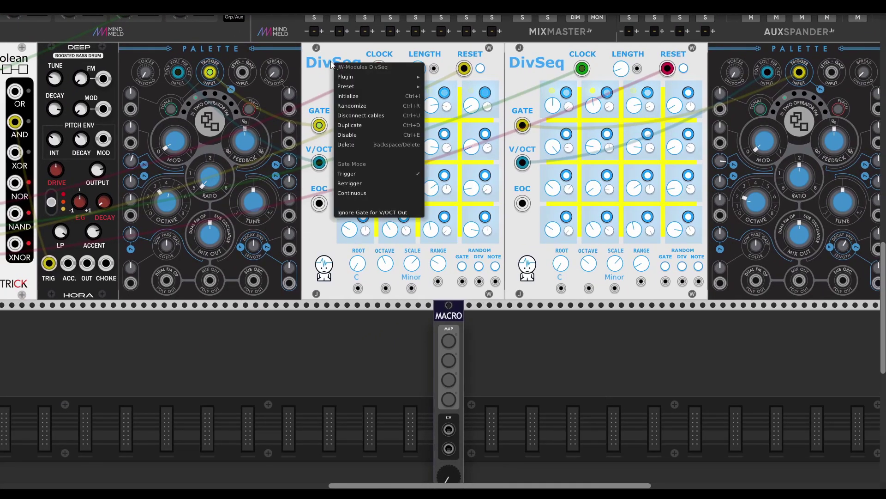
click(331, 55)
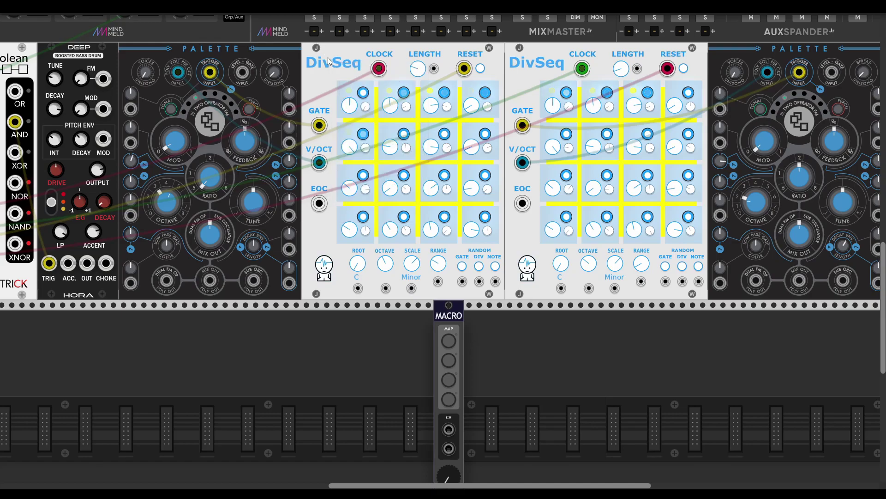
Step: Inspect the division settings of the first steps in the first DivSeq's grid
scroll(373, 323, up, 1)
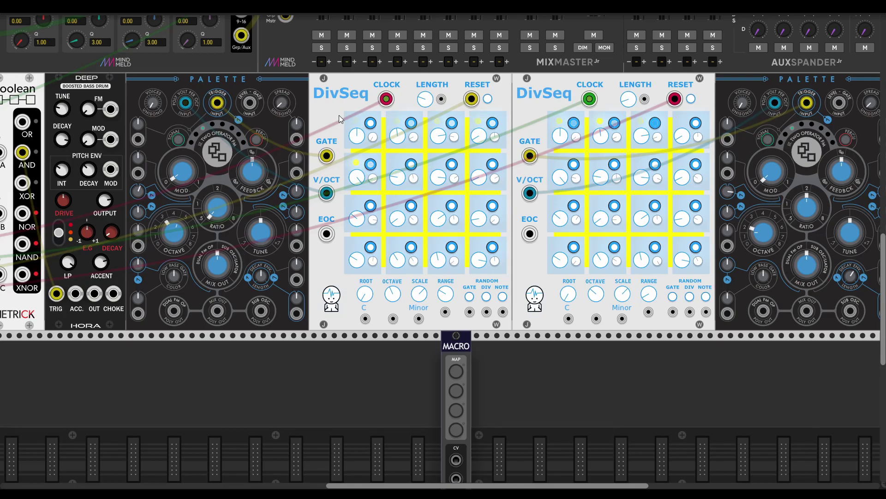
scroll(339, 119, up, 2)
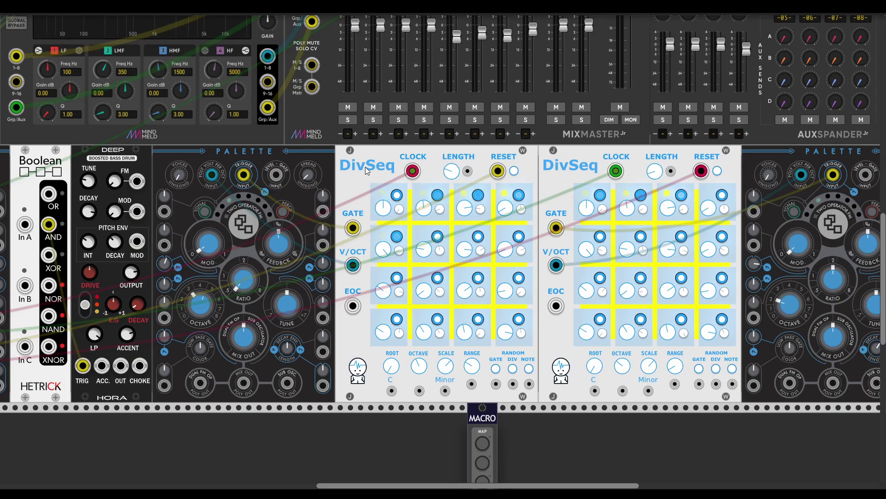
scroll(362, 166, down, 2)
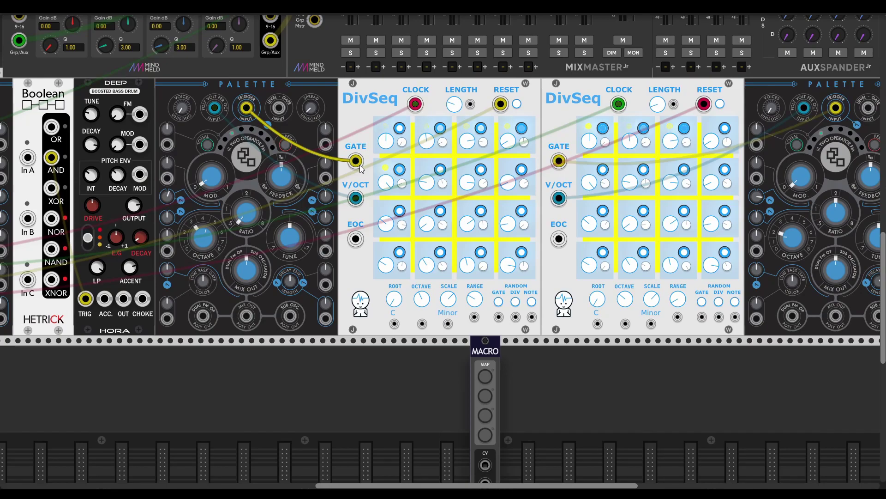
scroll(359, 168, up, 2)
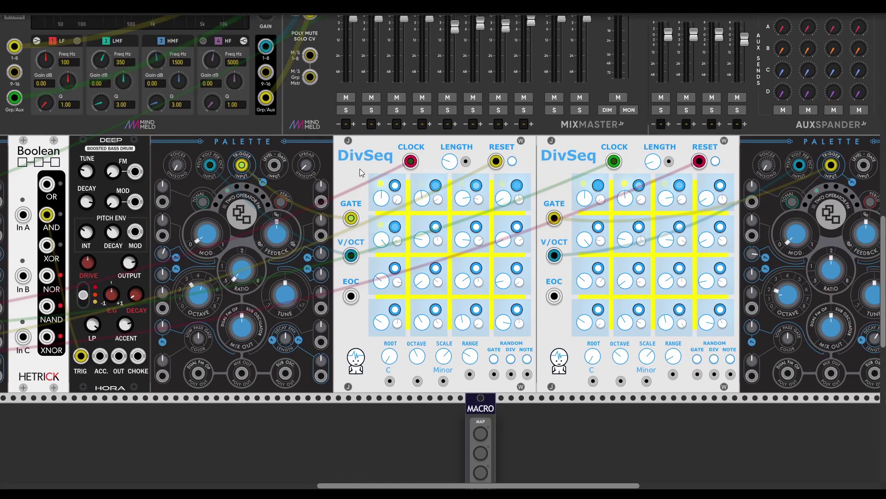
scroll(356, 168, right, 1)
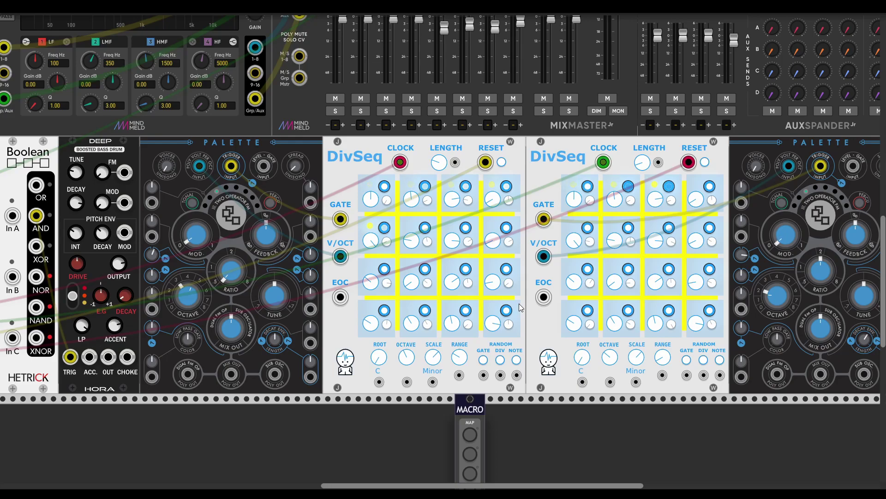
mouse_move(386, 200)
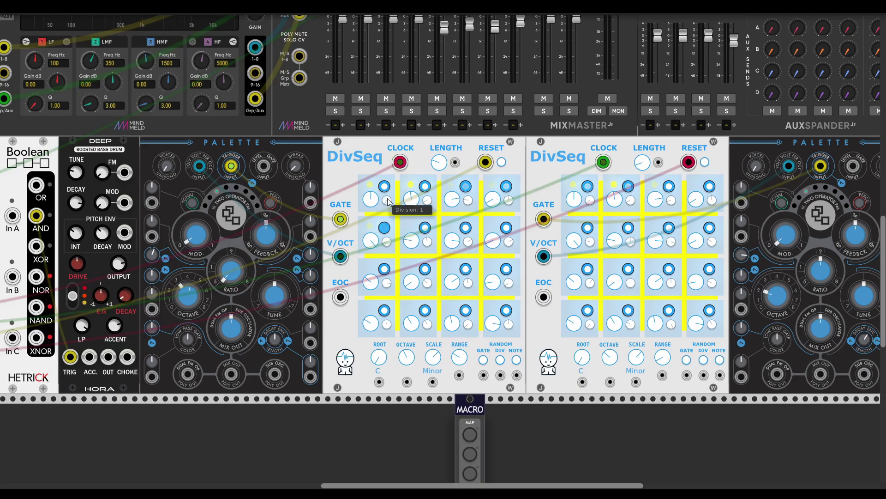
mouse_move(428, 204)
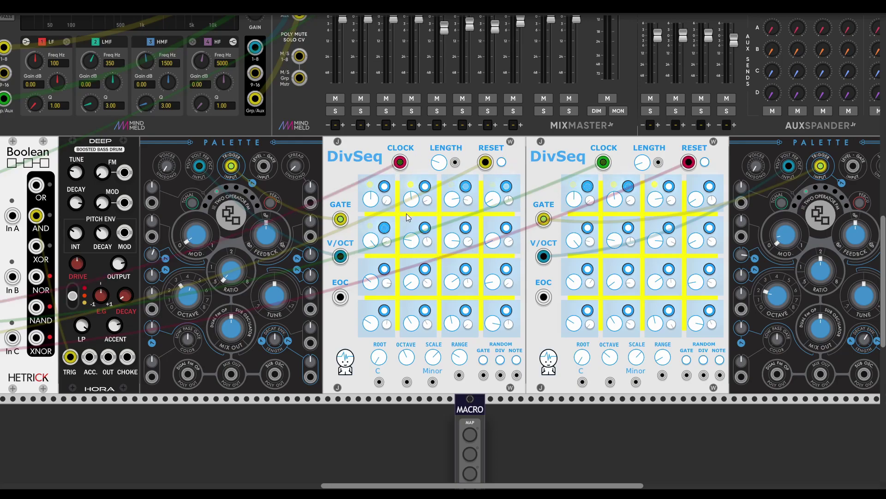
scroll(378, 239, down, 3)
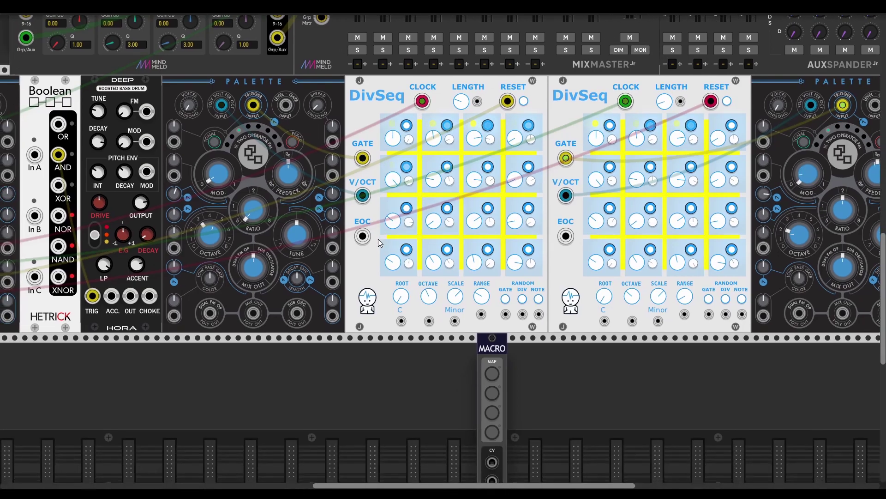
scroll(383, 272, up, 4)
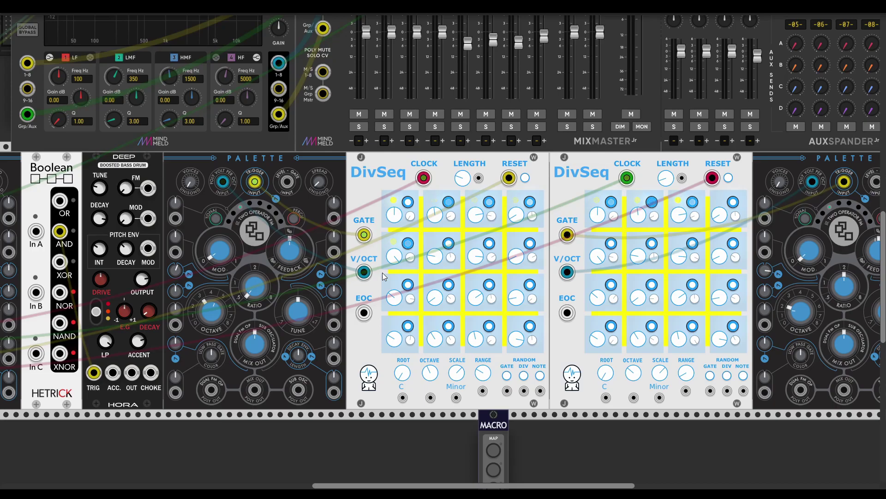
Step: Check the track settings of the mixer's first track, including its gain adjust and filter cutoffs
scroll(405, 237, up, 3)
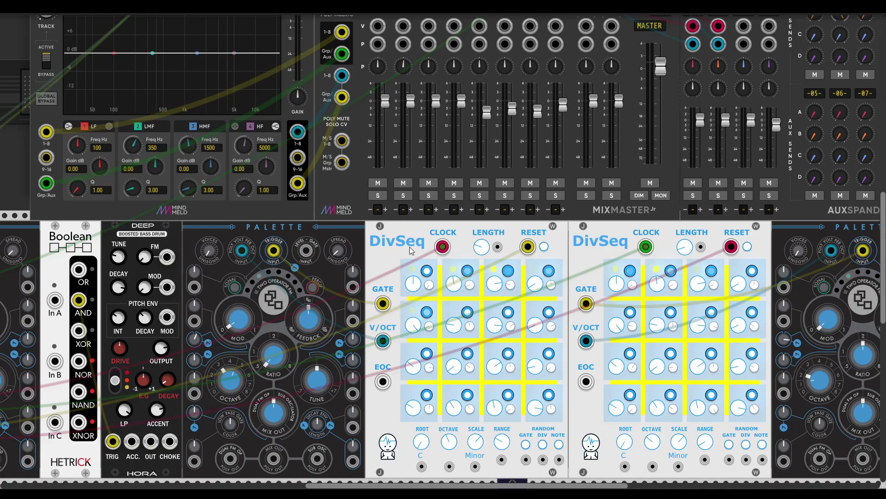
scroll(409, 246, down, 5)
scroll(408, 244, up, 3)
scroll(401, 210, up, 4)
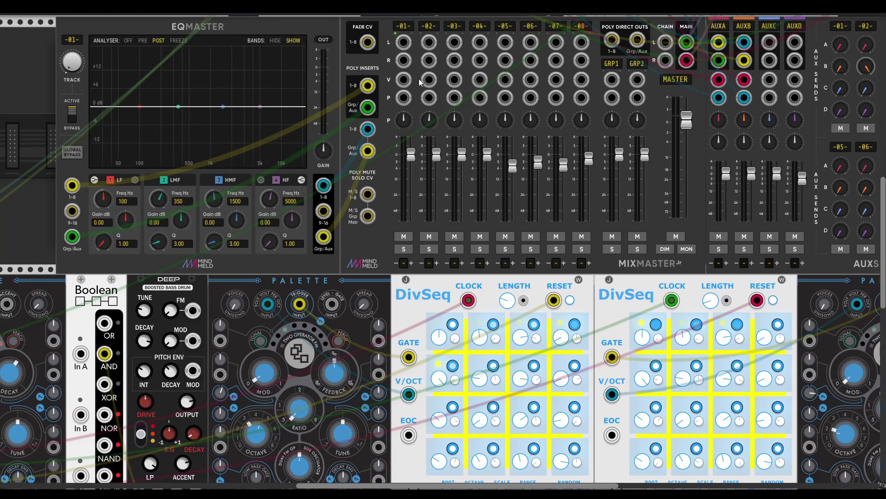
right_click(399, 26)
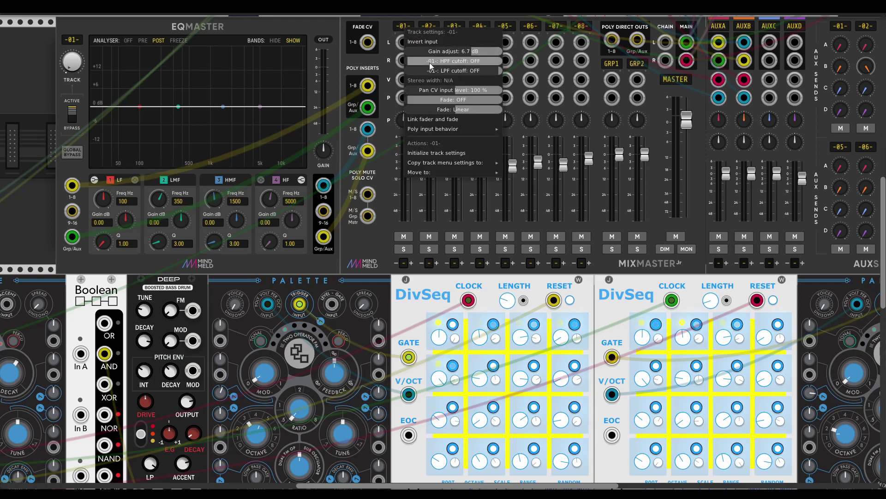
click(390, 77)
Step: Trace the first DivSeq's clock cable to its source and inspect the division of the second row's first step
scroll(439, 157, down, 2)
scroll(489, 235, up, 2)
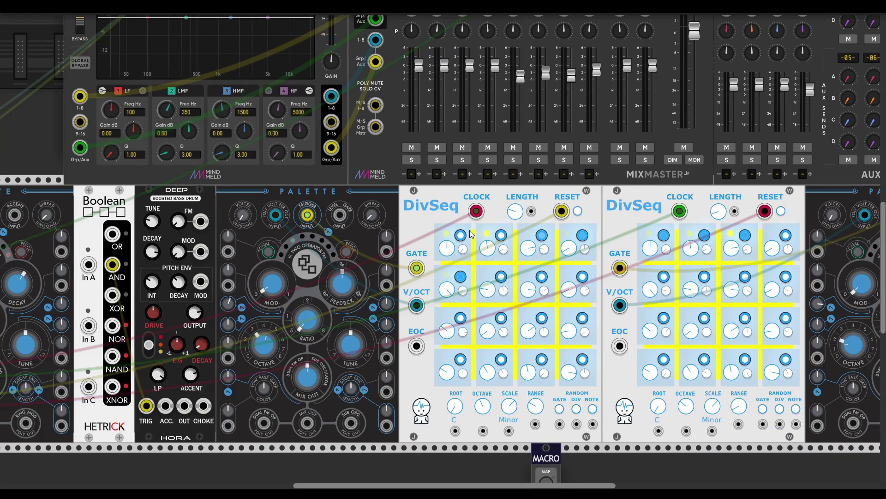
scroll(466, 226, down, 2)
scroll(467, 226, left, 3)
scroll(503, 245, up, 4)
scroll(502, 245, right, 5)
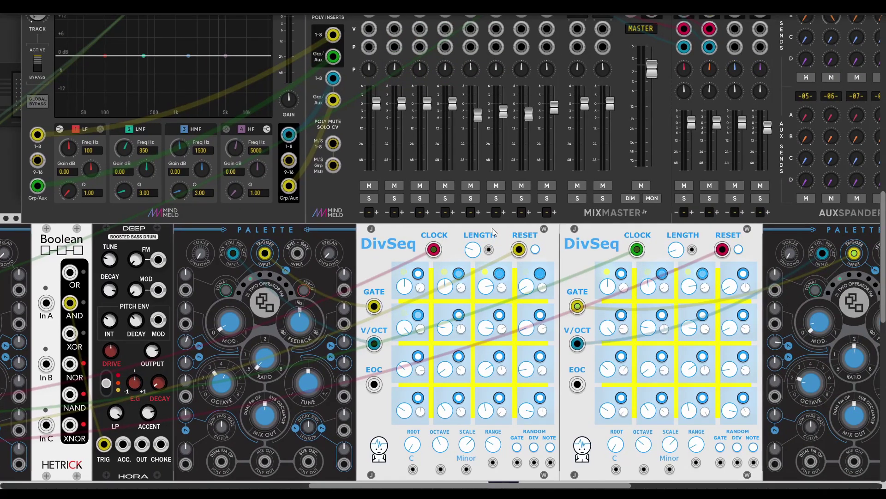
scroll(351, 245, down, 5)
scroll(351, 245, left, 3)
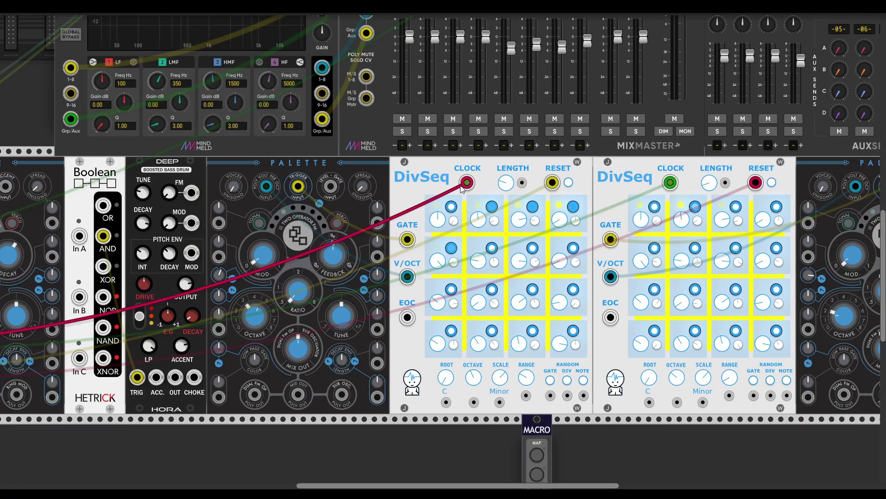
scroll(458, 186, left, 15)
scroll(457, 187, right, 15)
scroll(457, 187, down, 3)
scroll(463, 136, up, 1)
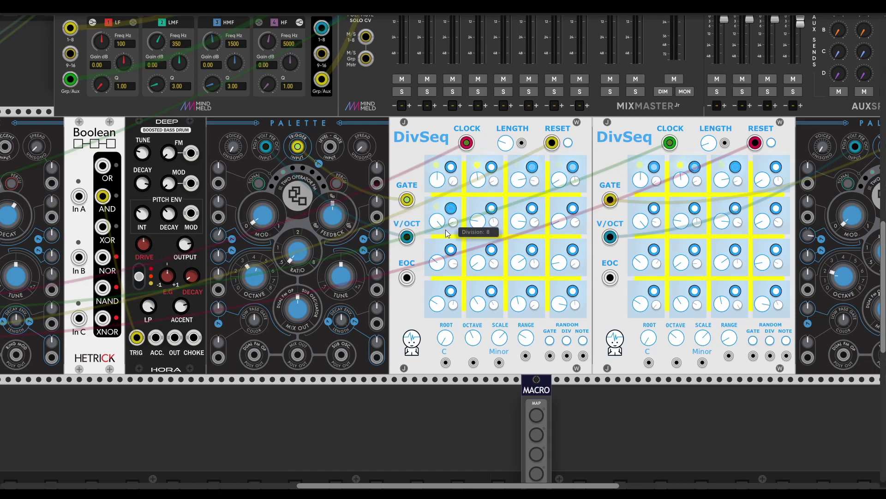
Step: Patch the mix output of the Palette beside the first DivSeq into mixer track 1 and lower that track's fader
scroll(409, 187, up, 2)
scroll(410, 187, left, 2)
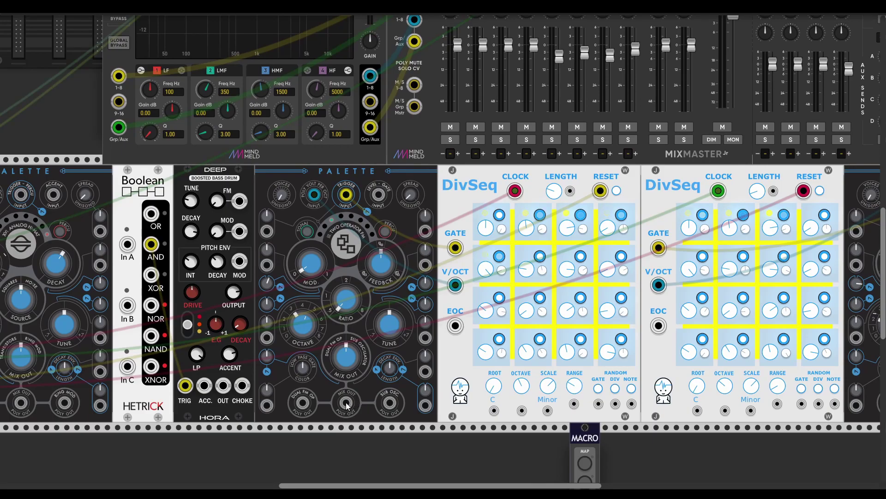
drag(347, 407, 451, 78)
scroll(467, 256, down, 5)
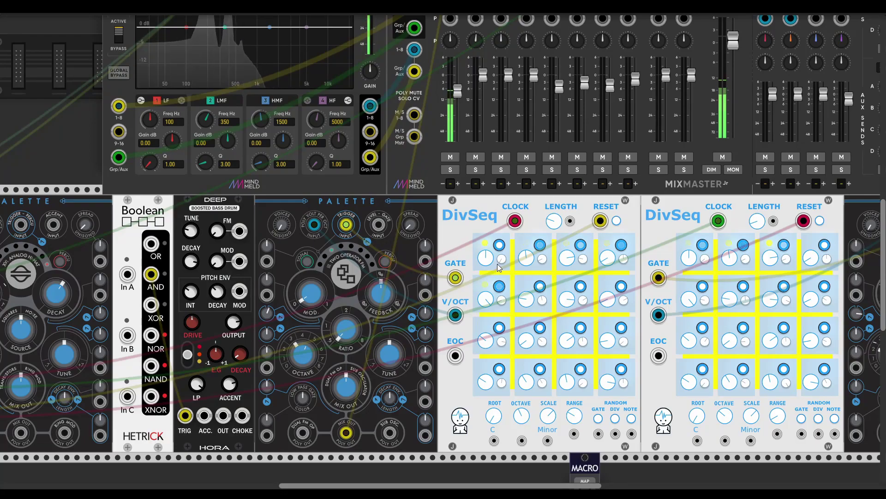
Step: Examine the first DivSeq's top-row steps, including the second step's gate setting, while the sequence plays
mouse_move(503, 260)
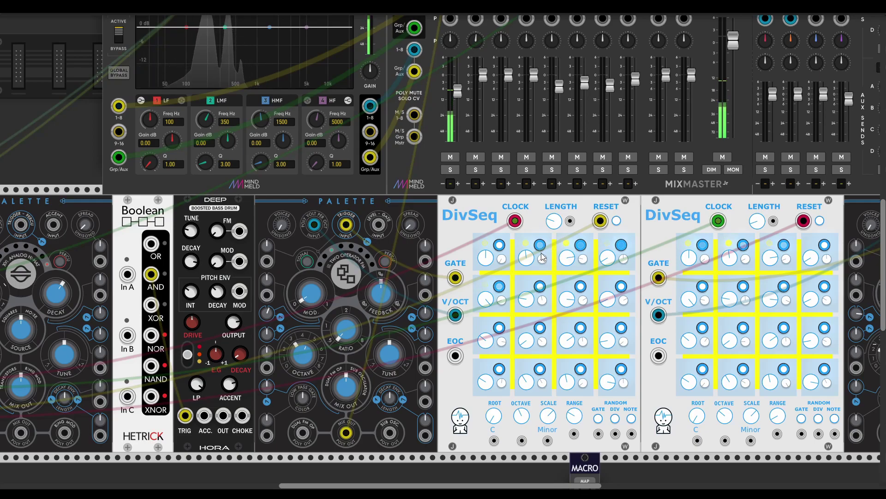
mouse_move(541, 247)
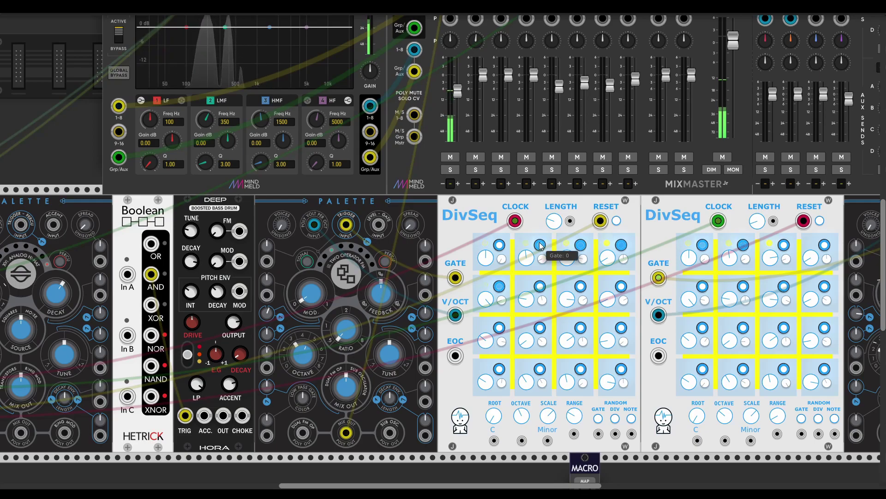
scroll(539, 242, down, 2)
scroll(540, 243, right, 3)
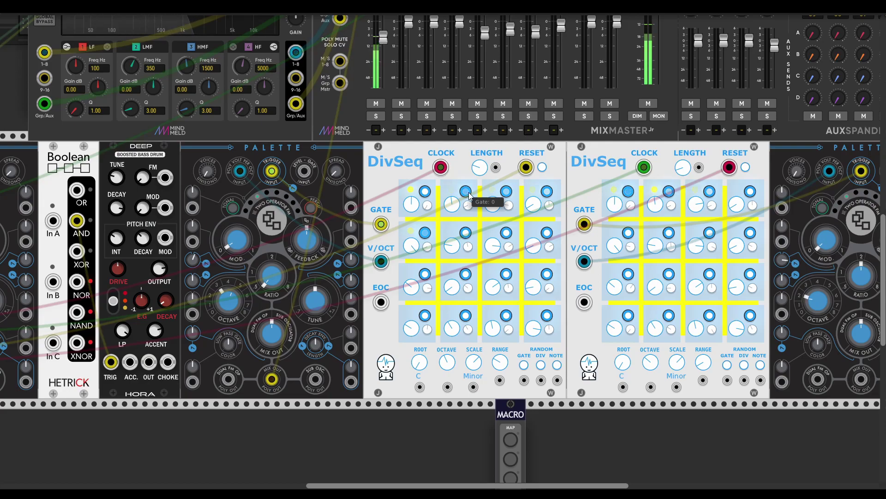
scroll(464, 176, down, 1)
scroll(463, 175, right, 1)
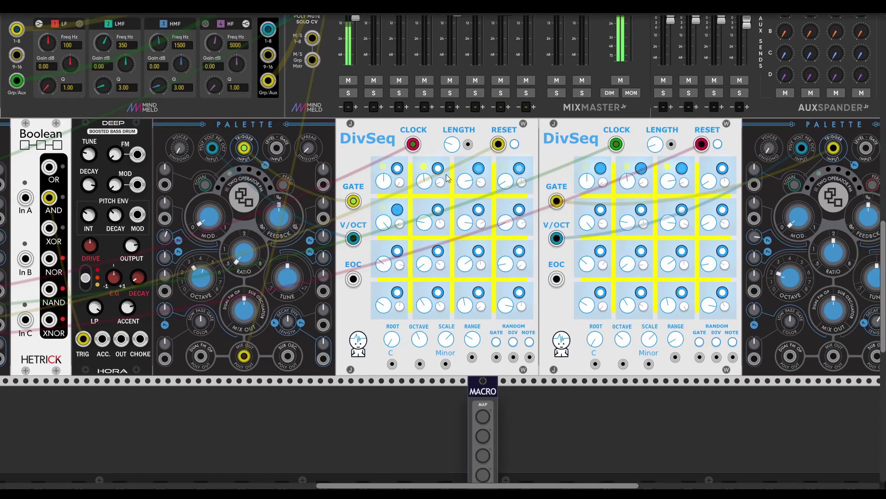
mouse_move(439, 169)
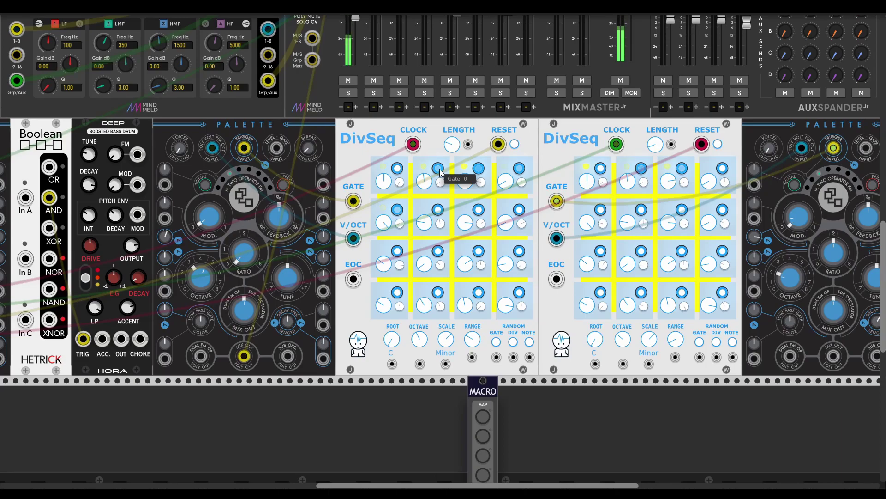
scroll(447, 189, up, 3)
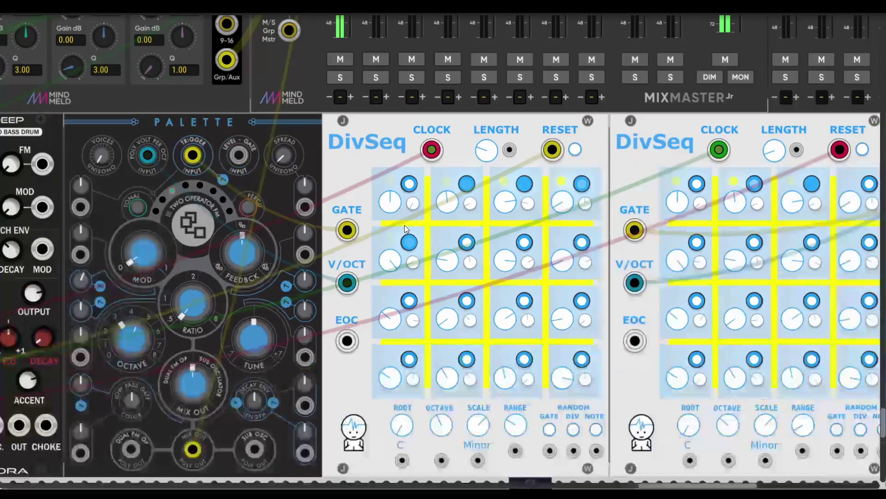
Step: Raise the MOD amount of the two-operator FM Palette driven by the first DivSeq
scroll(411, 245, down, 3)
scroll(410, 245, left, 1)
scroll(452, 231, up, 1)
scroll(453, 231, left, 1)
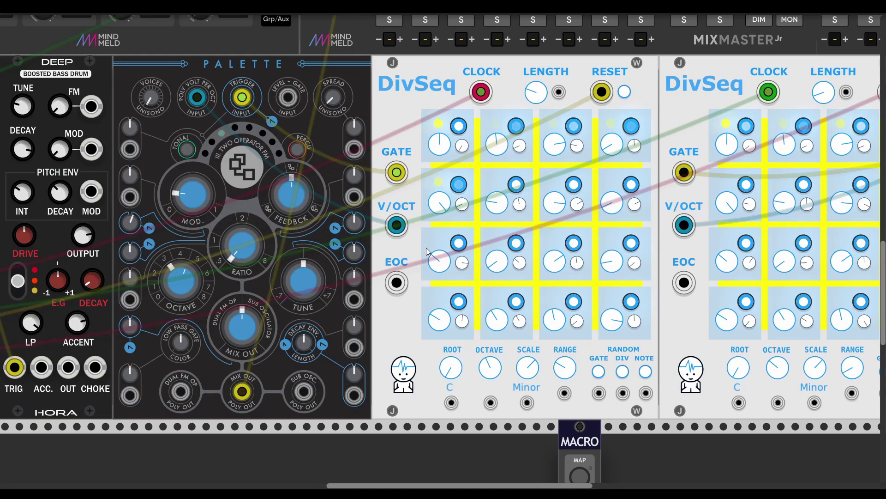
Step: Patch the first DivSeq's EOC output into the Boolean module's In A and the second DivSeq's EOC output into In B
scroll(432, 254, left, 5)
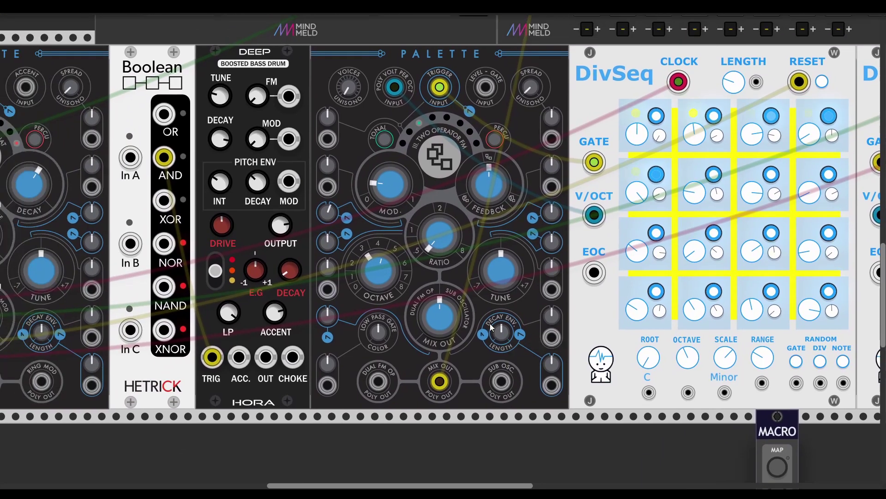
drag(594, 272, 130, 158)
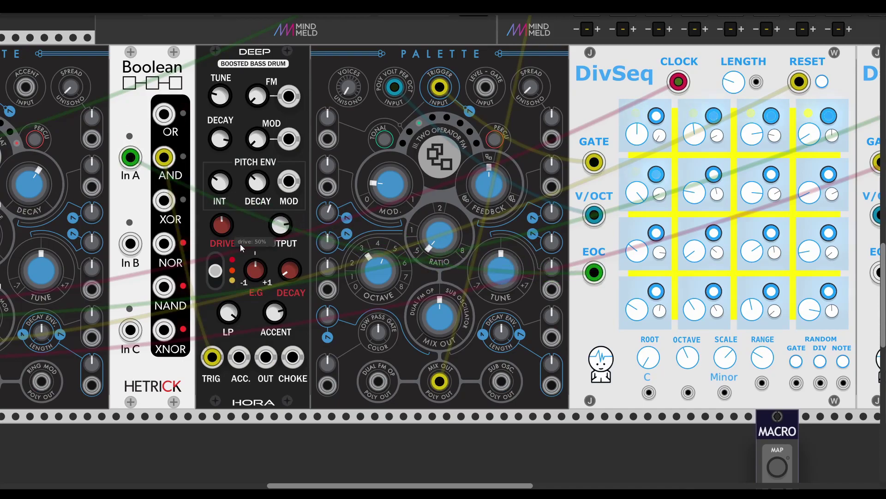
scroll(245, 253, down, 3)
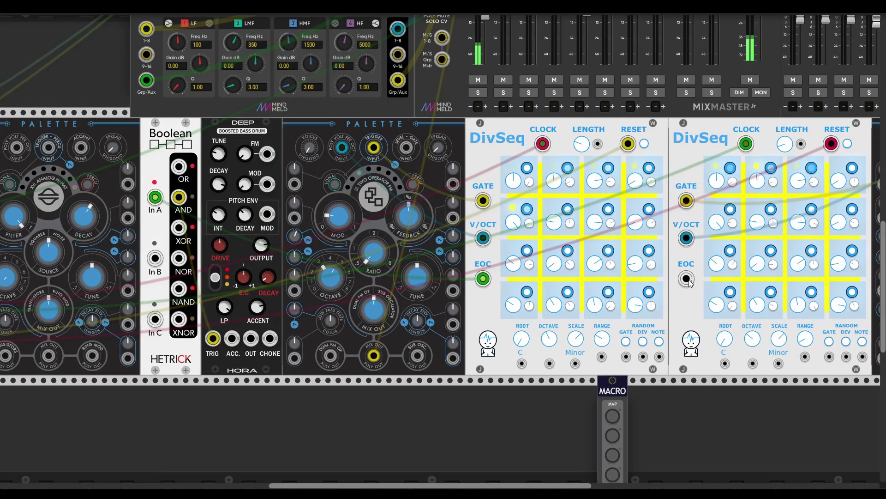
drag(687, 279, 155, 258)
scroll(416, 172, left, 3)
scroll(416, 172, up, 1)
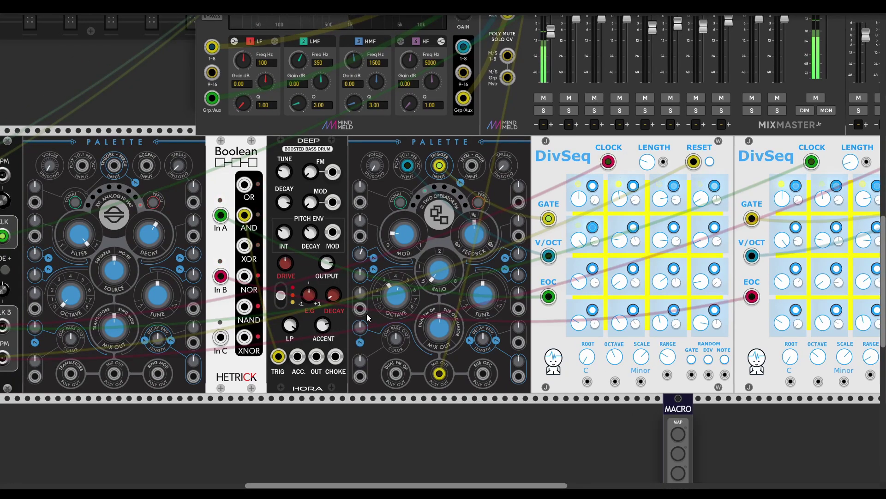
scroll(366, 312, right, 3)
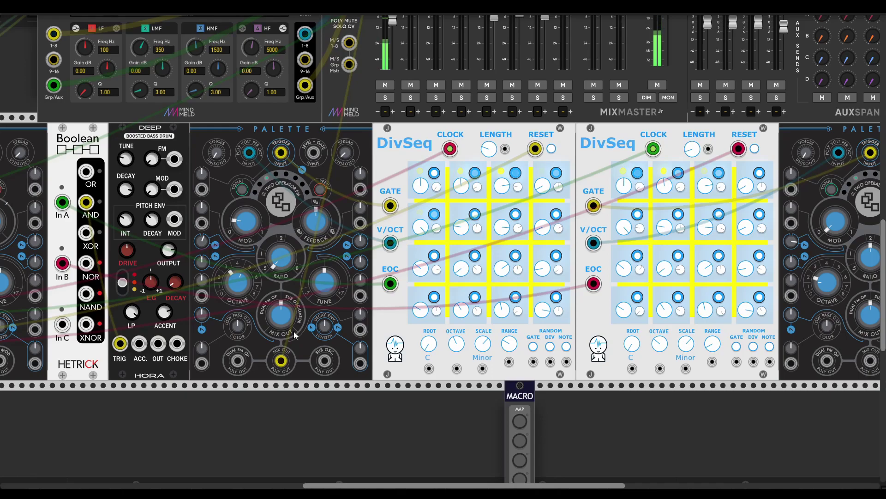
Step: Set the first DivSeq's root note to E and lower the octave of the Palette it drives
drag(428, 344, 428, 331)
scroll(455, 335, left, 1)
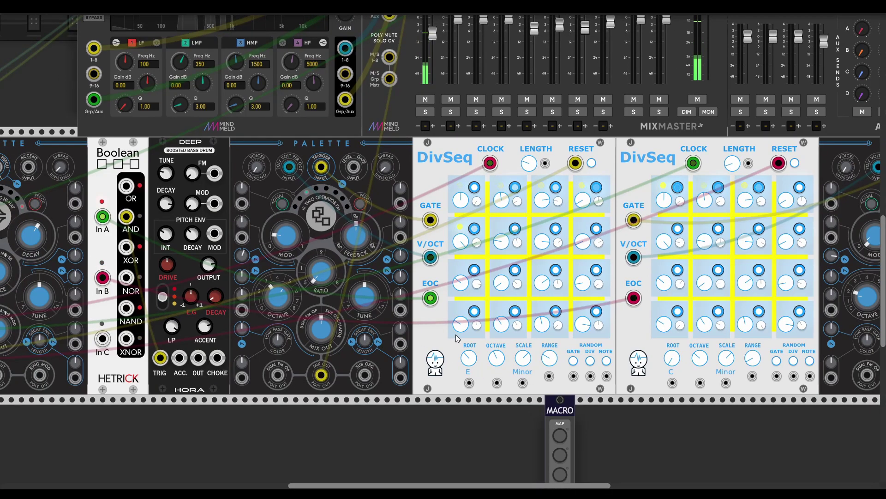
drag(283, 295, 284, 307)
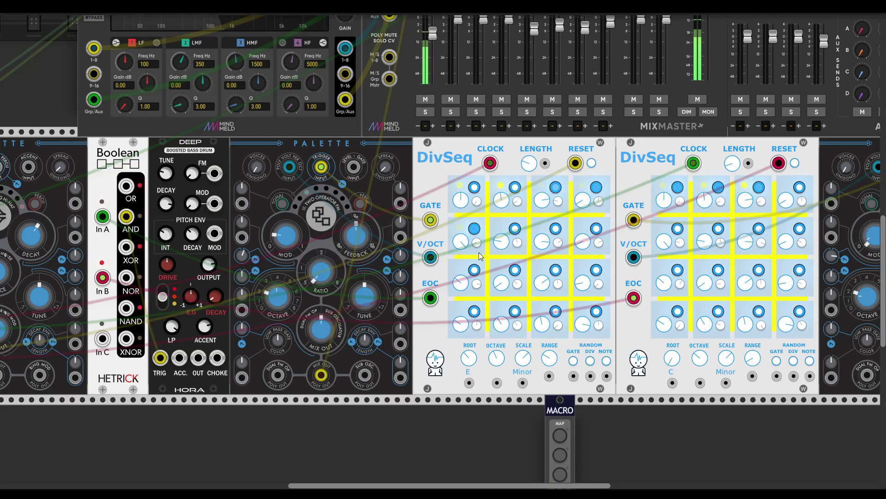
Step: Examine the first DivSeq's length and the voltage, division and gate settings of its steps while the sequence plays
mouse_move(531, 165)
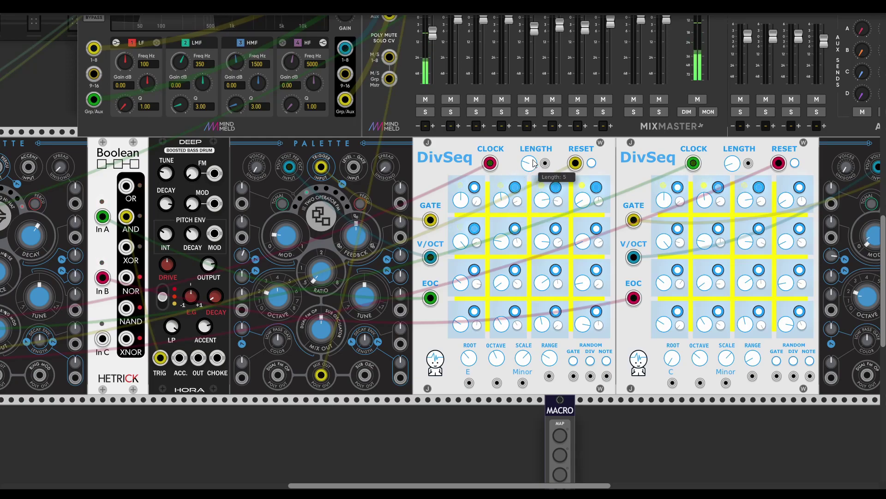
mouse_move(541, 203)
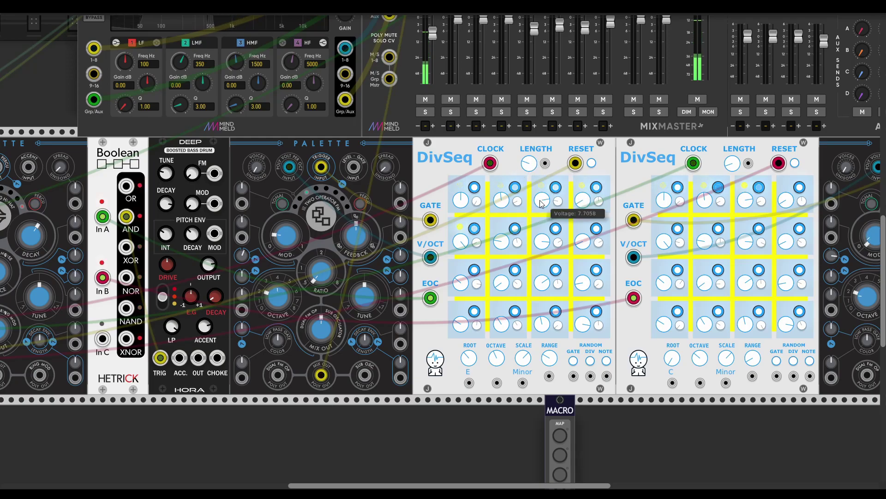
mouse_move(494, 206)
scroll(494, 206, up, 4)
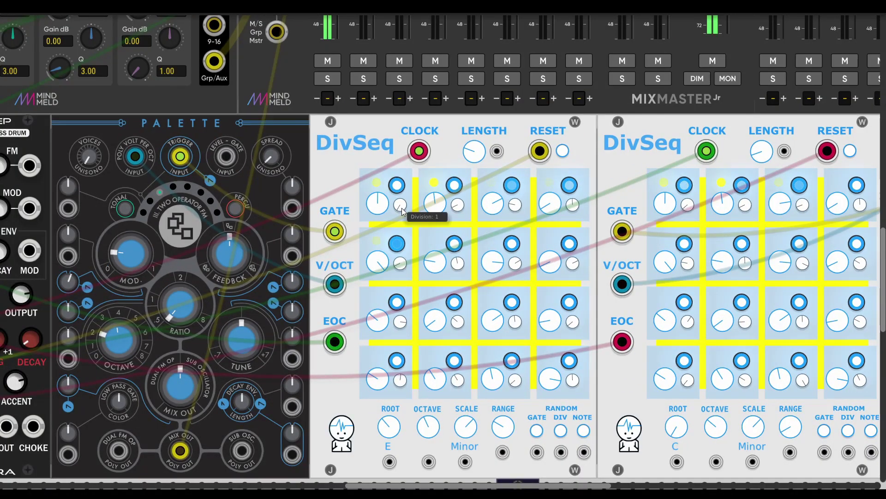
mouse_move(460, 208)
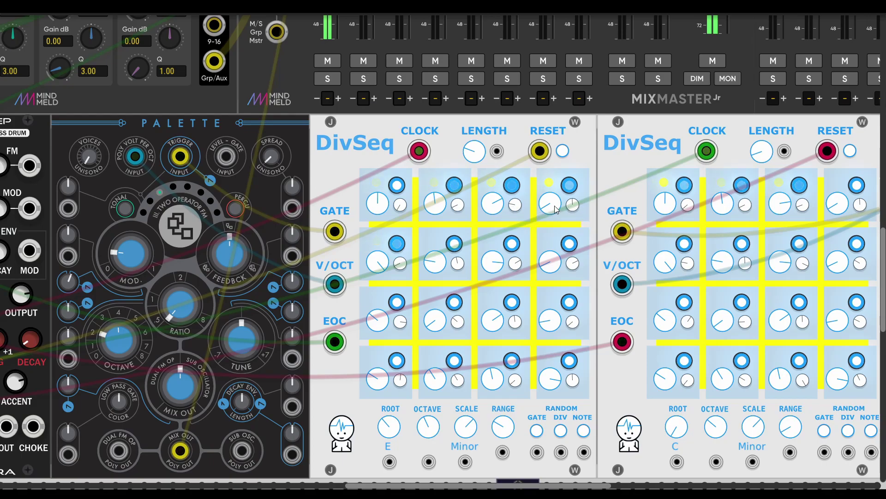
click(396, 193)
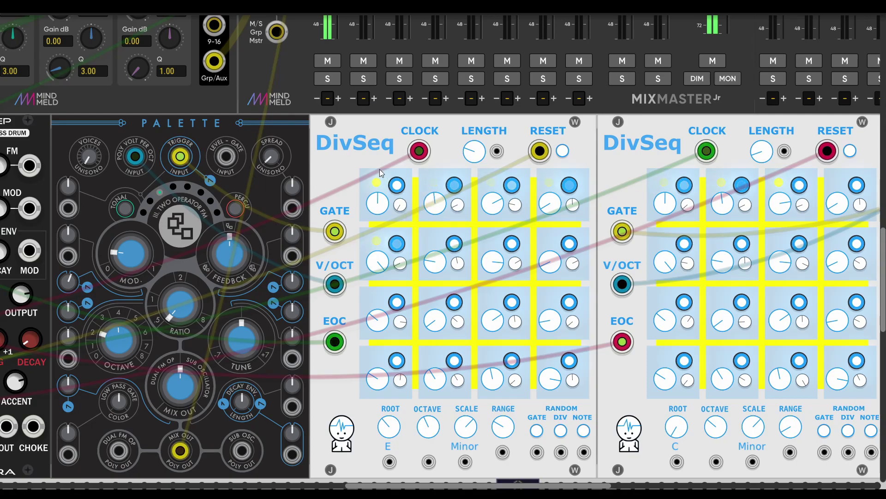
mouse_move(400, 208)
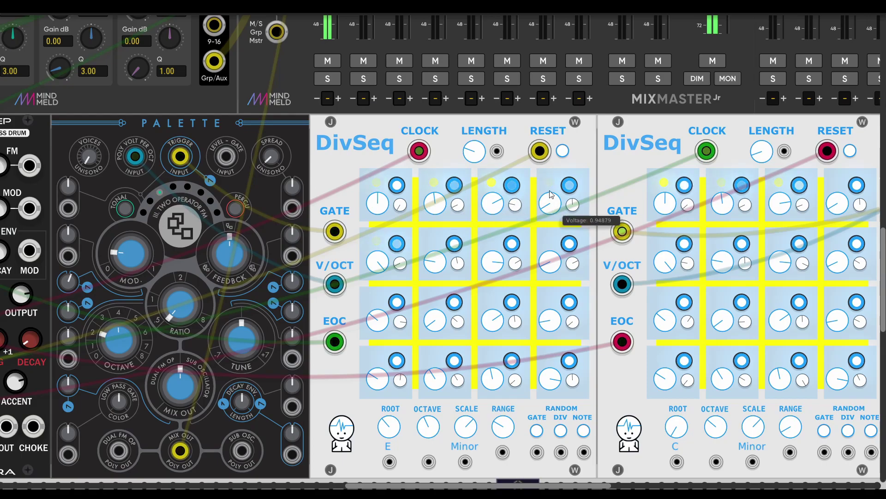
mouse_move(574, 207)
scroll(603, 245, left, 1)
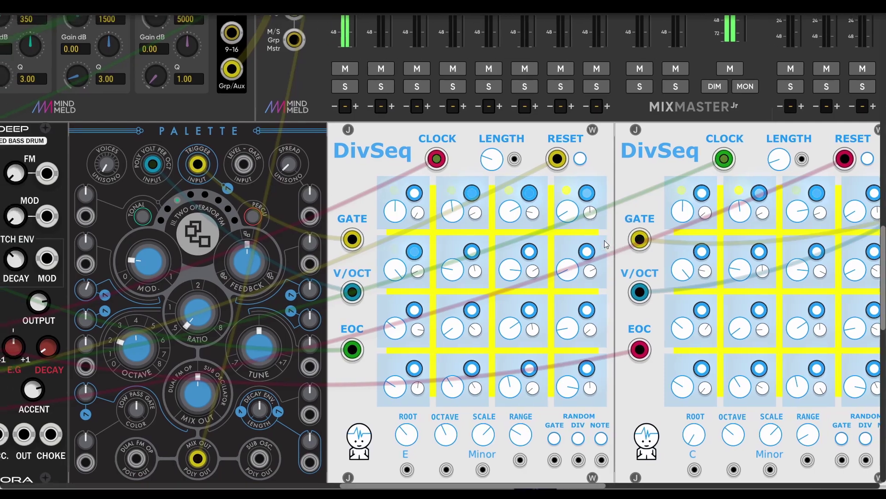
scroll(603, 284, down, 1)
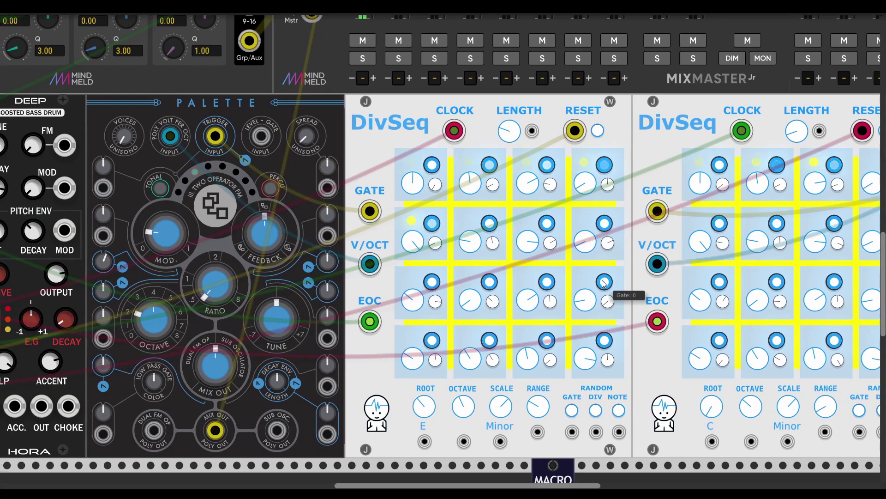
scroll(604, 283, up, 1)
scroll(603, 282, left, 1)
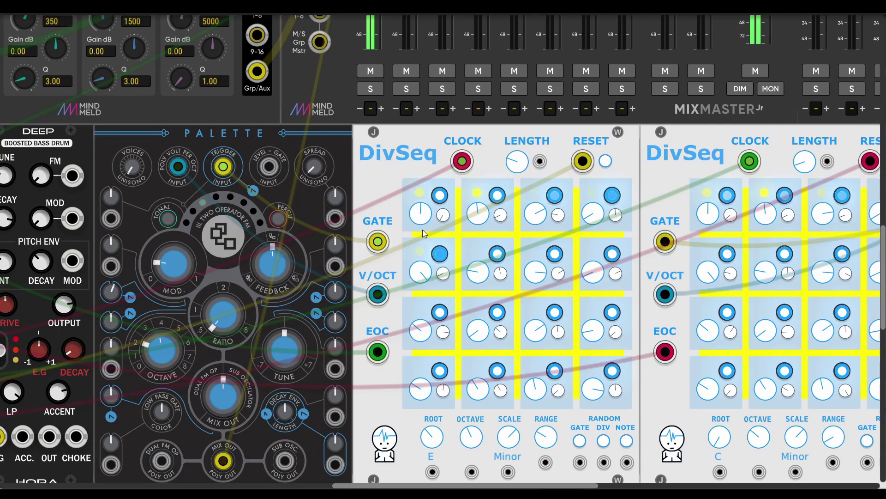
Step: Examine the division settings of the second DivSeq's top-row steps
scroll(510, 225, right, 5)
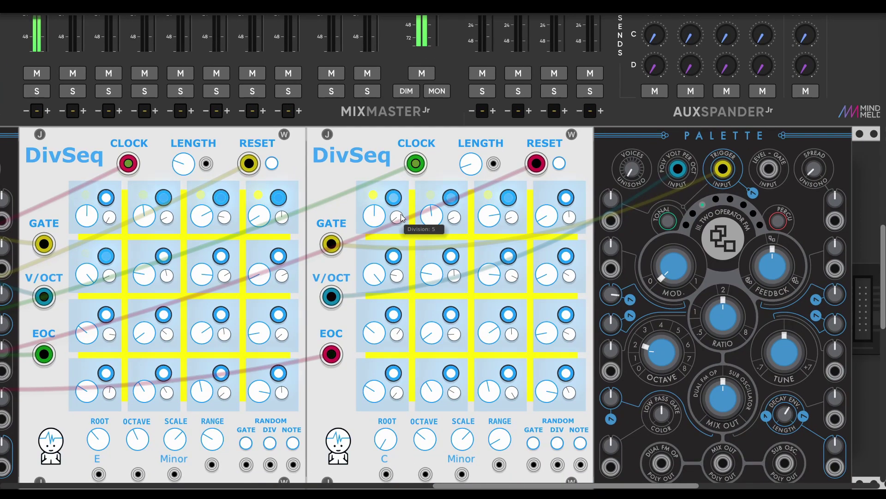
drag(397, 217, 456, 259)
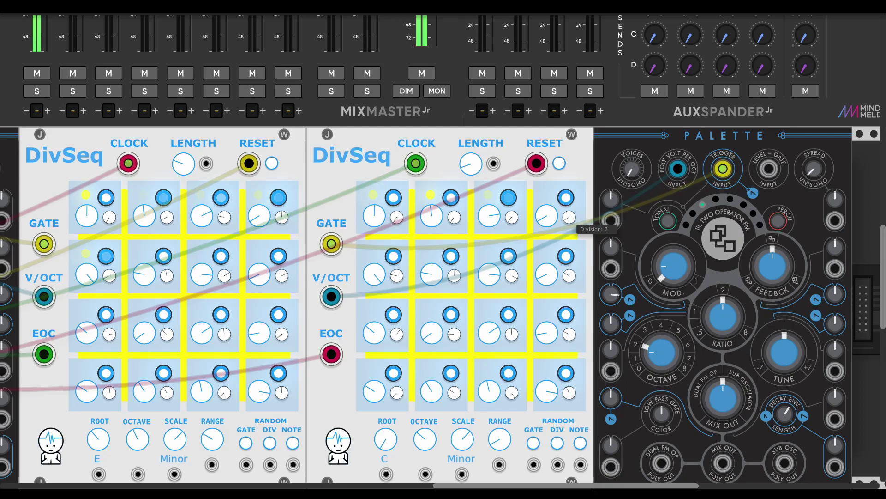
drag(569, 217, 569, 229)
Step: Patch the MIX OUT of the second DivSeq's Palette into the mixer's channel 2 left input and lower that channel's fader
scroll(724, 373, down, 2)
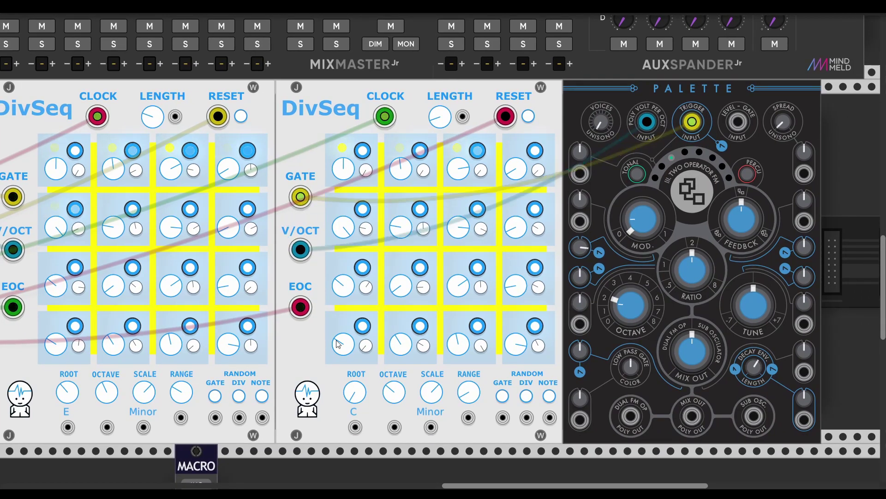
drag(691, 417, 256, 139)
drag(267, 297, 267, 313)
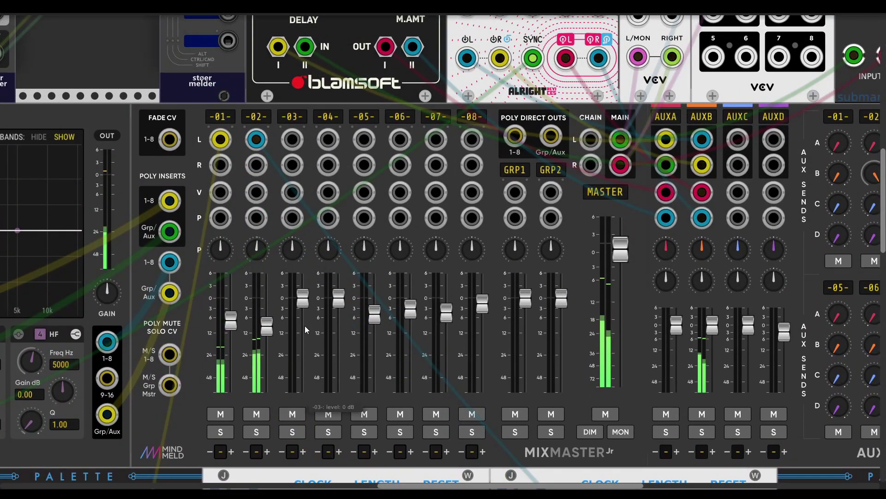
scroll(302, 329, down, 5)
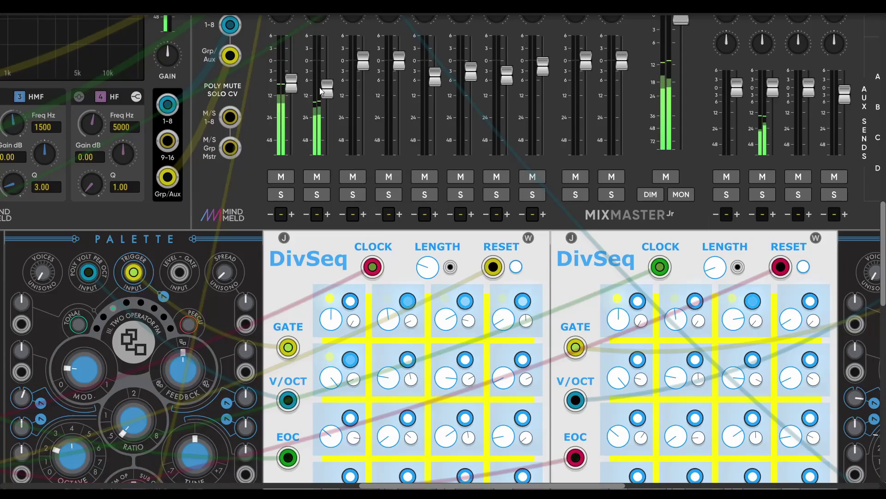
Step: Turn down mixer channel 2's aux B send
scroll(639, 347, up, 6)
scroll(638, 347, right, 7)
drag(709, 116, 707, 139)
Step: Mute mixer channel 1 and raise channel 2's fader
scroll(257, 297, down, 4)
scroll(257, 296, left, 5)
click(172, 271)
drag(211, 184, 211, 160)
Step: Raise the octave of the Palette driven by the second DivSeq to a coarse frequency adjustment of 0
scroll(498, 382, down, 6)
scroll(497, 382, right, 6)
drag(516, 270, 516, 259)
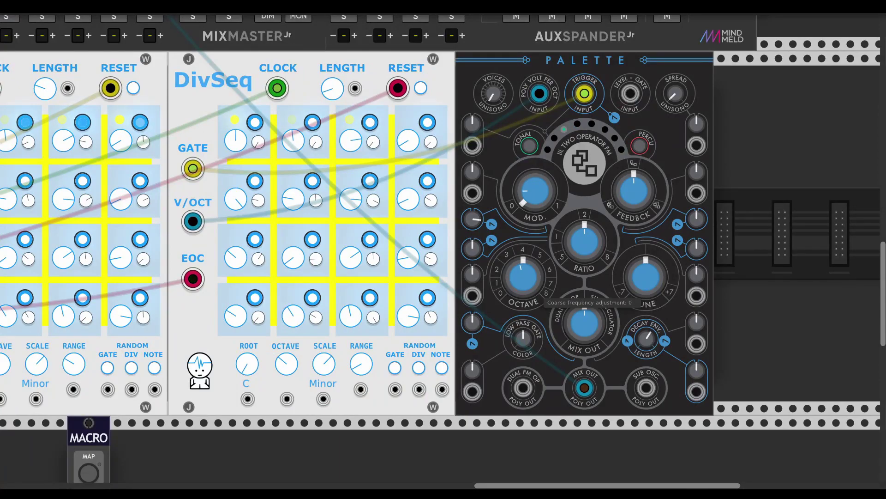
Step: Examine the second DivSeq's steps and gate activity while its voice plays with channel 1 muted
scroll(425, 273, up, 3)
scroll(425, 273, left, 5)
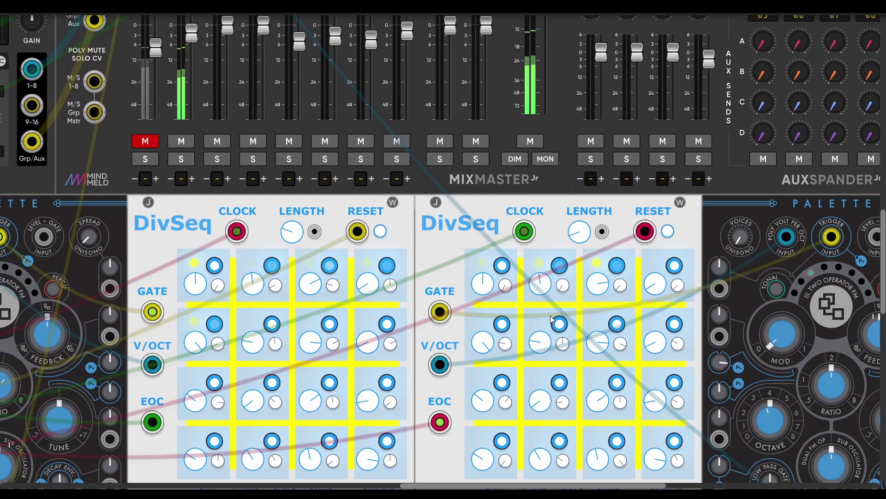
scroll(509, 239, down, 2)
scroll(509, 239, left, 1)
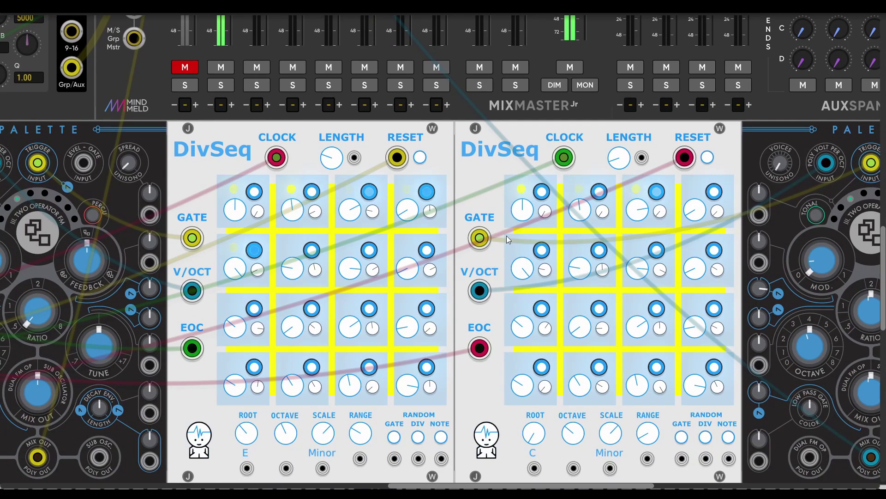
scroll(509, 239, up, 1)
scroll(510, 239, left, 1)
scroll(469, 291, right, 2)
scroll(468, 291, up, 1)
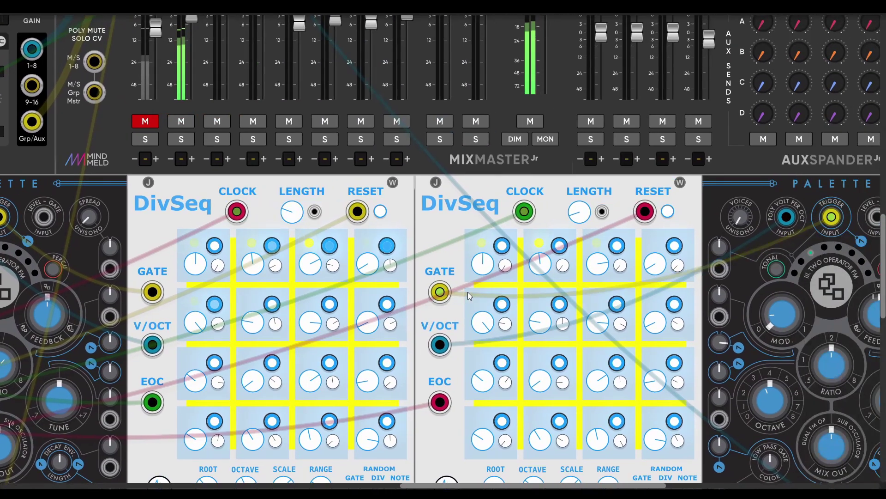
Step: Rebalance the two voices by raising mixer channel 1 to about -4.74 dB, unmuting it and lowering channel 2's fader
scroll(480, 292, left, 3)
scroll(480, 292, up, 2)
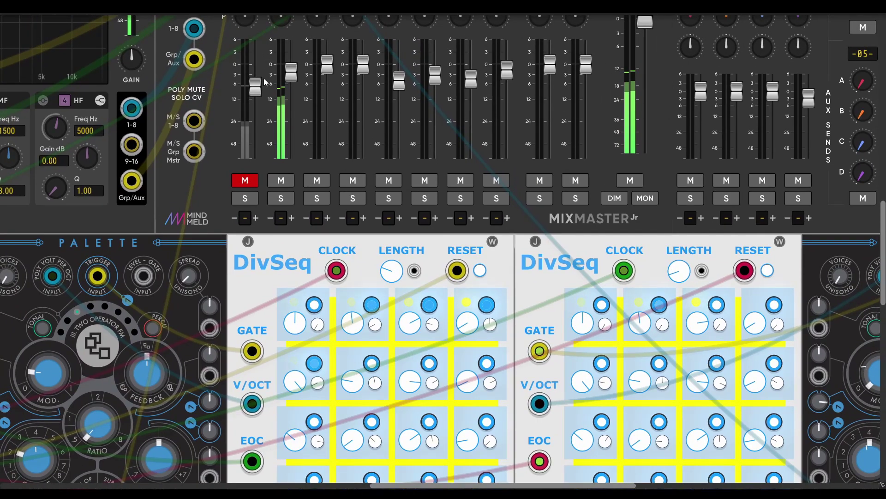
drag(256, 86, 257, 79)
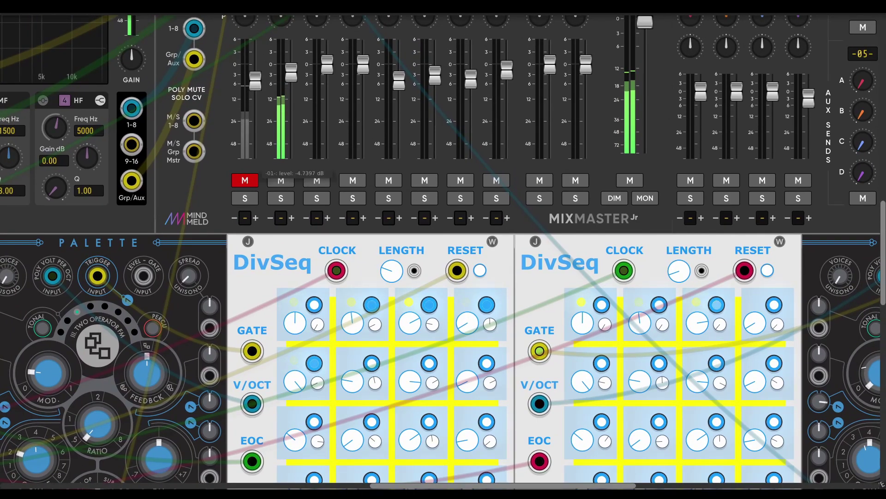
click(247, 183)
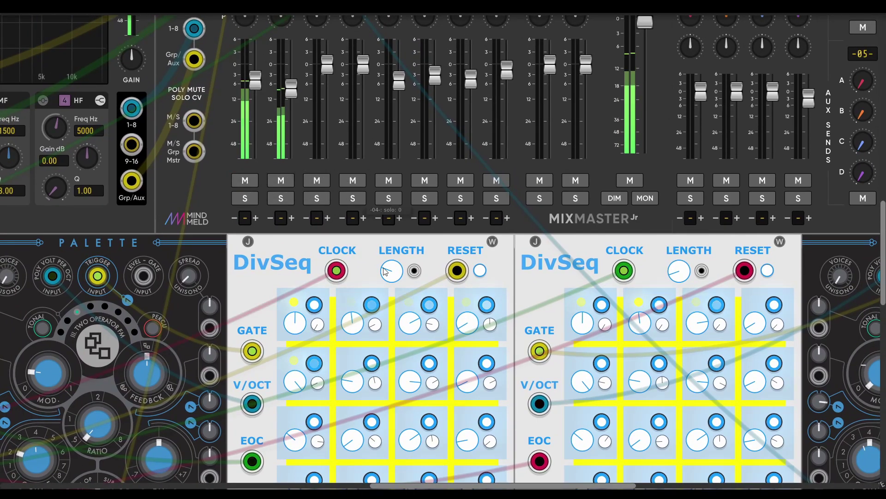
Step: Set the second DivSeq's root note to E
scroll(400, 294, down, 7)
scroll(400, 294, right, 3)
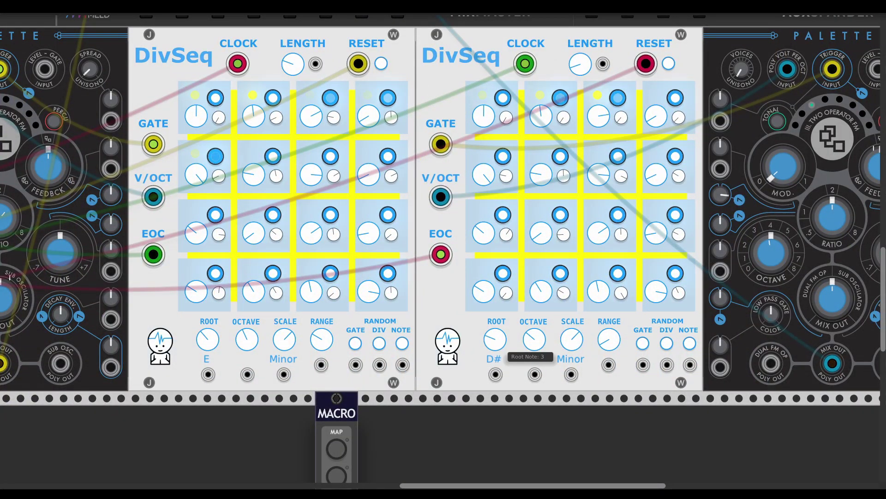
drag(495, 340, 495, 335)
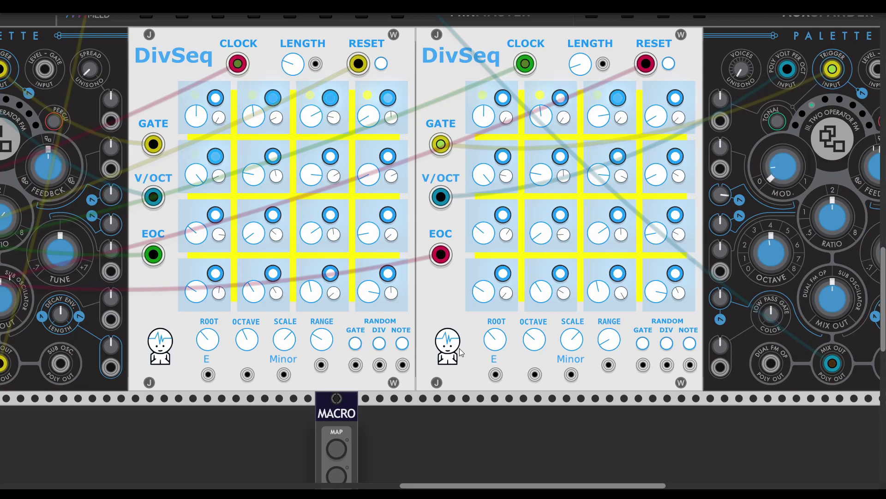
Step: Try a division of 5 on the first DivSeq's first step, and turn it back down
scroll(79, 205, left, 20)
scroll(78, 204, up, 2)
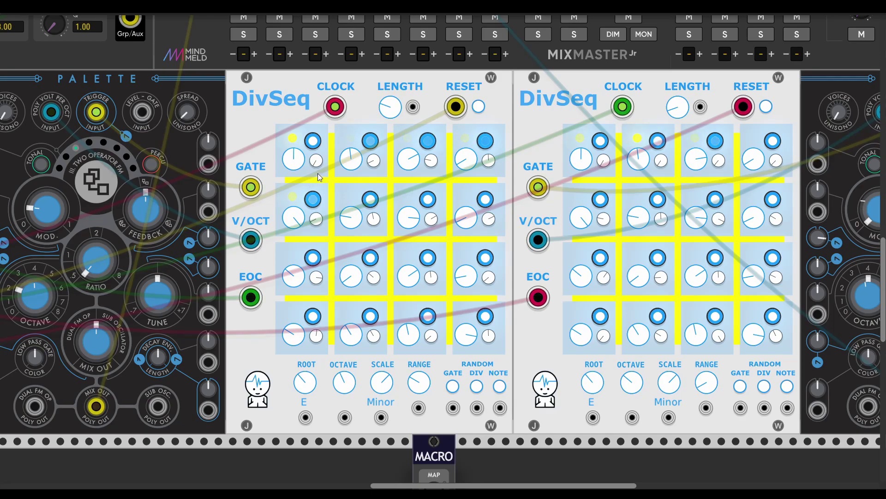
mouse_move(317, 162)
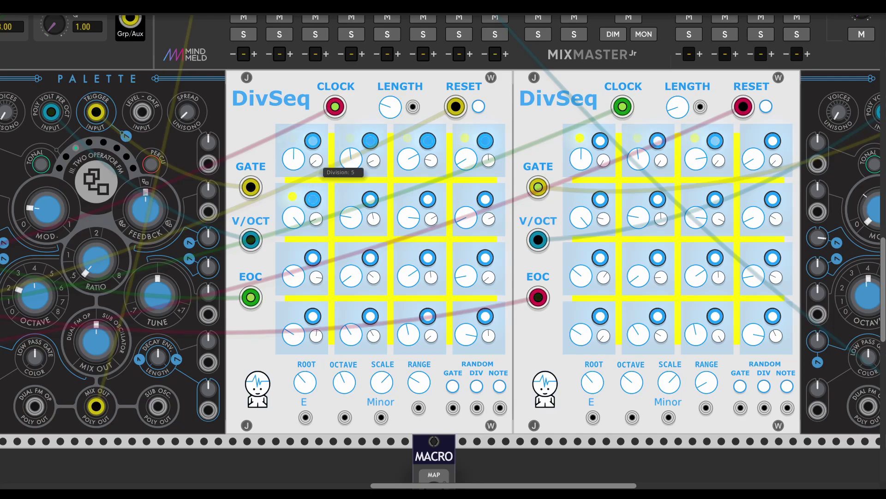
drag(317, 160, 316, 166)
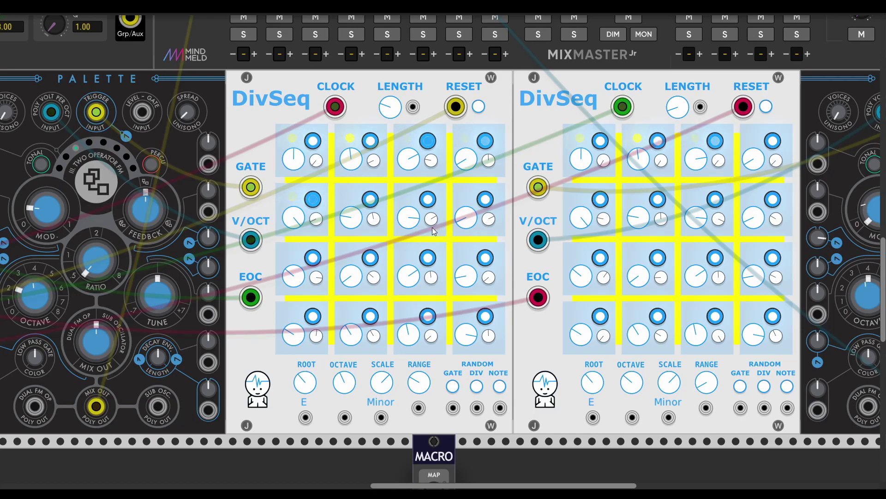
Step: Lower the faders of mixer channels 1 and 2 slightly
scroll(432, 227, up, 2)
scroll(425, 236, right, 5)
scroll(371, 241, up, 8)
scroll(372, 241, left, 10)
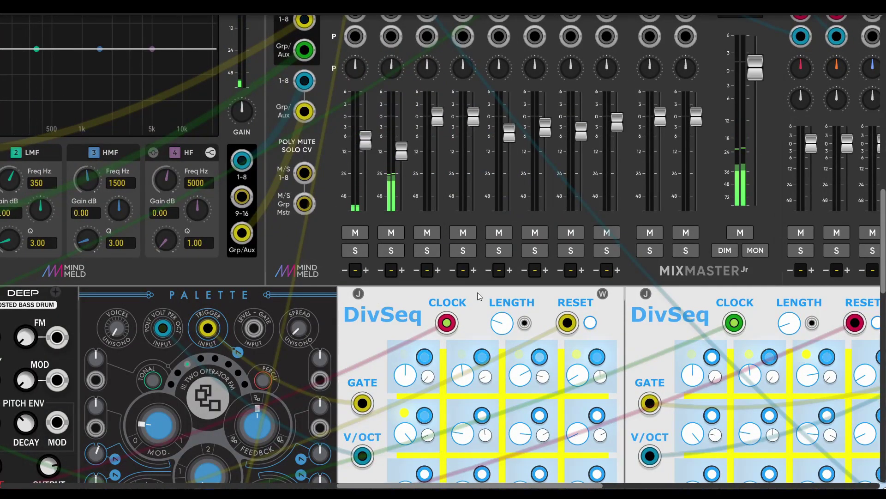
Step: Examine the first DivSeq's top-row divisions and the patch around the Boolean, bass drum and clock modules
scroll(472, 290, down, 3)
scroll(472, 289, right, 3)
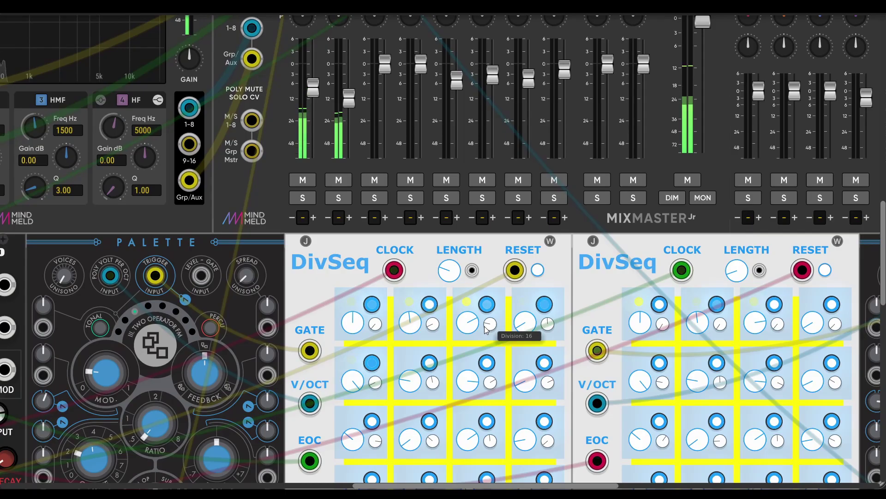
scroll(472, 342, down, 2)
scroll(472, 347, down, 6)
scroll(472, 346, left, 2)
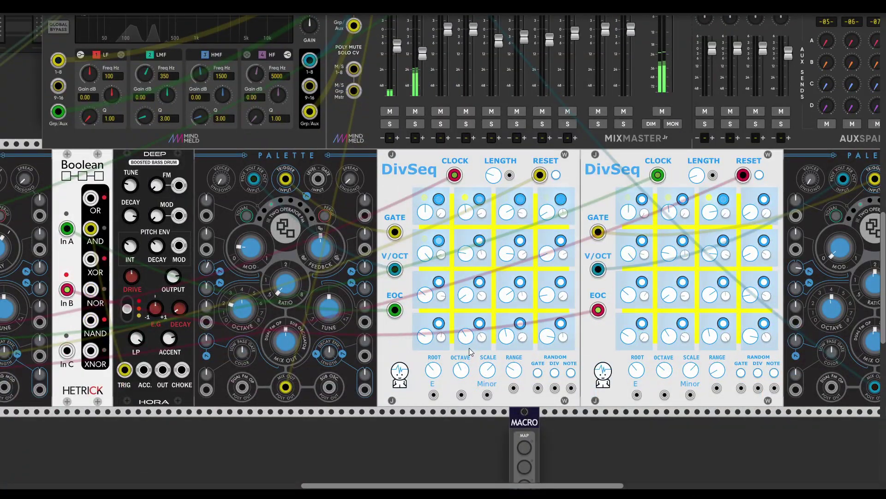
scroll(438, 384, left, 15)
scroll(438, 383, down, 4)
scroll(486, 368, right, 3)
scroll(486, 367, up, 2)
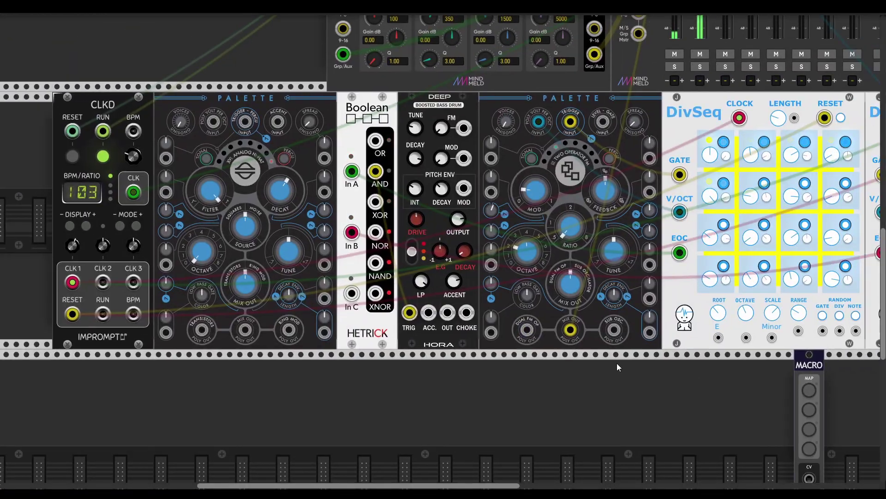
scroll(617, 365, right, 8)
scroll(617, 365, up, 1)
right_click(479, 412)
click(1, 484)
Step: Patch the Deep bass drum's OUT into mixer channel 3 and lower that channel's fader
scroll(121, 394, left, 15)
scroll(121, 394, up, 3)
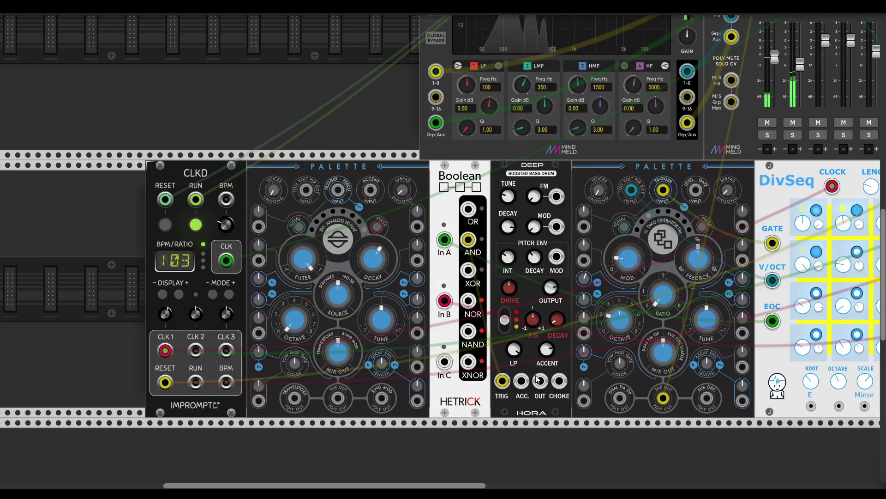
drag(540, 381, 724, 97)
drag(729, 208, 728, 227)
scroll(270, 408, down, 4)
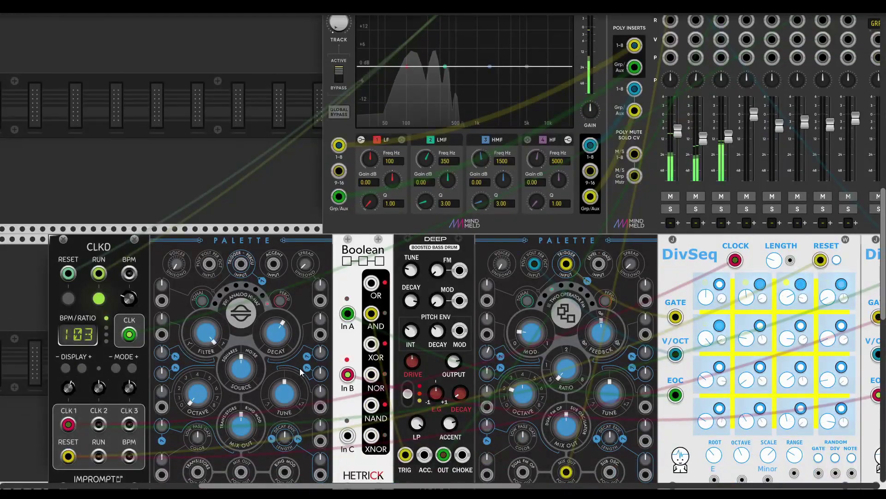
Step: Replace the Boolean AND cable at the bass drum's TRIG input with one from the CLKD's CLK output
scroll(322, 348, down, 3)
scroll(322, 348, right, 3)
scroll(342, 333, left, 3)
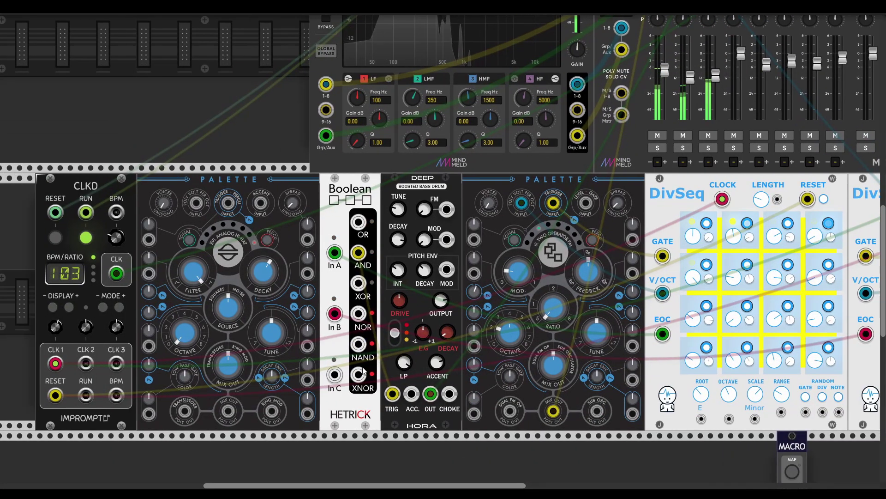
right_click(392, 393)
drag(392, 394, 116, 273)
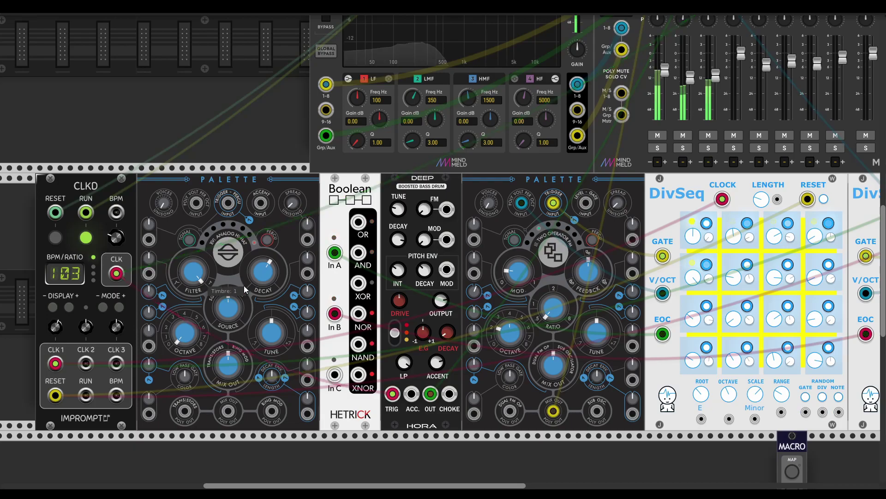
Step: Raise mixer channel 3's level to about -5.83 dB
scroll(511, 307, up, 2)
scroll(511, 308, right, 1)
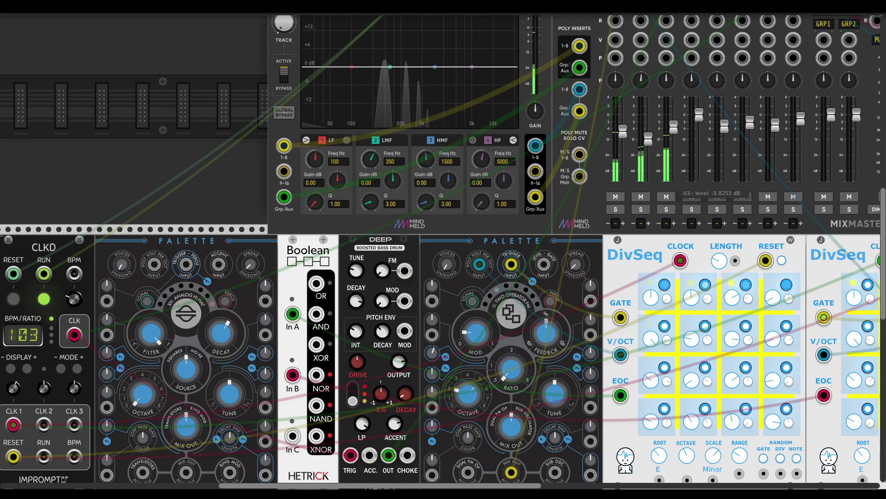
Step: Examine the two DivSeq sequencers and their random controls alongside the Boolean, bass drum and Palette modules while the patch plays
scroll(705, 390, down, 4)
scroll(705, 390, right, 7)
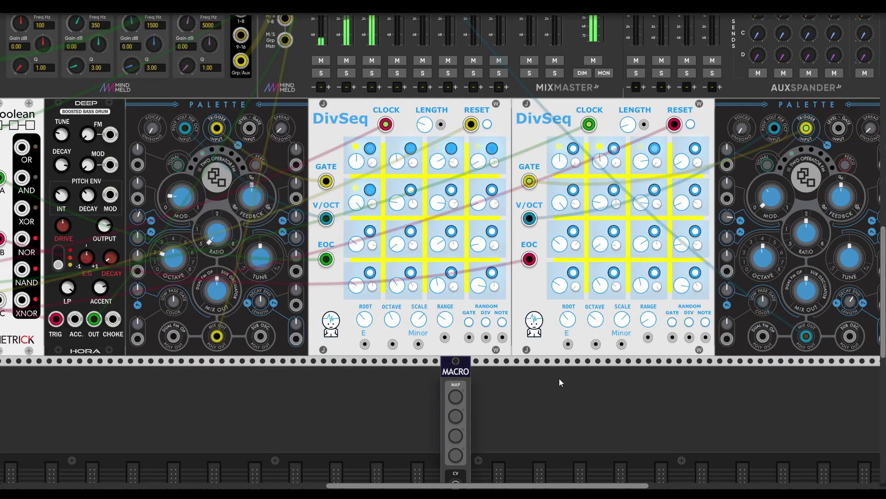
scroll(559, 378, up, 2)
scroll(558, 378, left, 1)
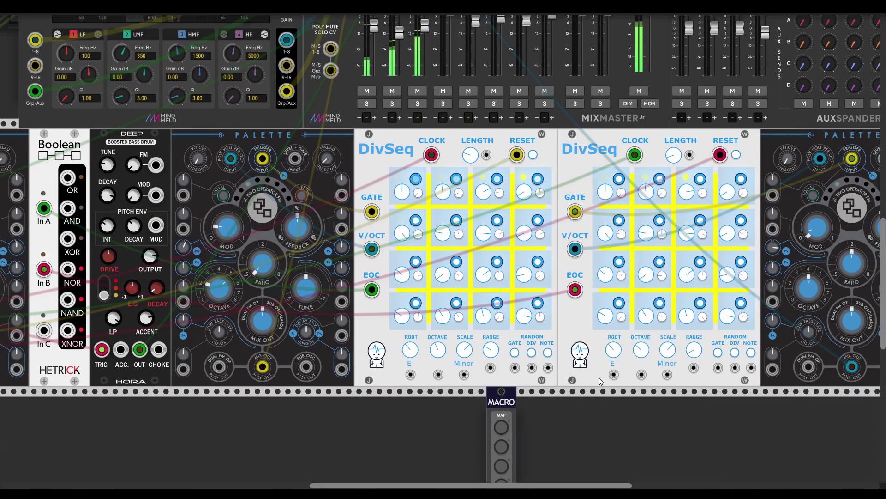
scroll(563, 362, up, 1)
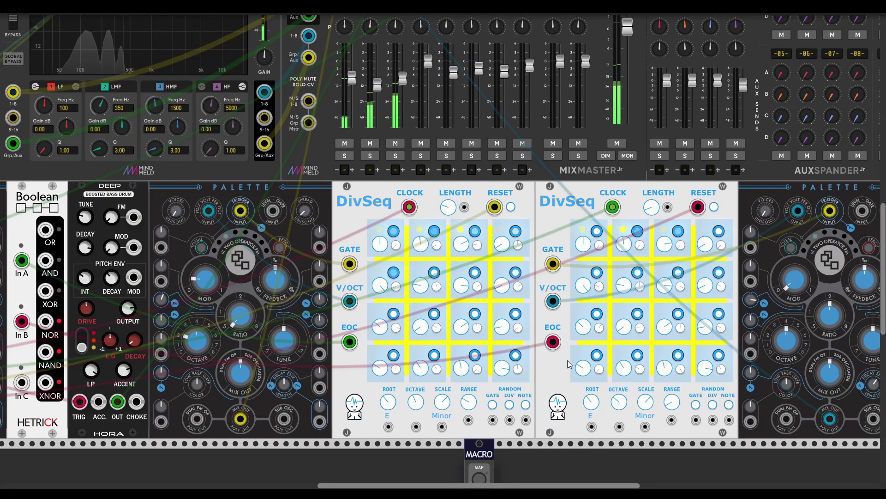
scroll(564, 361, left, 3)
scroll(559, 369, down, 2)
scroll(549, 376, left, 2)
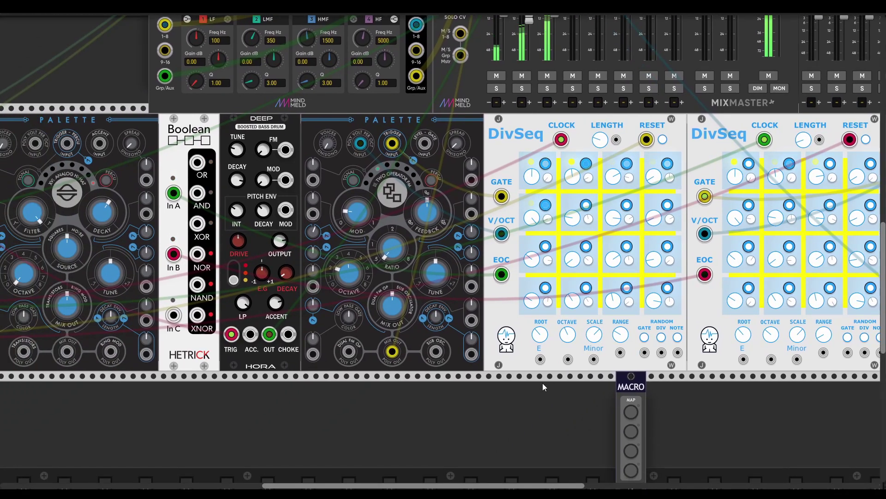
scroll(536, 385, down, 1)
scroll(539, 372, right, 4)
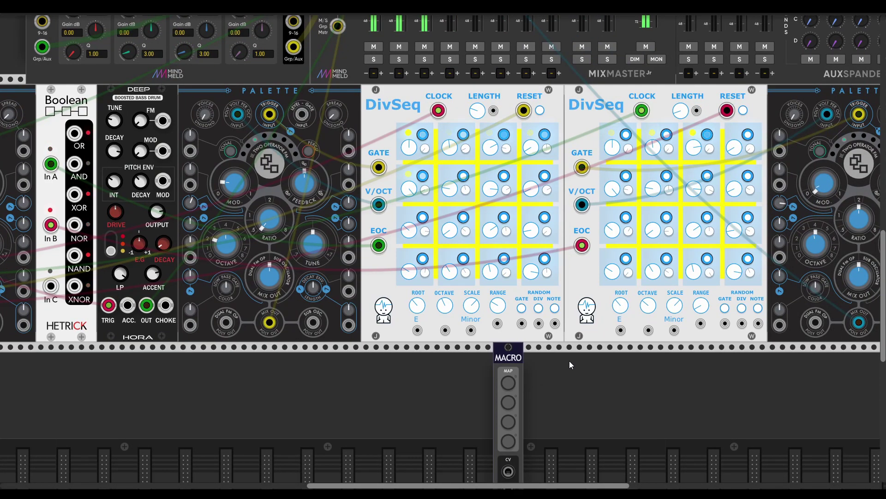
scroll(569, 361, right, 1)
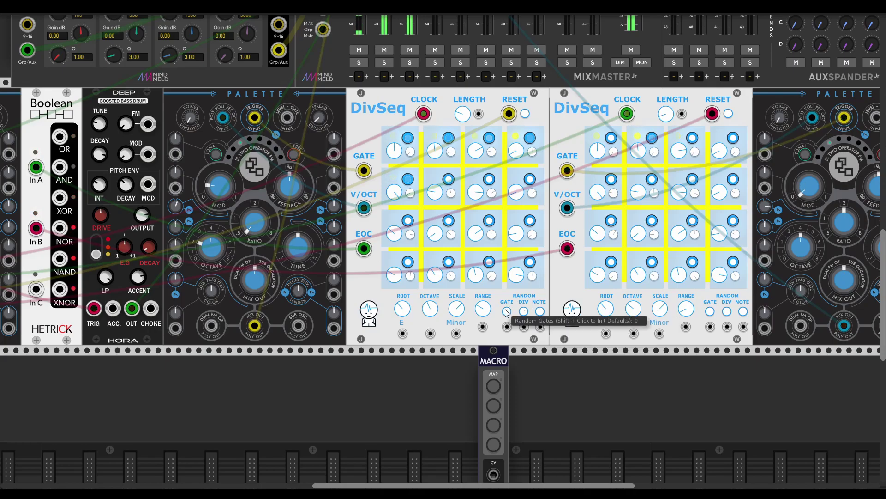
drag(555, 323, 478, 261)
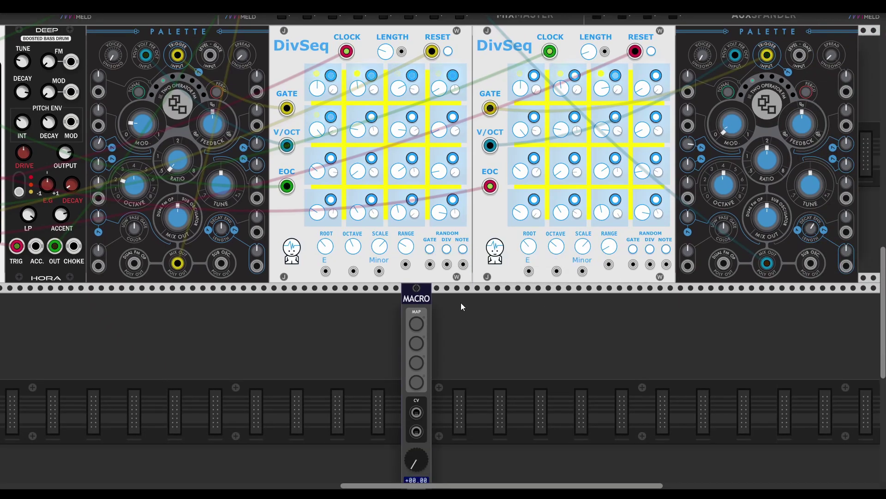
drag(454, 306, 491, 304)
drag(546, 297, 526, 316)
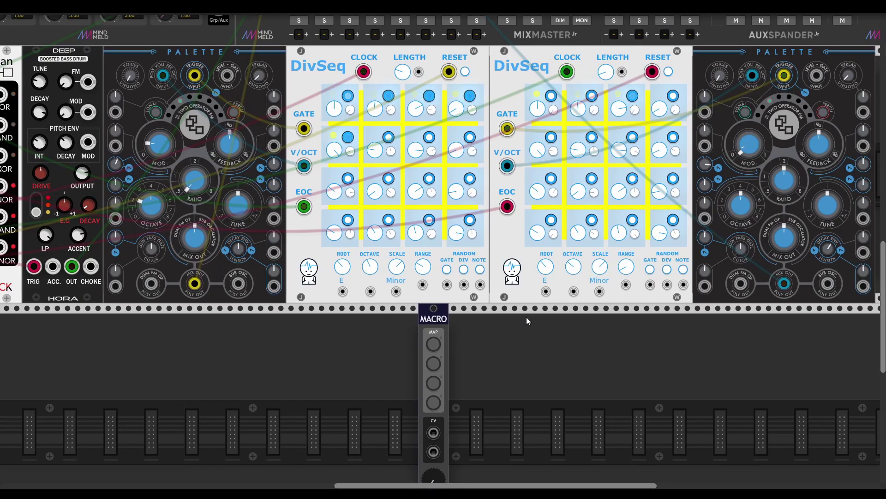
scroll(501, 329, left, 3)
scroll(501, 329, up, 1)
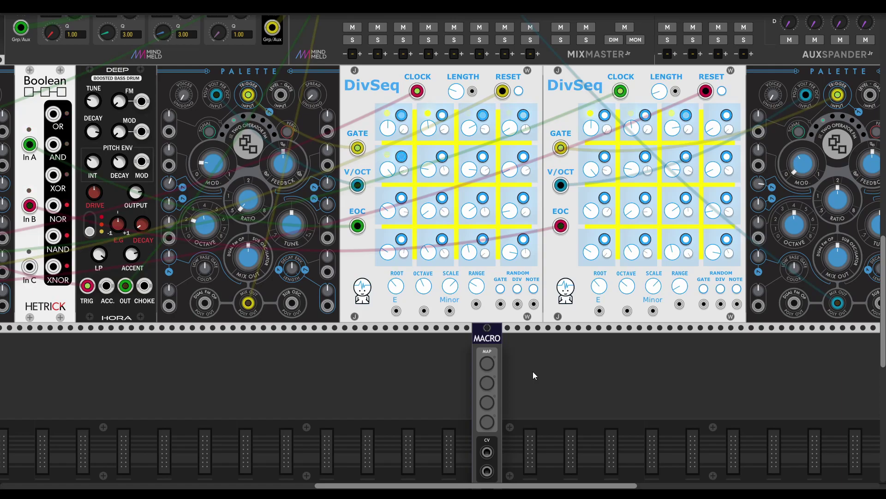
scroll(527, 366, down, 1)
scroll(483, 359, left, 3)
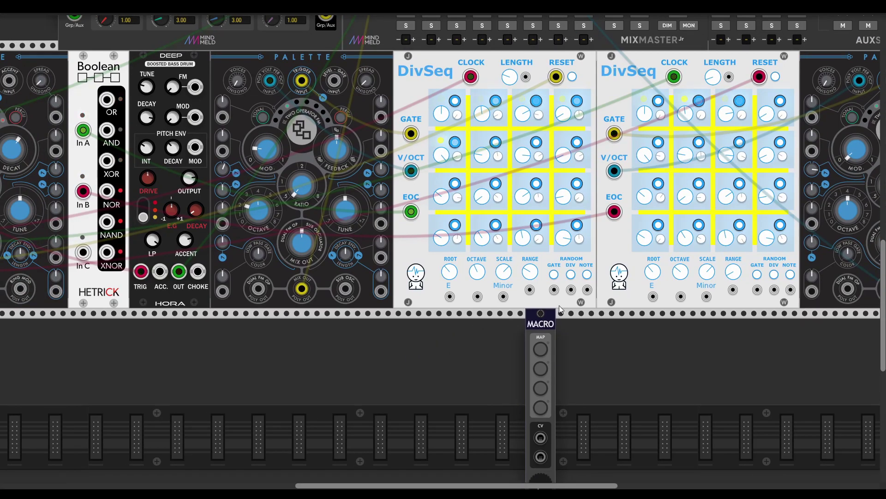
Step: Duplicate the first DivSeq into the empty row below and connect its CLOCK and RESET to the first DivSeq's clock and reset sources
scroll(441, 342, left, 6)
scroll(419, 370, down, 2)
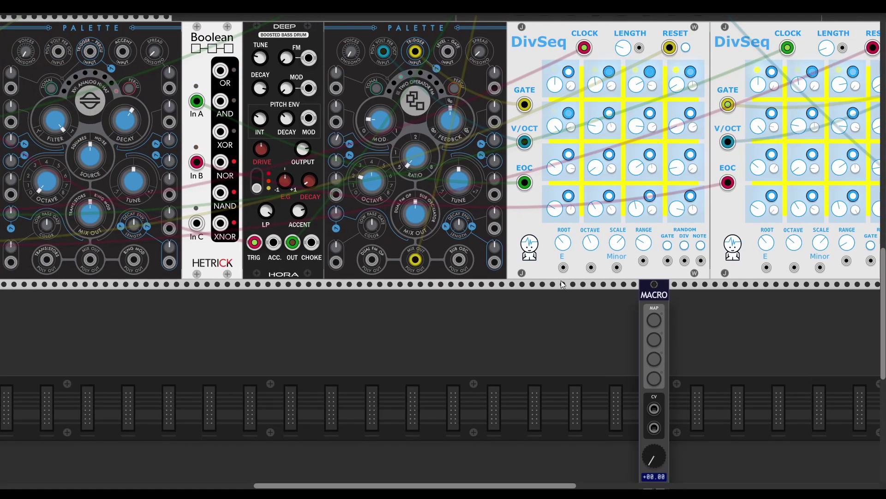
key(ctrl+d)
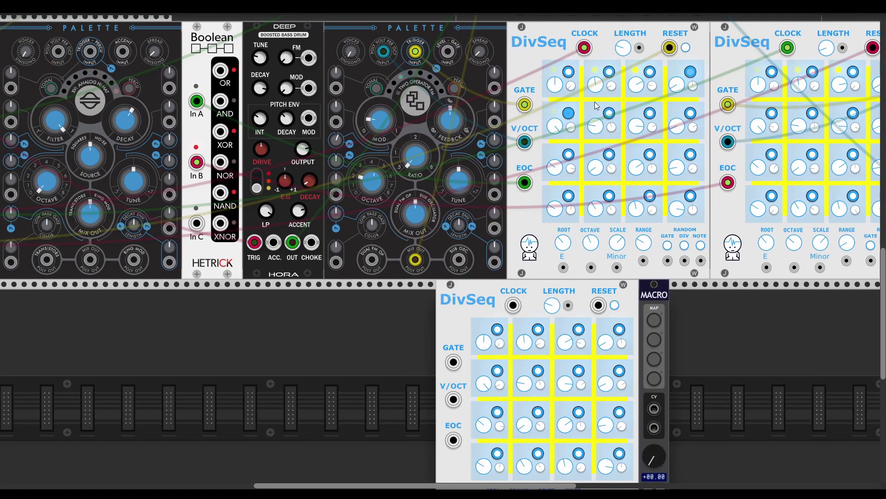
mouse_move(584, 47)
mouse_down()
mouse_move(577, 106)
mouse_move(513, 305)
mouse_up()
drag(670, 48, 598, 305)
Step: Duplicate the two-operator FM Palette beside the new DivSeq and patch that DivSeq's V/OCT output into its V/Oct input
drag(325, 315, 520, 255)
key(ctrl+d)
drag(679, 283, 430, 296)
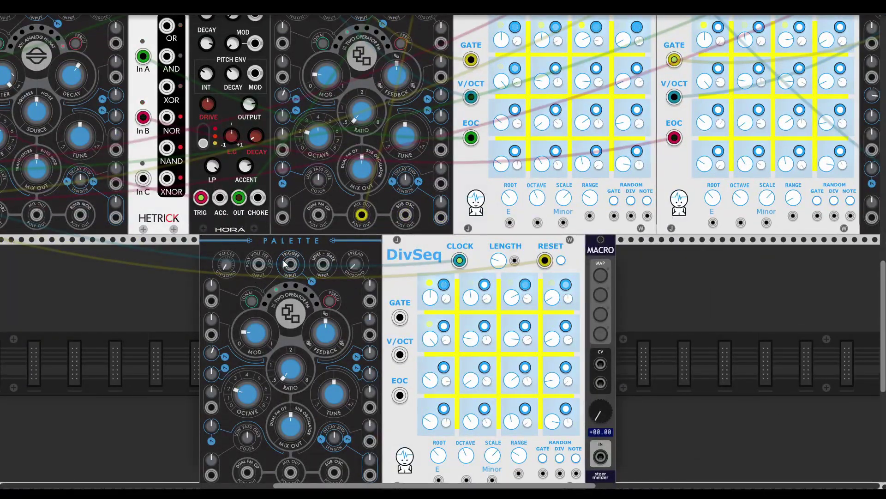
drag(298, 270, 354, 207)
drag(456, 290, 315, 200)
scroll(395, 300, up, 1)
scroll(370, 337, down, 3)
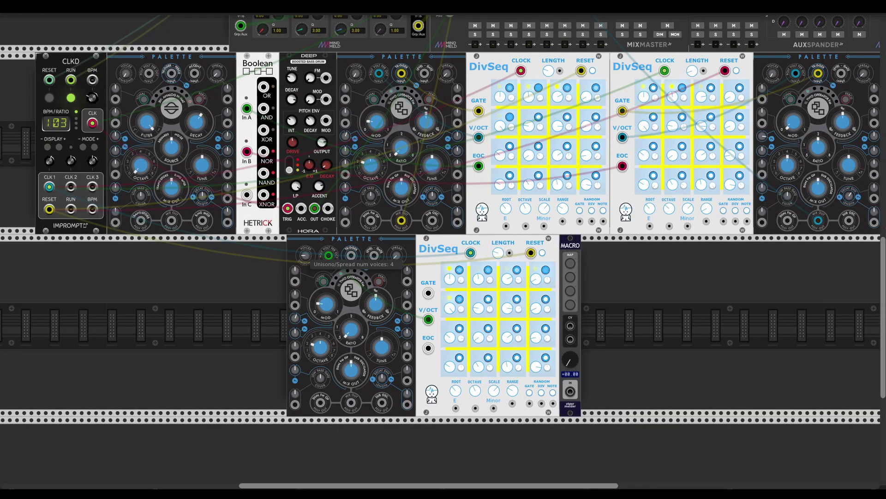
Step: Add the free Vult Slap envelope beside the new Palette and set its response to Gentle
right_click(245, 320)
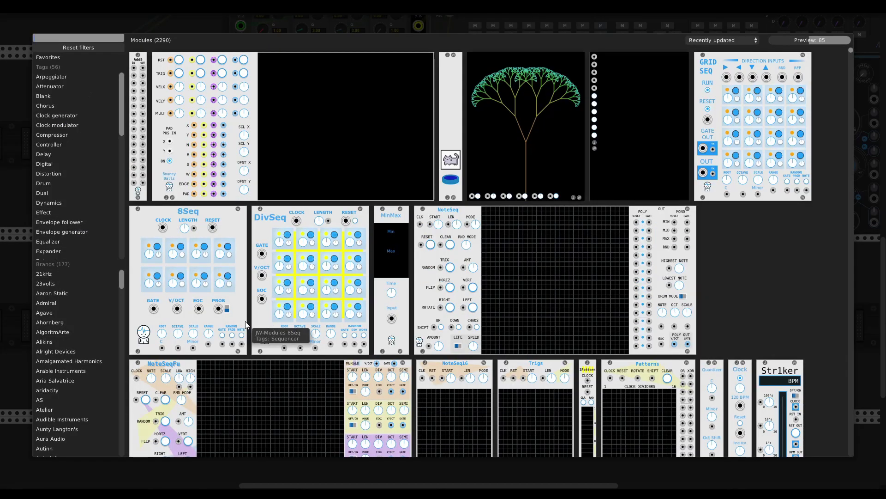
text(slap)
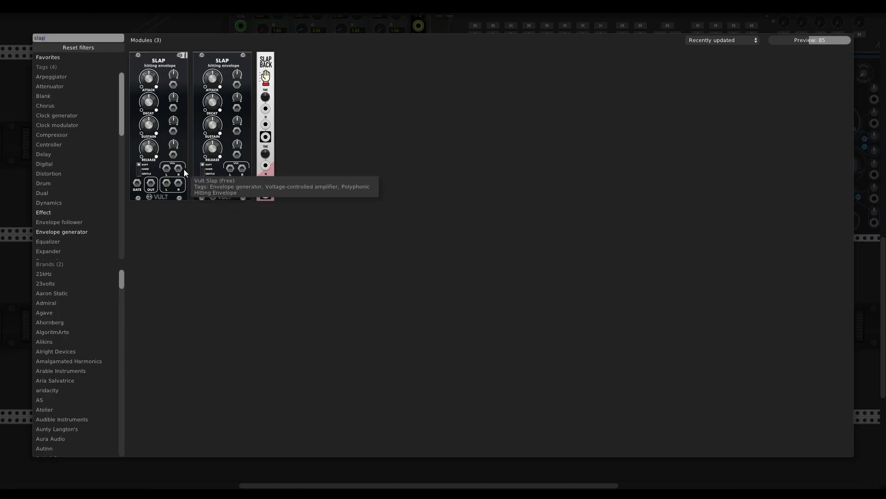
click(184, 169)
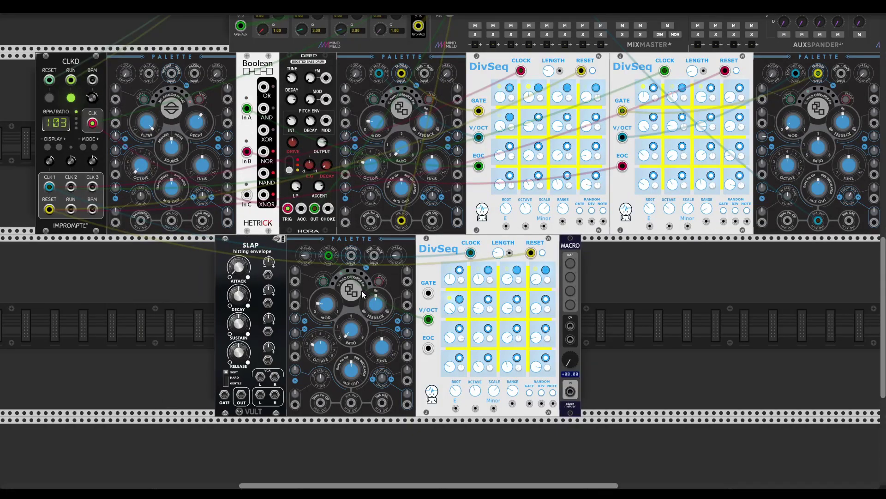
click(224, 381)
Step: Patch the new Palette's Mix Out into Slap's left VCA input and Slap's left output into mixer channel 4
drag(260, 376, 289, 388)
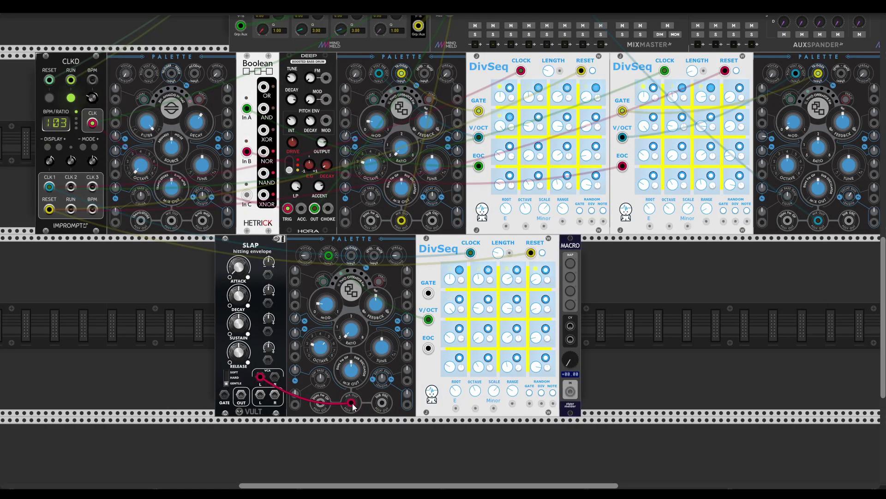
drag(353, 405, 352, 403)
drag(260, 395, 529, 20)
Step: Move the new DivSeq's clock cable from CLKD's CLK 1 to its CLK 2 output and set the CLK 2 ratio to /4
scroll(179, 401, down, 4)
drag(227, 434, 235, 435)
scroll(461, 305, left, 2)
click(515, 303)
drag(93, 236, 114, 236)
drag(114, 211, 114, 205)
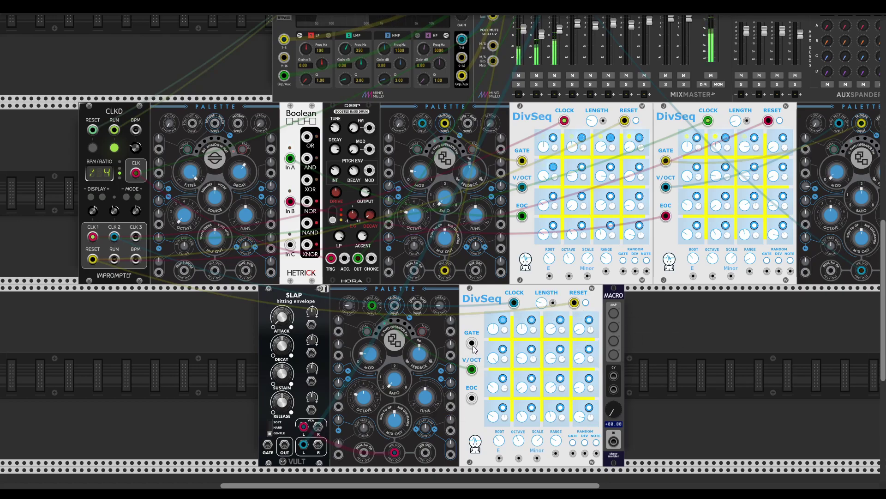
Step: Patch the new DivSeq's GATE output into Slap's GATE input and set CLKD's CLK 2 ratio to 1x
drag(473, 347, 267, 445)
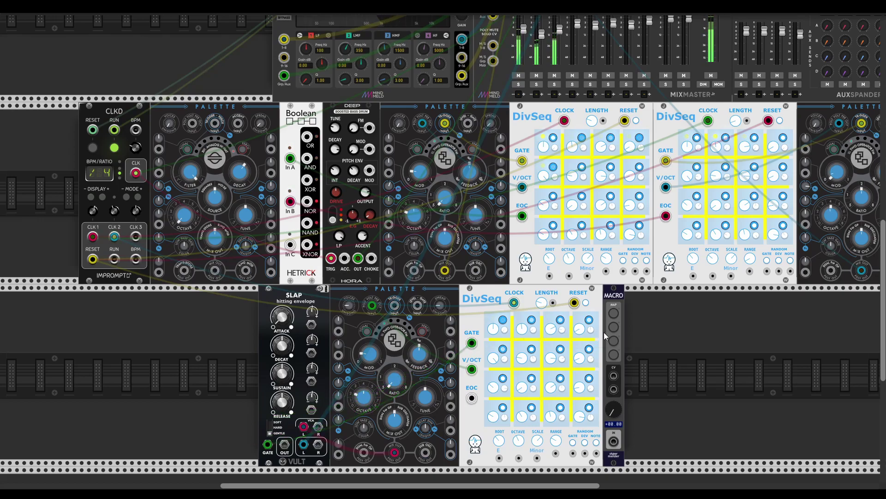
scroll(508, 325, up, 1)
scroll(505, 326, down, 1)
scroll(505, 326, left, 1)
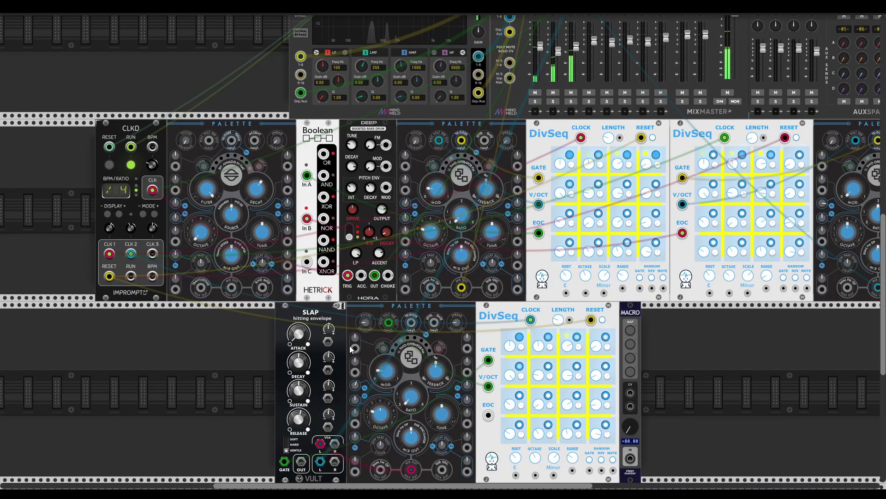
scroll(365, 344, up, 1)
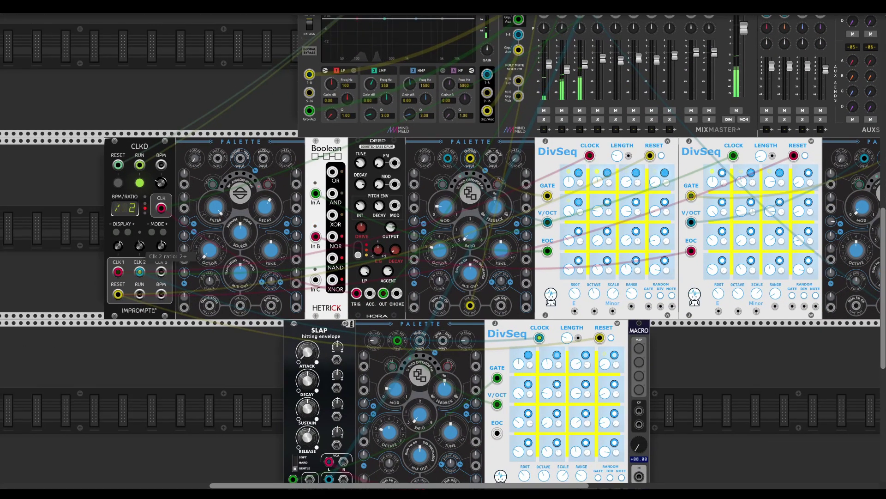
drag(139, 245, 140, 248)
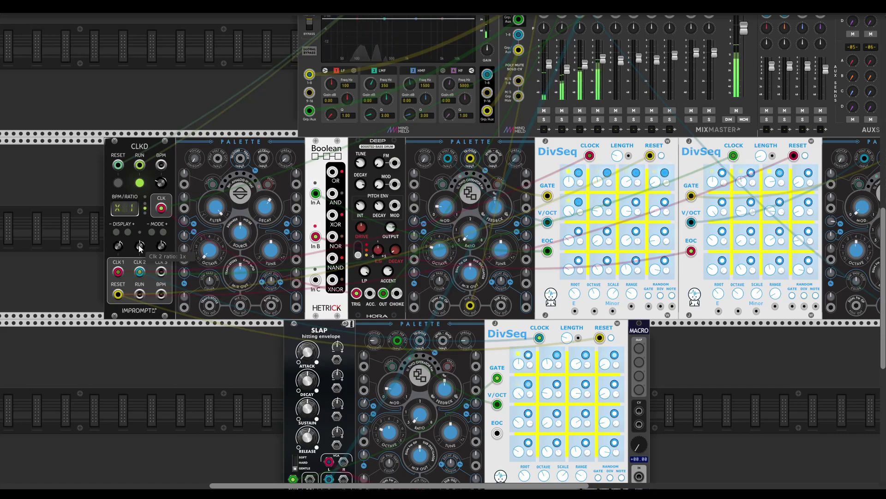
Step: Lower mixer channel 4's level to about -11.9 dB
scroll(601, 87, up, 1)
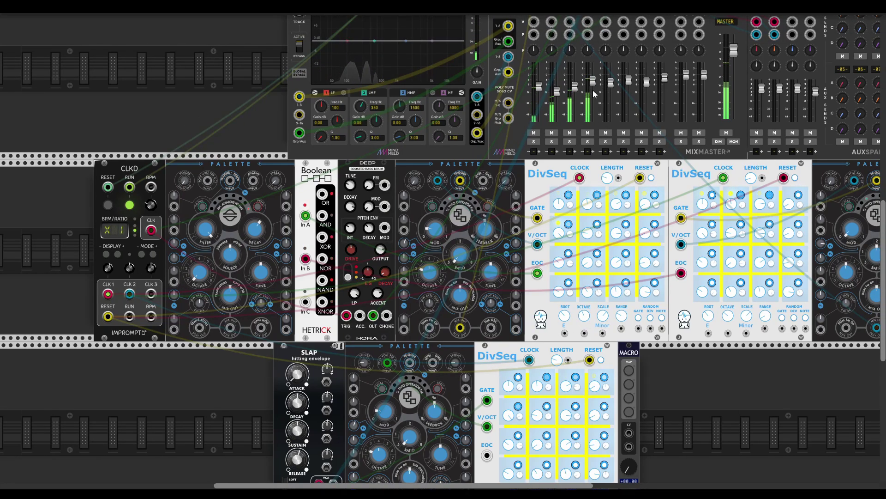
drag(595, 94, 595, 96)
scroll(667, 359, down, 4)
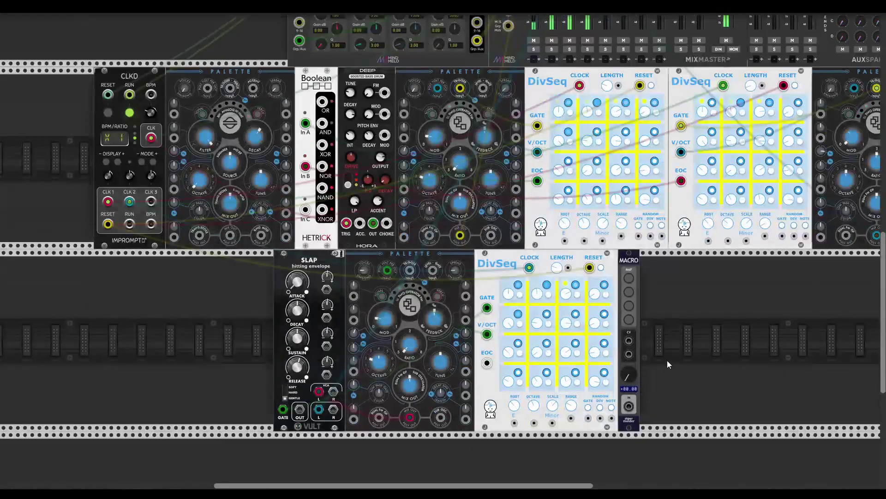
scroll(671, 350, up, 3)
drag(567, 79, 567, 83)
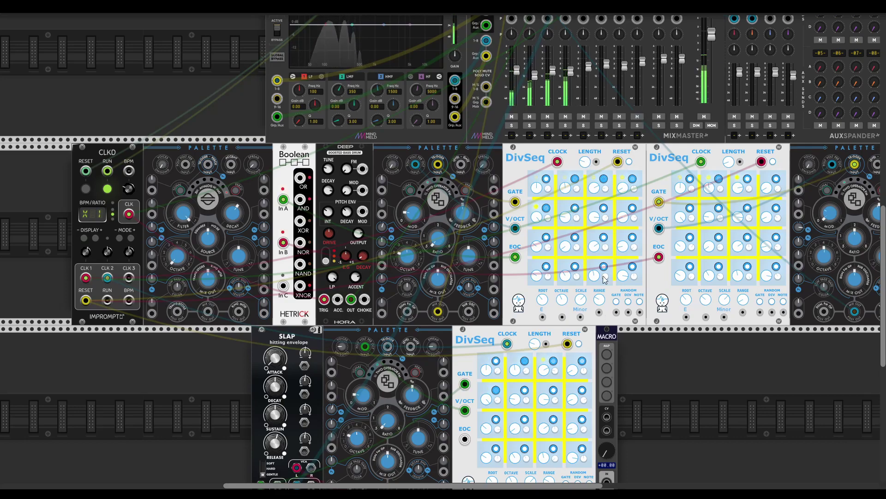
scroll(697, 368, down, 2)
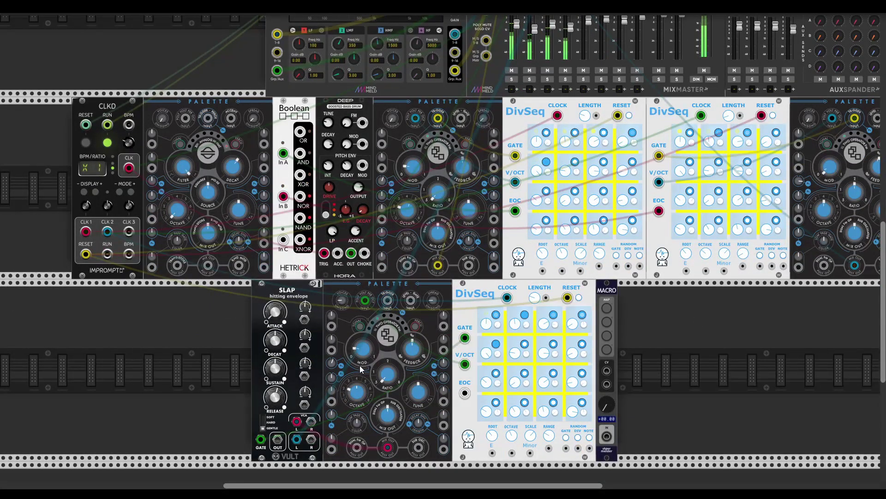
scroll(664, 343, up, 2)
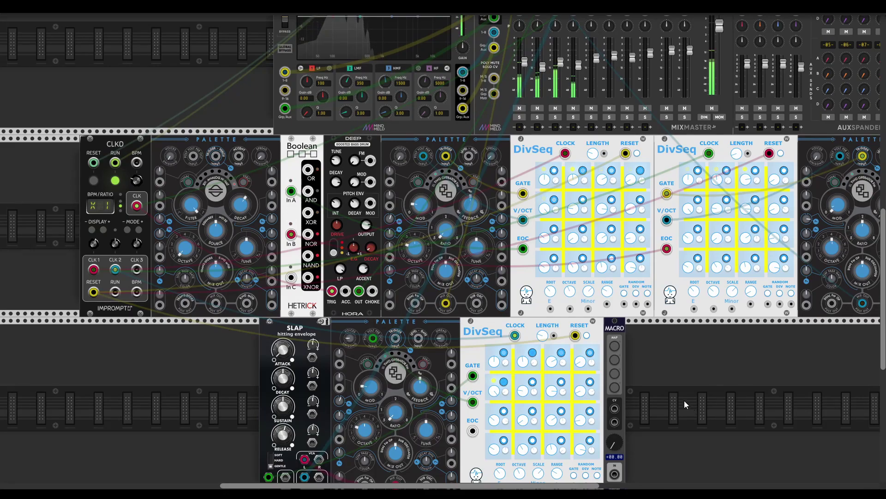
mouse_move(534, 365)
mouse_move(562, 364)
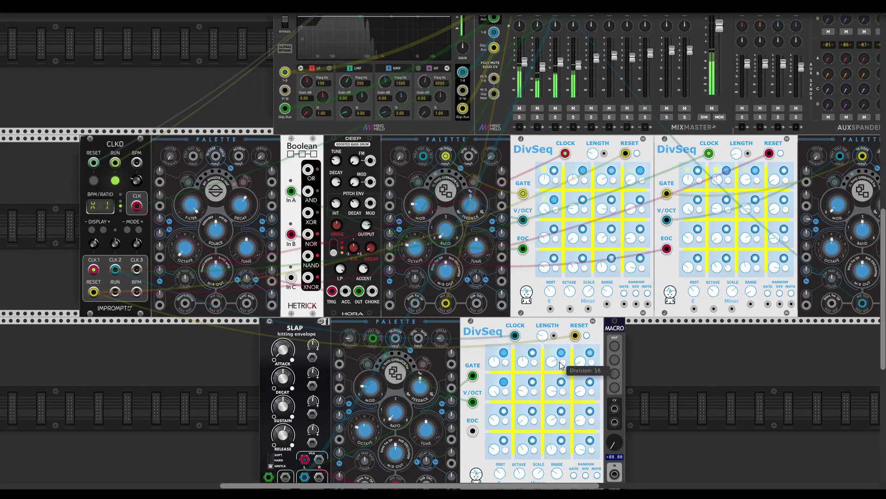
mouse_move(580, 66)
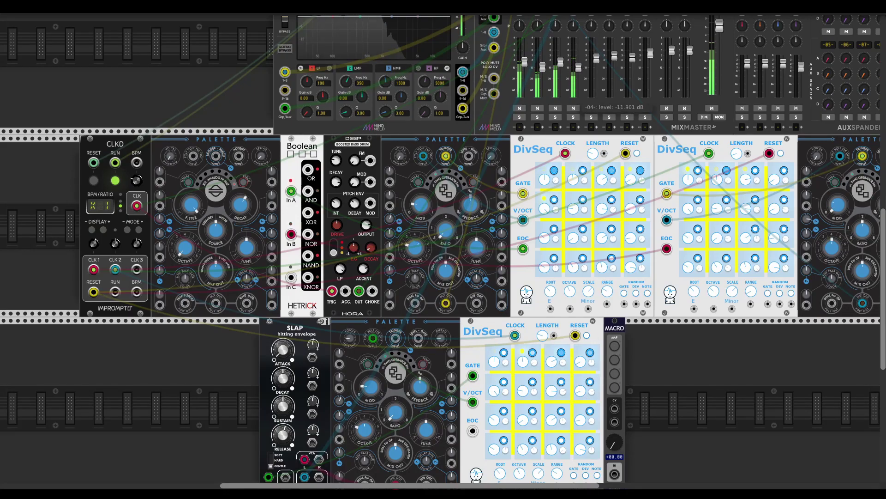
Step: Adjust the MOD amounts of the two FM Palettes on either side of the upper-row DivSeq pair
scroll(760, 397, down, 1)
scroll(760, 396, up, 2)
scroll(760, 397, right, 1)
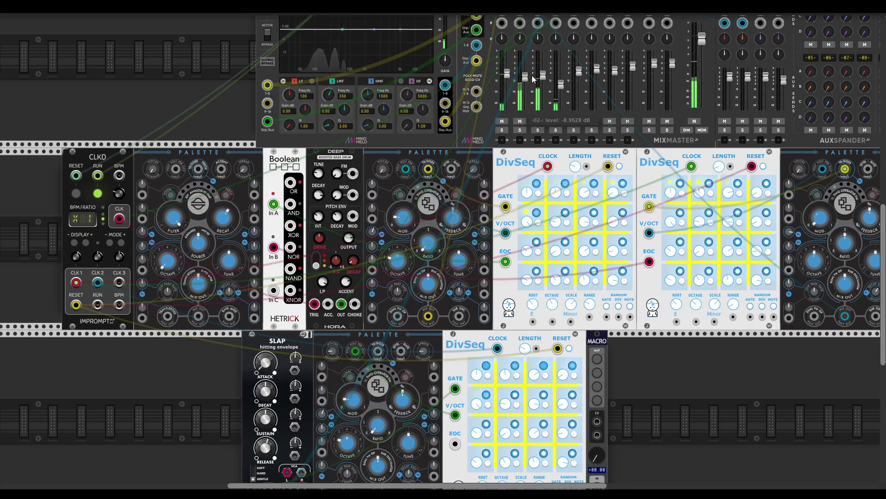
scroll(693, 403, down, 4)
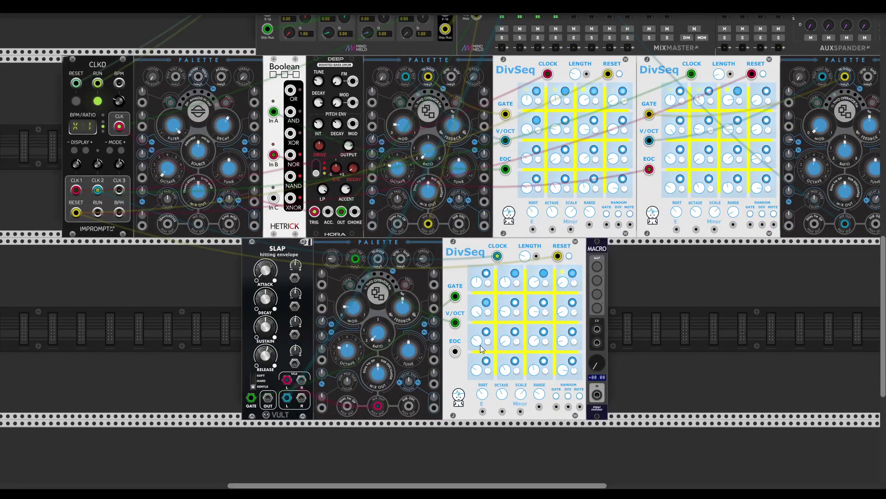
scroll(660, 309, up, 2)
drag(399, 181, 400, 204)
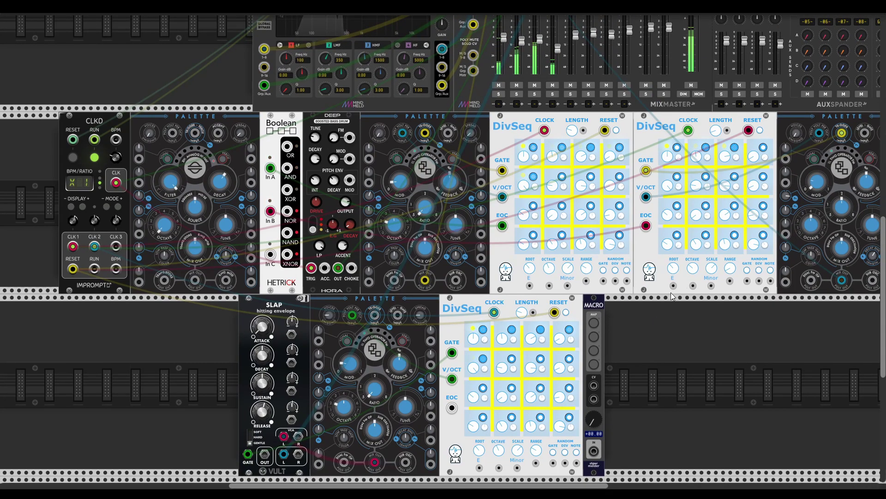
scroll(664, 294, right, 2)
scroll(663, 295, up, 1)
mouse_move(762, 199)
drag(761, 199, 762, 195)
Step: Raise mixer channel 2's aux send B slightly on the AuxSpander
scroll(649, 173, up, 6)
scroll(649, 172, right, 3)
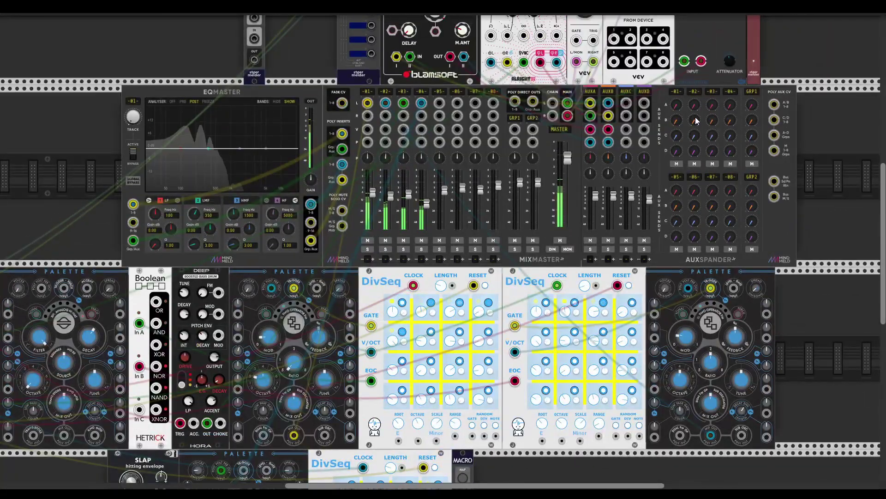
drag(695, 118, 694, 114)
scroll(471, 349, down, 8)
scroll(472, 349, left, 12)
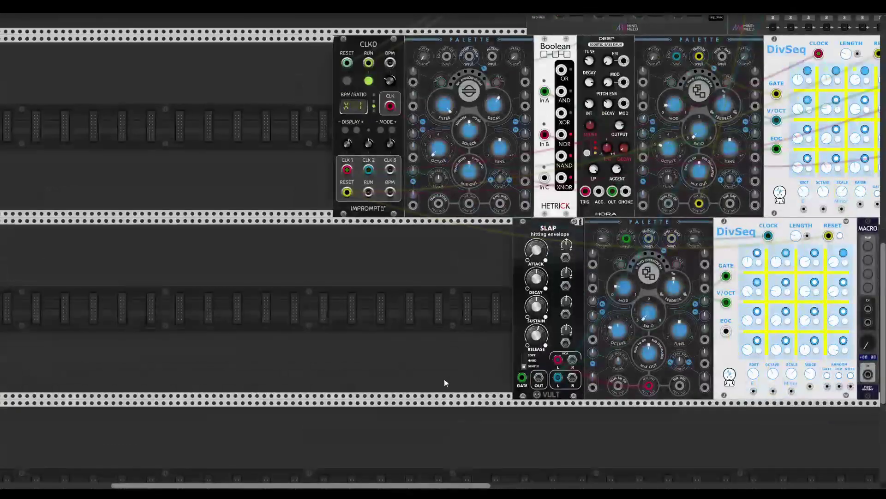
Step: Duplicate the lower-row DivSeq module and leave the copy beside the MACRO module
scroll(391, 345, up, 2)
scroll(391, 345, right, 3)
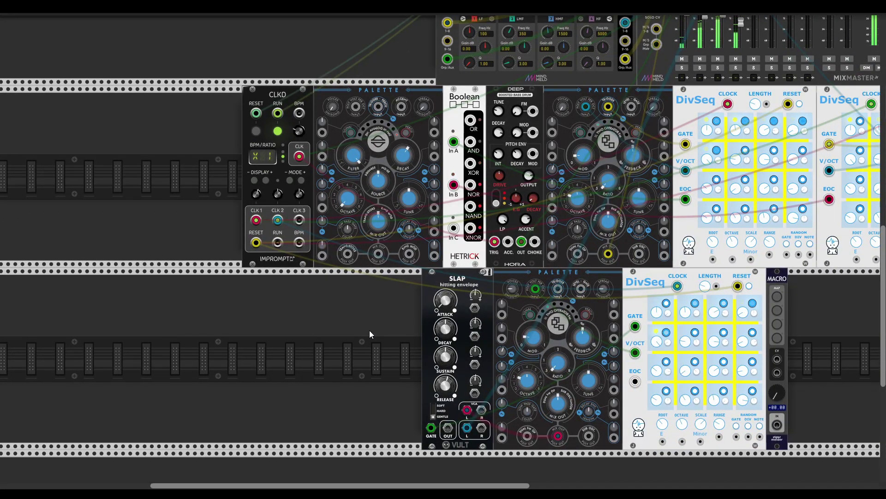
key(ctrl+d)
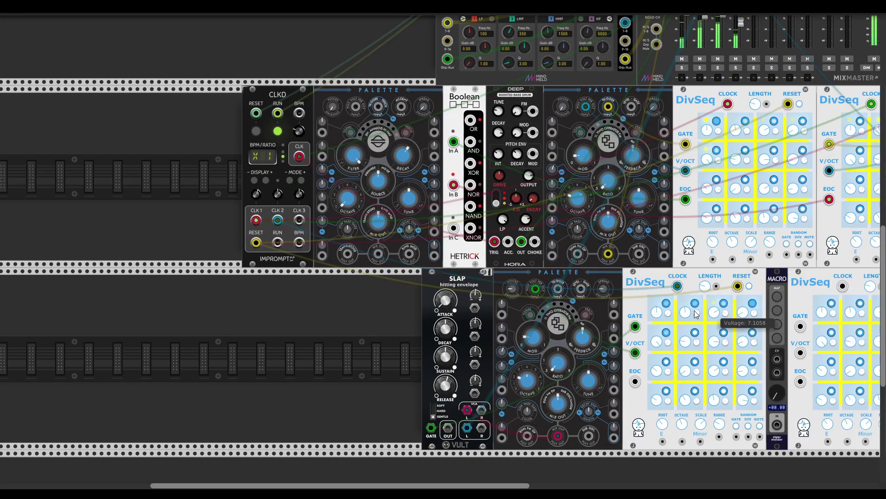
Step: Patch a CLKD clock into the duplicated DivSeq's CLOCK input and CLKD's RESET output into its RESET input
scroll(680, 311, right, 7)
scroll(680, 310, down, 2)
scroll(659, 312, up, 2)
scroll(637, 323, up, 1)
scroll(623, 319, right, 1)
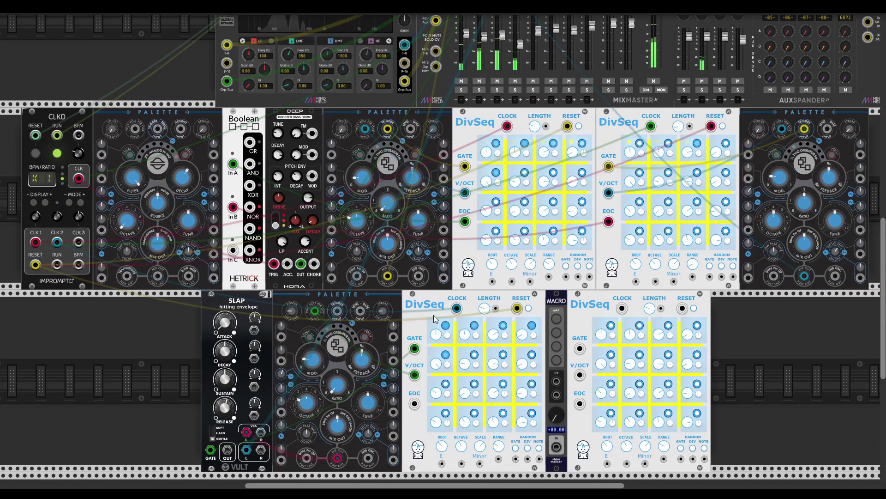
click(457, 308)
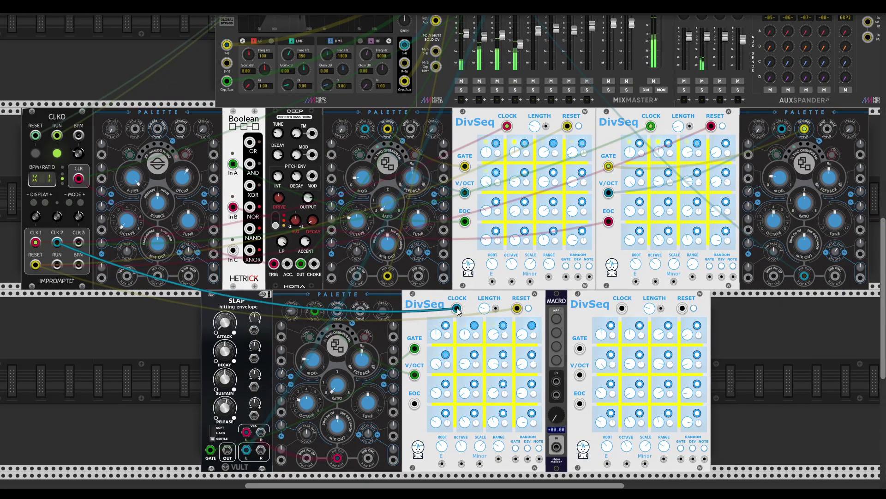
click(624, 309)
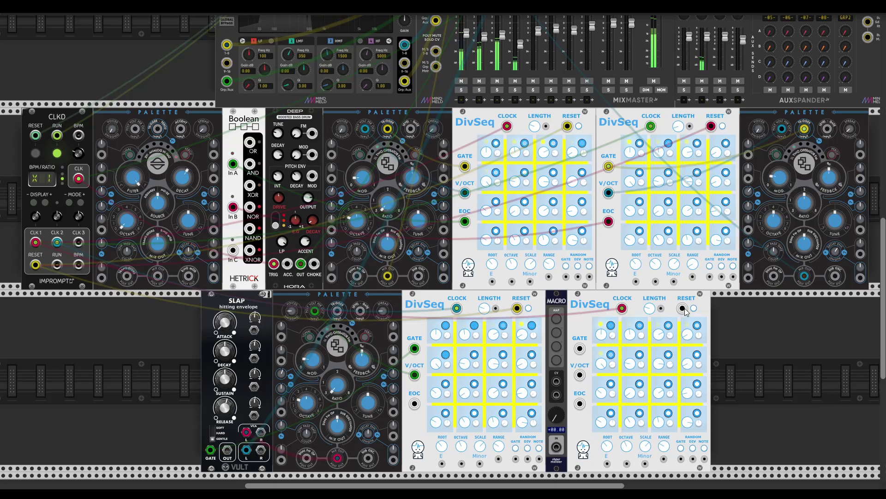
drag(683, 308, 35, 265)
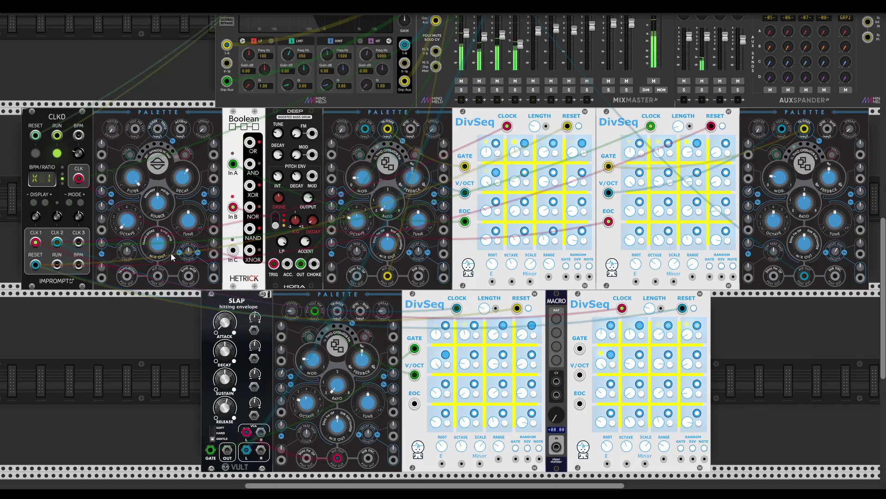
Step: Patch the duplicated DivSeq's GATE output into the trigger input of the Palette beside CLKD
drag(158, 129, 579, 349)
scroll(556, 359, up, 5)
scroll(556, 359, left, 2)
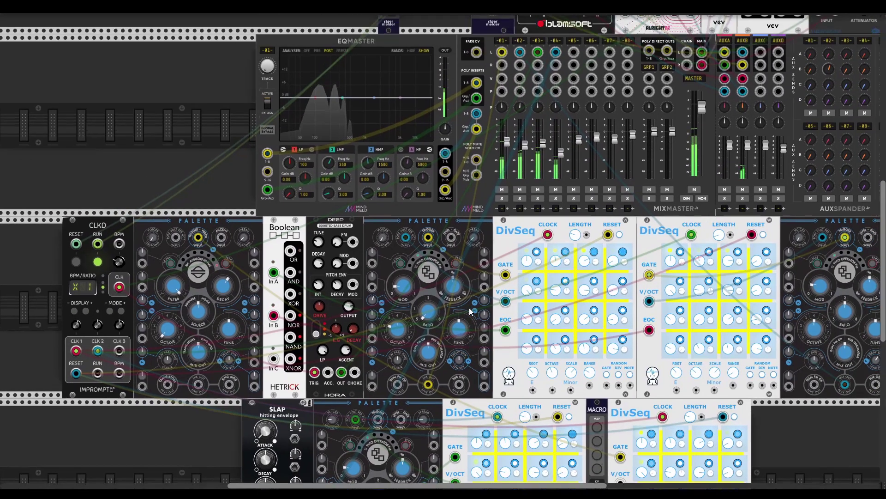
Step: Patch the output of the Palette beside CLKD into mixer channel 5 and raise that channel's level slightly
mouse_move(220, 321)
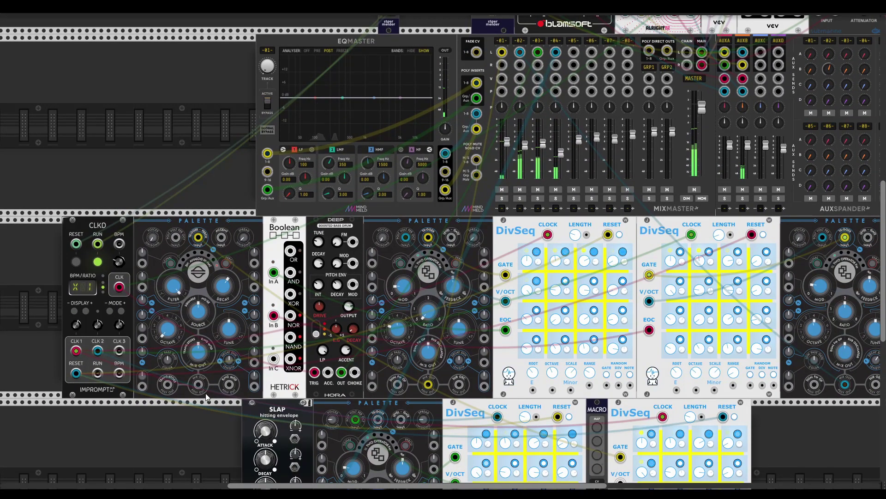
drag(198, 384, 574, 51)
drag(579, 139, 579, 135)
Step: Adjust the duplicated DivSeq's step divisions, setting step 2 to 4 and steps 4 and 5 to 8
scroll(766, 398, down, 4)
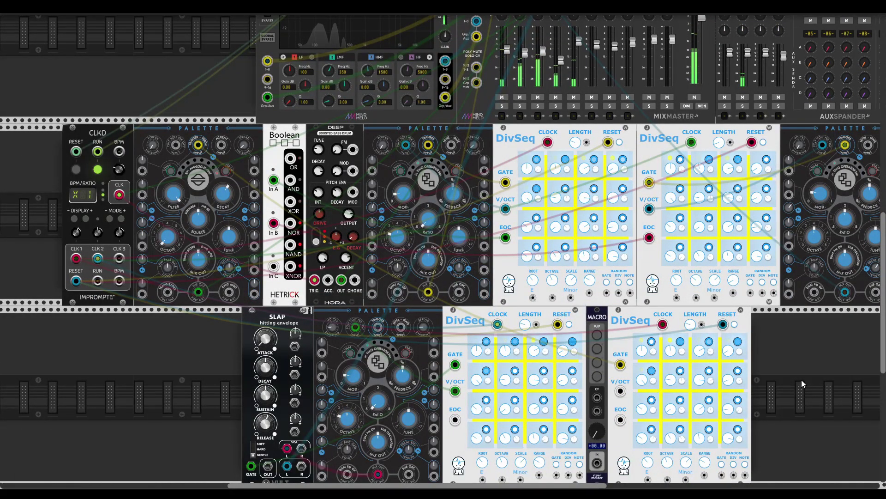
mouse_move(683, 353)
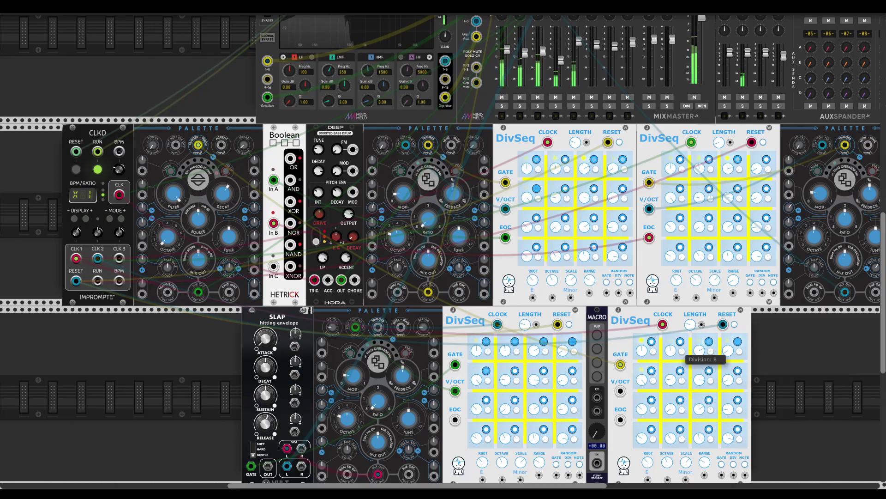
mouse_move(711, 357)
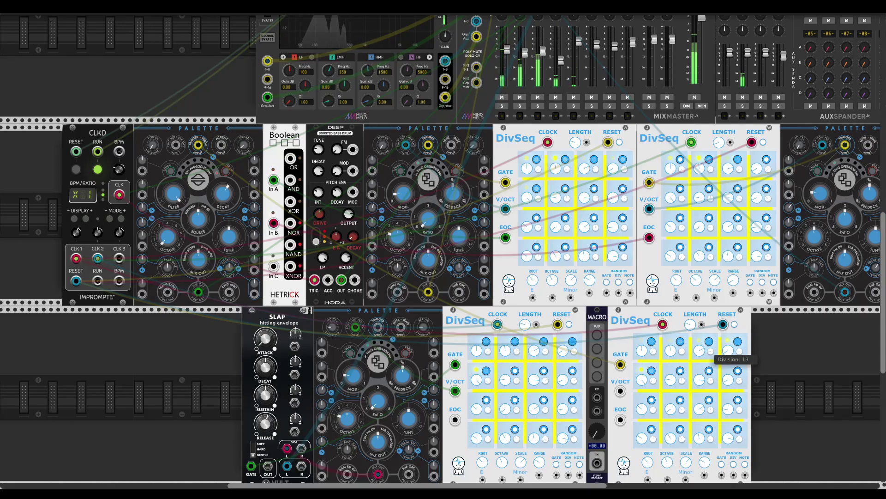
mouse_move(738, 355)
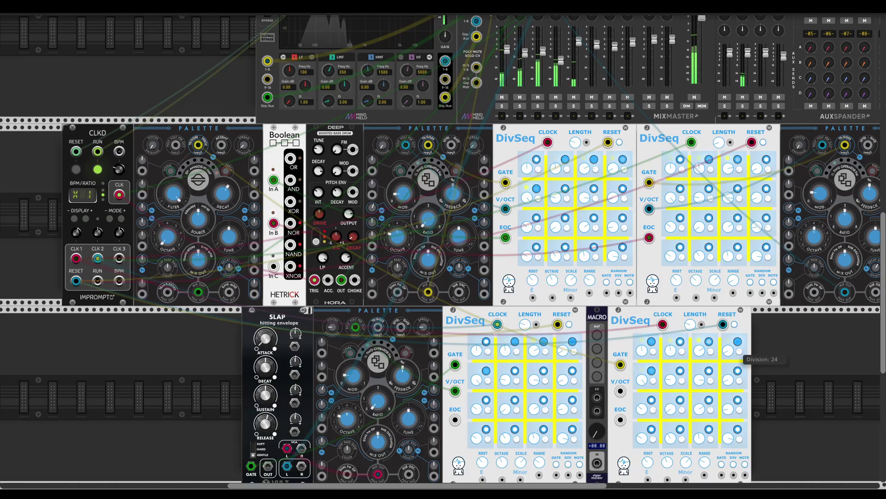
drag(739, 355, 738, 359)
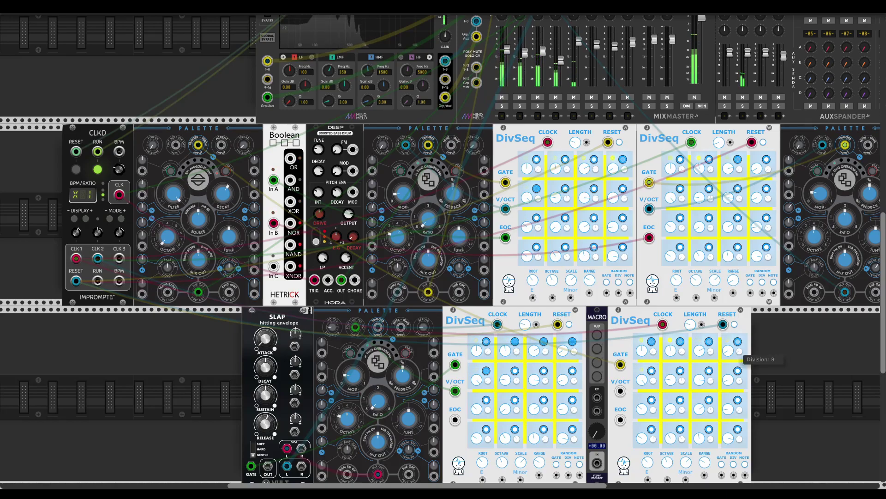
mouse_move(706, 374)
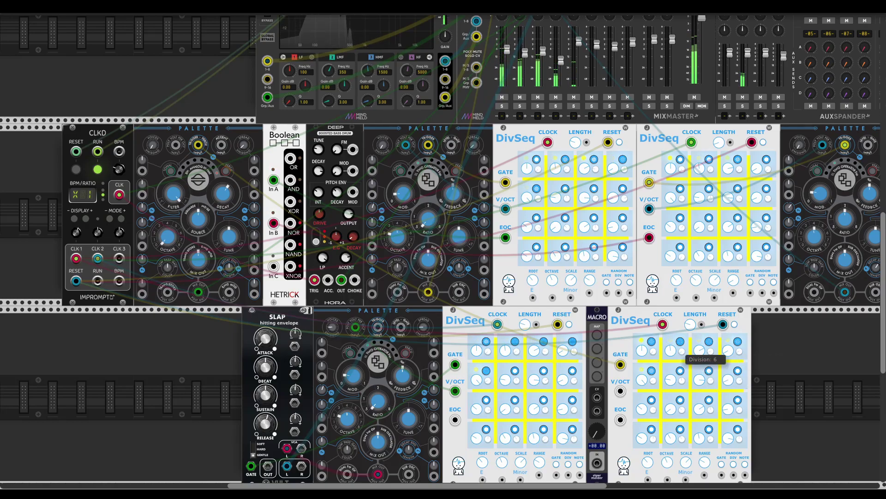
scroll(660, 313, down, 4)
scroll(660, 313, right, 3)
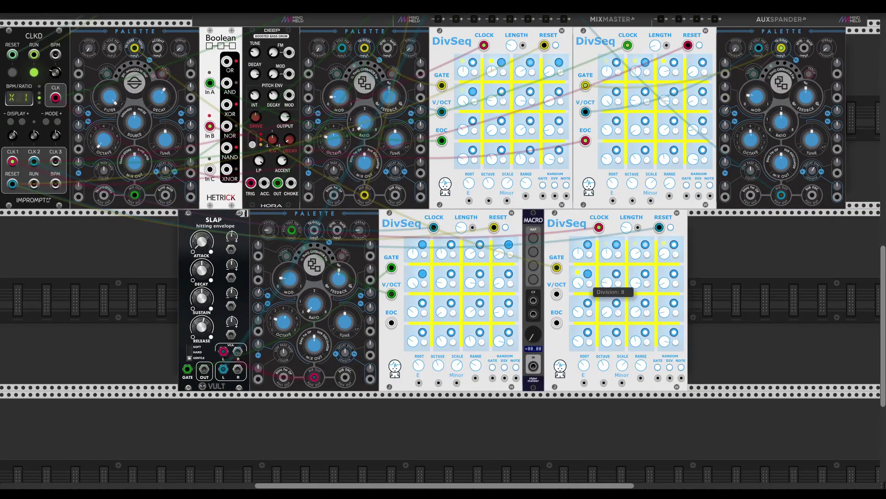
scroll(610, 291, up, 1)
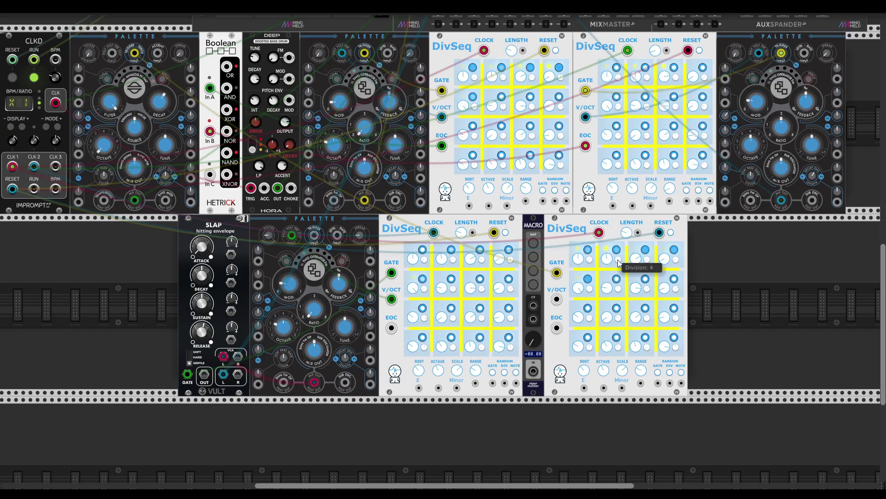
Step: Patch the EOC output of the DivSeq left of MACRO into Boolean's In C
scroll(611, 301, up, 2)
scroll(611, 301, left, 4)
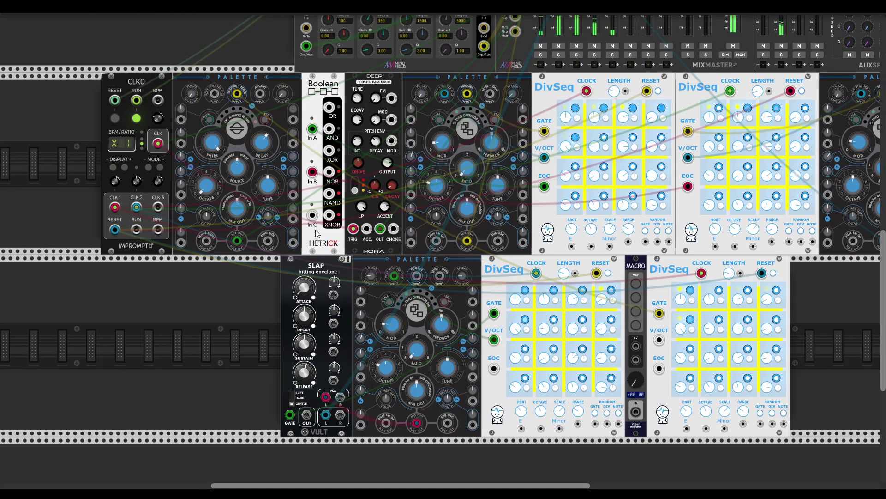
drag(313, 215, 494, 368)
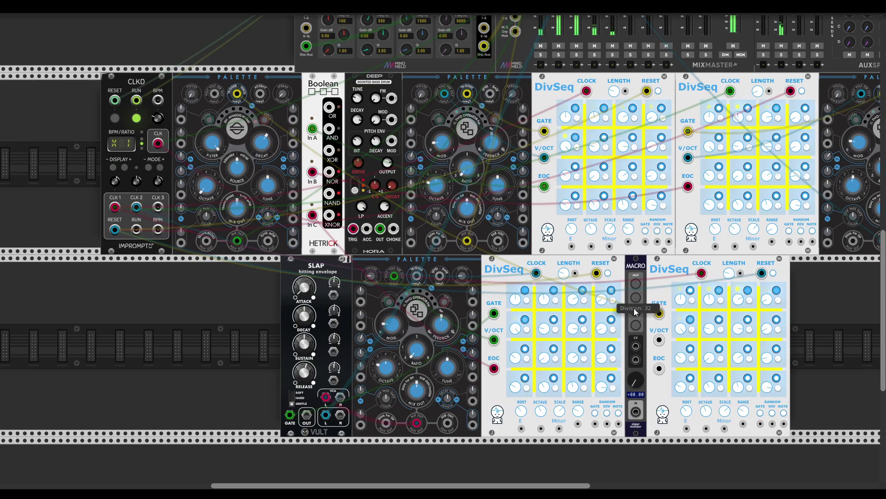
Step: Raise the FILTER knob and set SOURCE (Harmonics) to about 0.88 on the Palette beside CLKD
scroll(811, 329, right, 3)
scroll(810, 329, down, 1)
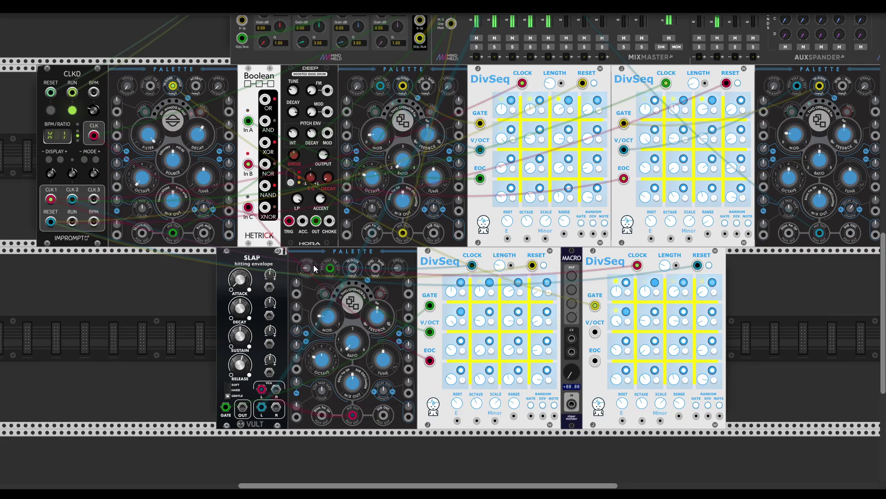
scroll(195, 191, up, 2)
scroll(195, 190, left, 2)
drag(183, 178, 183, 86)
mouse_move(206, 204)
mouse_down()
mouse_move(207, 323)
mouse_move(206, 202)
mouse_up()
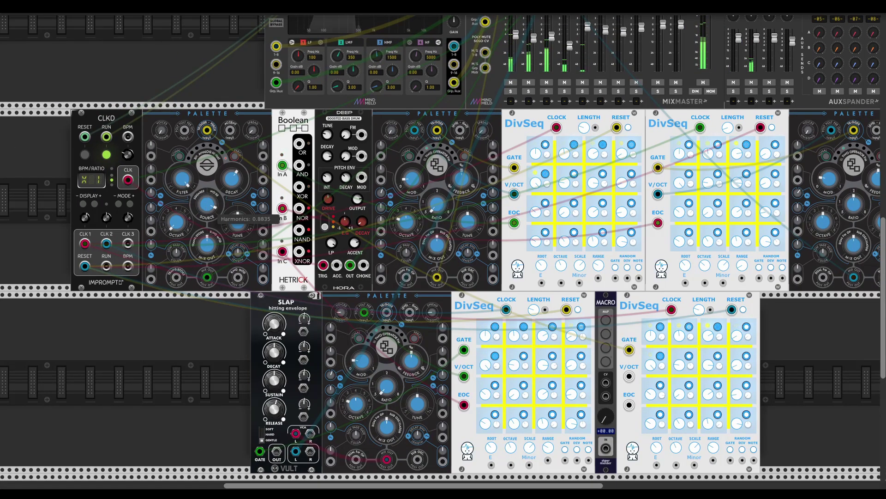
Step: Set mixer channel 5's aux send B to about -7.4 dB on the AuxSpander
scroll(566, 229, up, 8)
scroll(566, 230, right, 3)
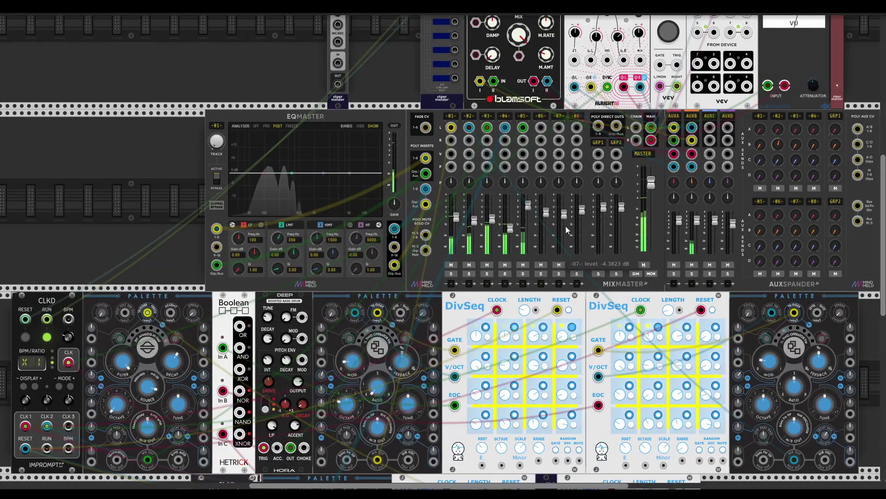
scroll(637, 198, right, 10)
scroll(710, 173, up, 1)
drag(560, 259, 560, 176)
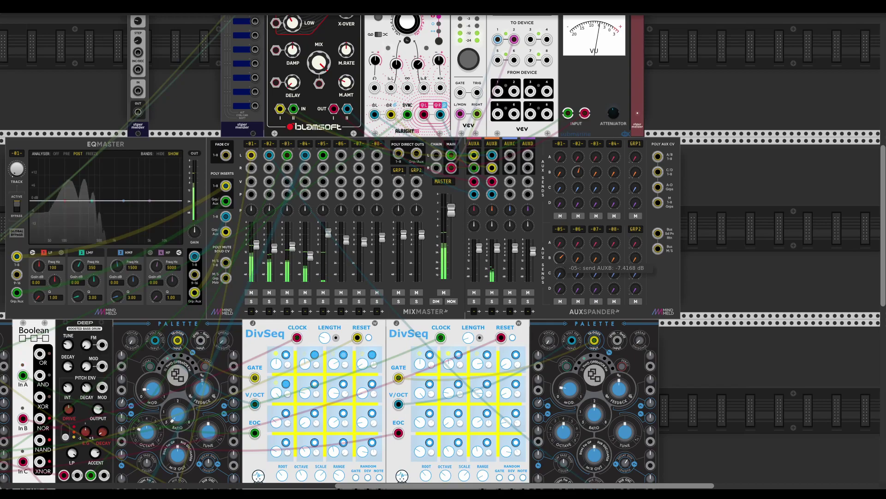
Step: Move the Chronoblob delay left together with its neighbouring modules and duplicate it
scroll(446, 192, up, 5)
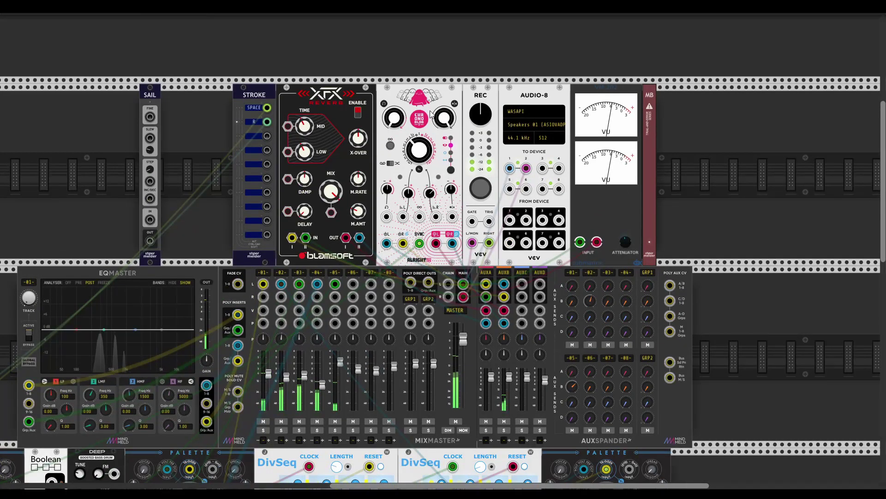
drag(434, 208, 305, 208)
key(ctrl+d)
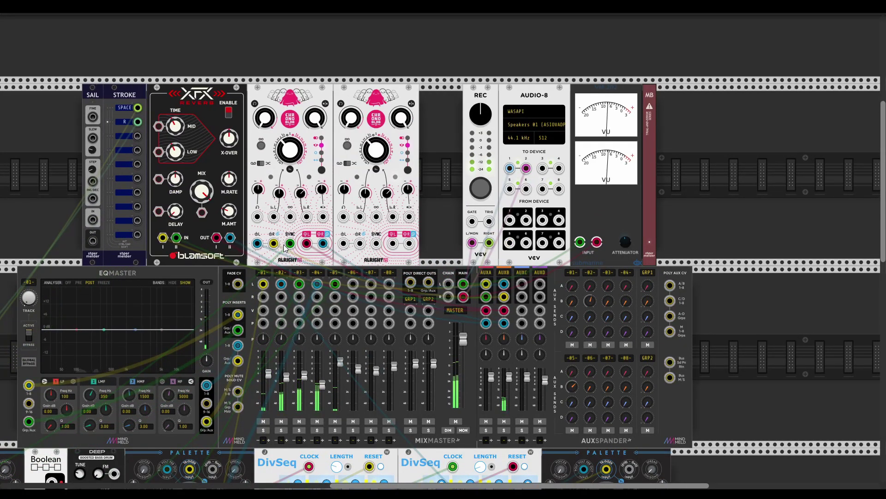
Step: Patch the mixer's AUXC send to the duplicated Chronoblob's inputs and its outputs back to the AUXC return
drag(344, 243, 522, 297)
mouse_move(393, 244)
mouse_down()
mouse_move(489, 305)
mouse_move(522, 310)
mouse_move(409, 244)
mouse_up()
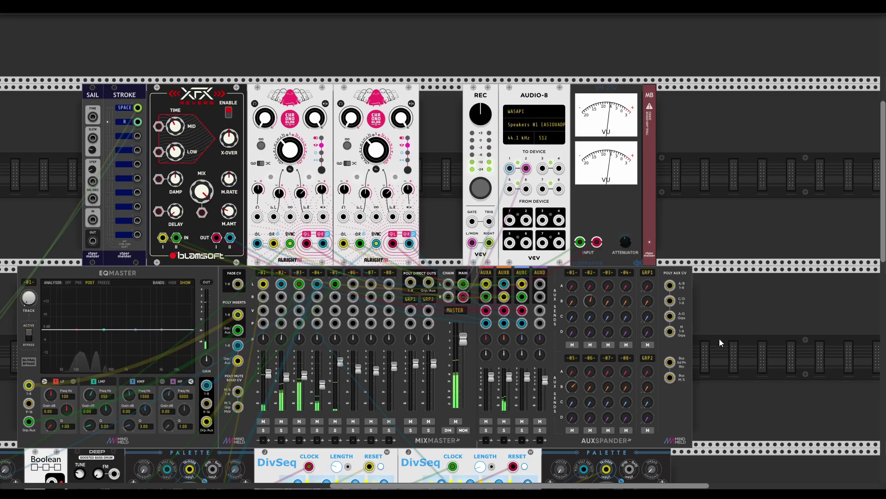
Step: Raise mixer channel 4's aux send A on the AuxSpander
drag(708, 331, 693, 321)
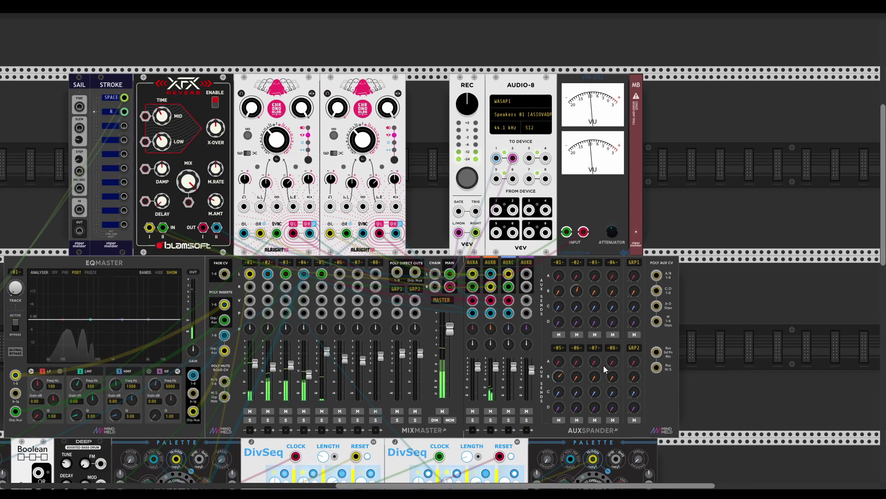
scroll(613, 383, down, 2)
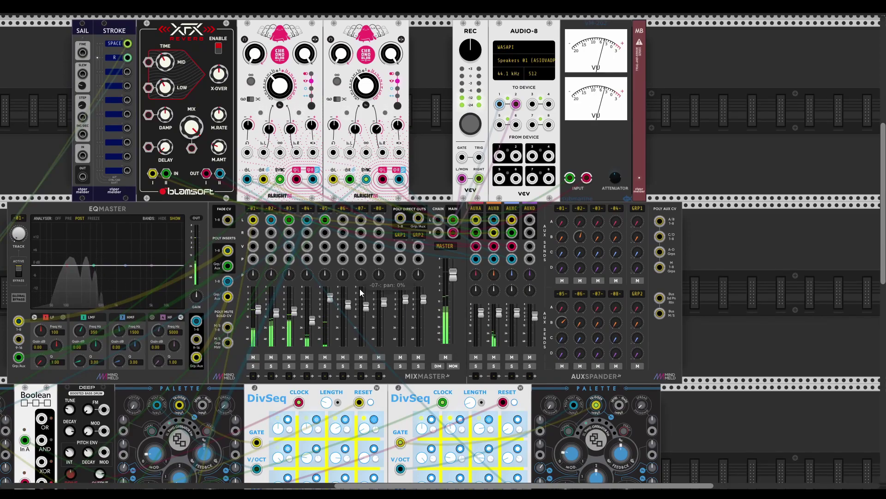
scroll(441, 276, left, 1)
scroll(441, 276, down, 1)
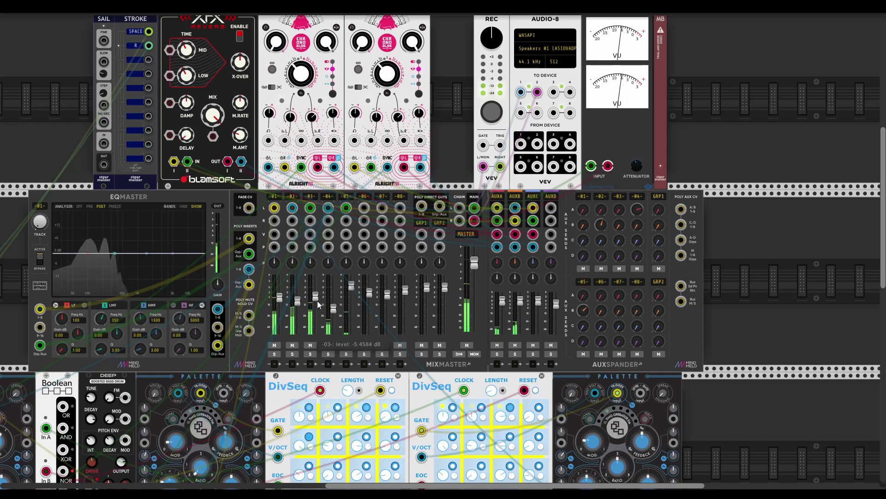
Step: Lower the DECAY and pitch envelope INT knobs on the DEEP bass drum
scroll(321, 365, down, 7)
scroll(321, 365, left, 13)
scroll(321, 365, down, 1)
scroll(321, 365, left, 1)
drag(408, 246, 408, 305)
drag(408, 268, 408, 288)
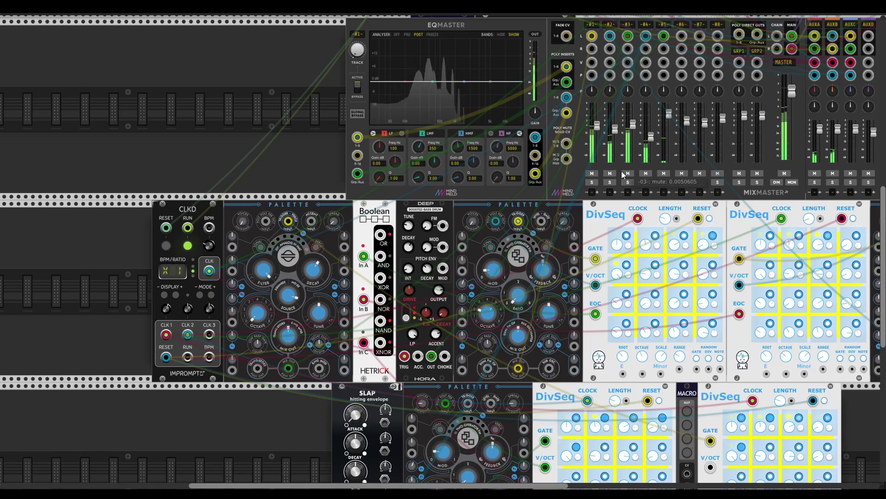
mouse_move(631, 163)
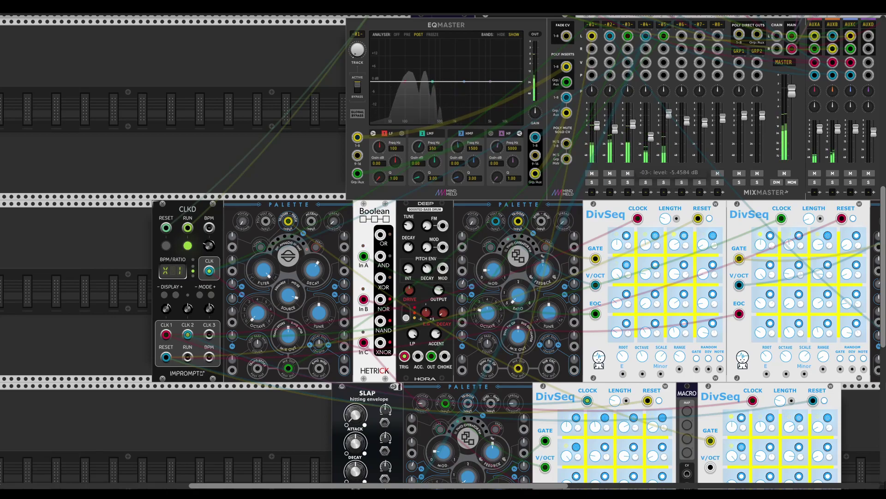
mouse_move(691, 306)
scroll(688, 373, right, 7)
scroll(688, 373, down, 5)
scroll(689, 373, up, 5)
mouse_move(438, 131)
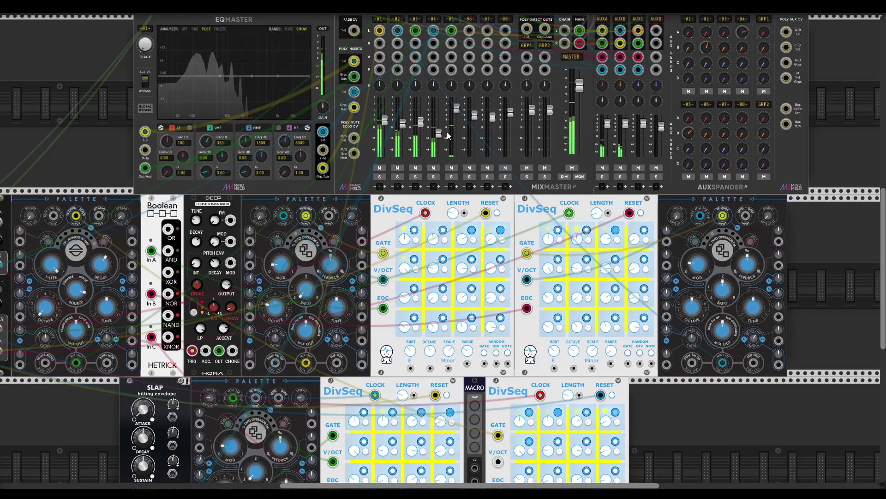
scroll(395, 280, left, 2)
mouse_move(394, 280)
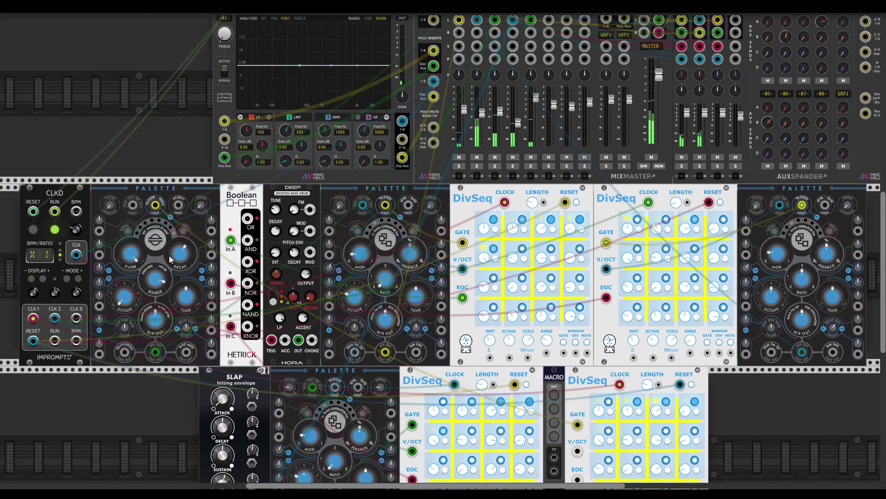
Step: Adjust the LPF cutoff in mixer track 5's settings
scroll(561, 189, up, 1)
click(530, 54)
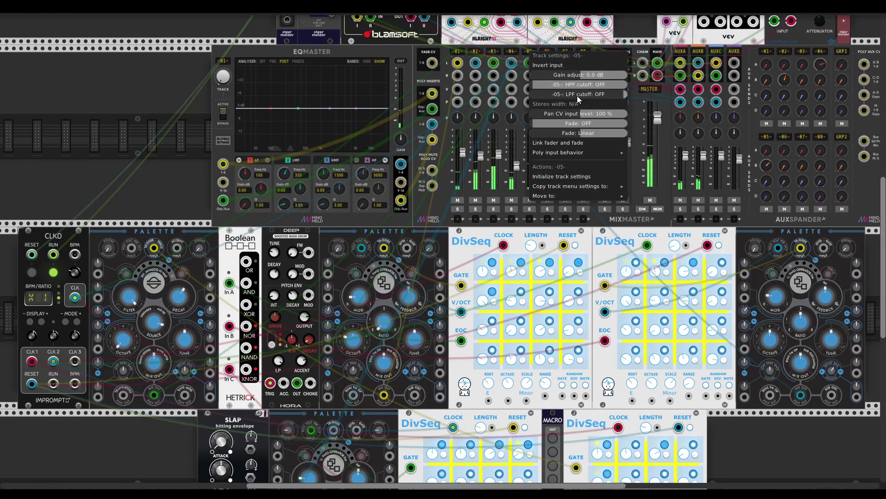
drag(578, 95, 619, 75)
click(156, 136)
Step: Raise mixer channel 5's aux send C on the AuxSpander
scroll(462, 284, down, 4)
scroll(462, 285, right, 3)
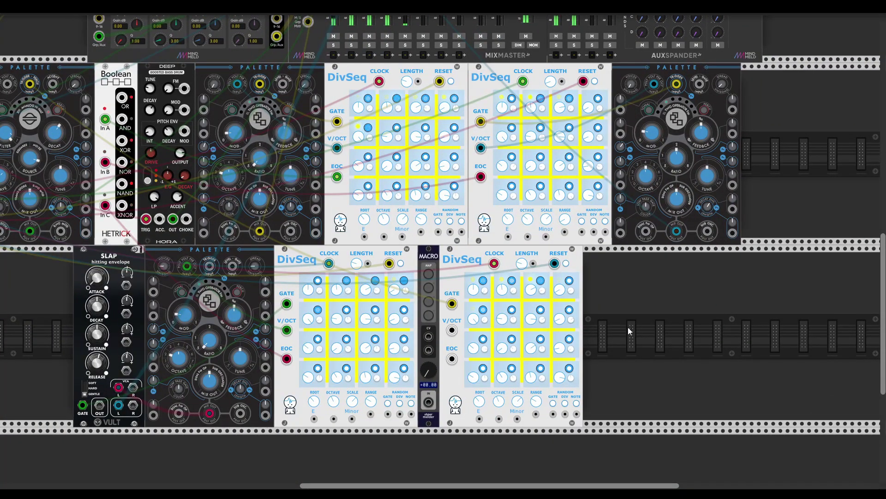
scroll(624, 325, left, 2)
scroll(674, 321, up, 4)
scroll(670, 280, up, 3)
scroll(564, 301, down, 1)
scroll(564, 300, right, 1)
scroll(563, 300, down, 1)
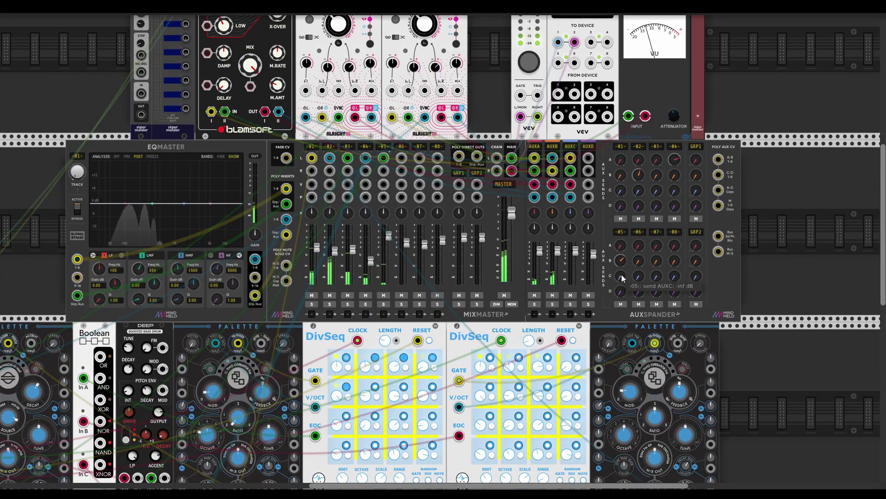
drag(621, 274, 633, 264)
scroll(531, 194, up, 2)
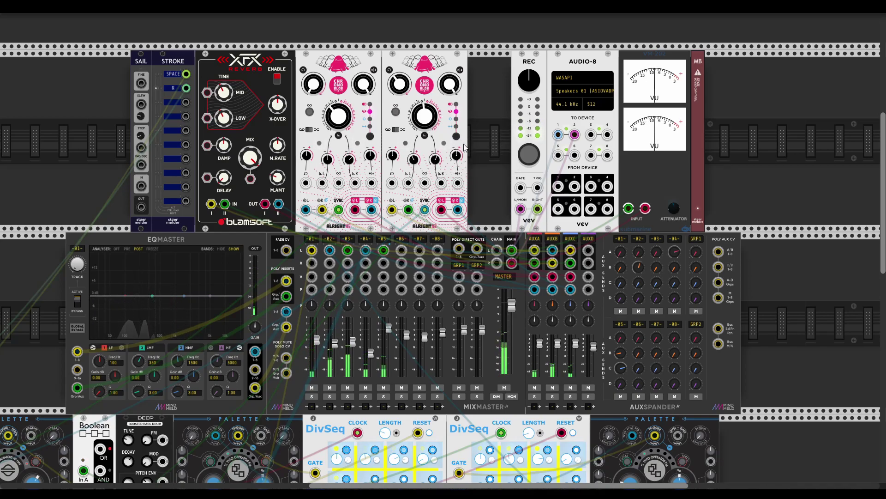
Step: Duplicate a DivSeq into the space beside SLAP and patch its CLOCK and RESET inputs to CLKD's CLK 1 and RESET outputs
scroll(533, 352, down, 10)
scroll(533, 352, left, 8)
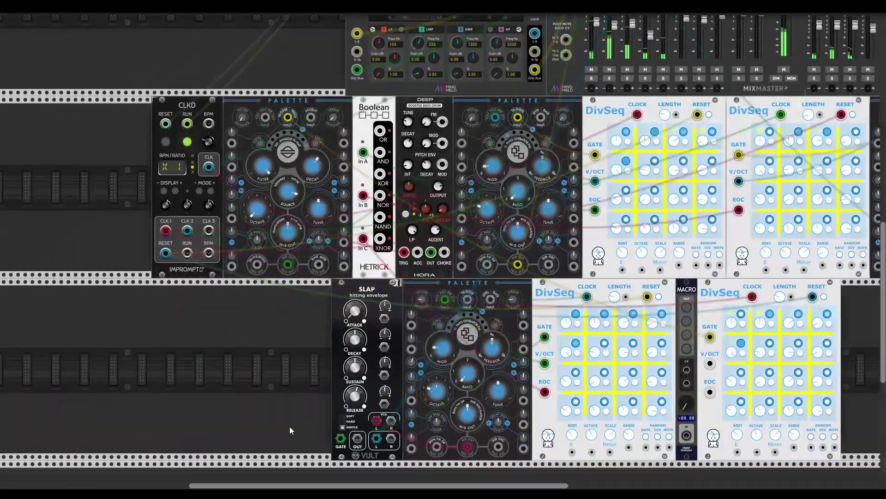
scroll(314, 389, down, 2)
scroll(289, 372, left, 1)
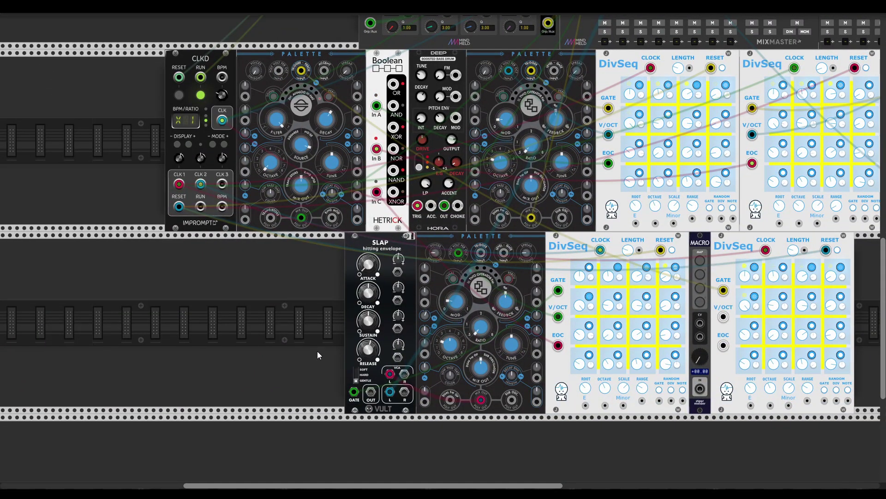
scroll(348, 338, right, 2)
scroll(347, 338, up, 1)
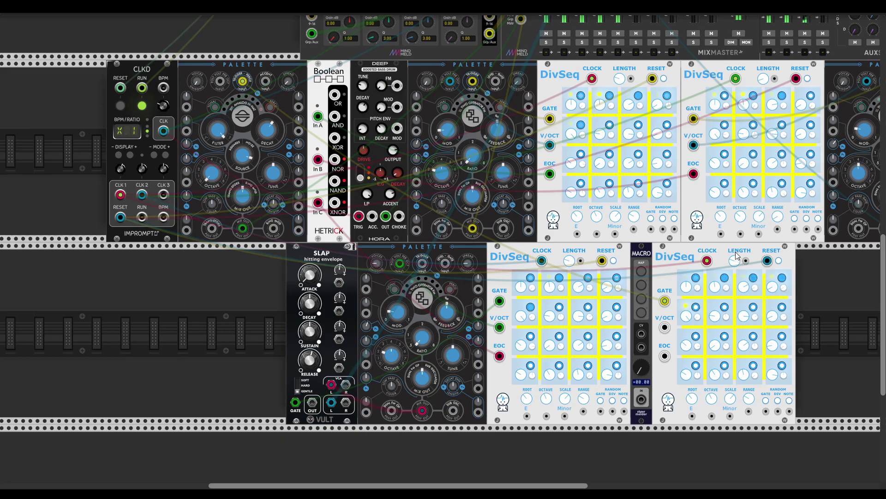
drag(804, 245, 149, 246)
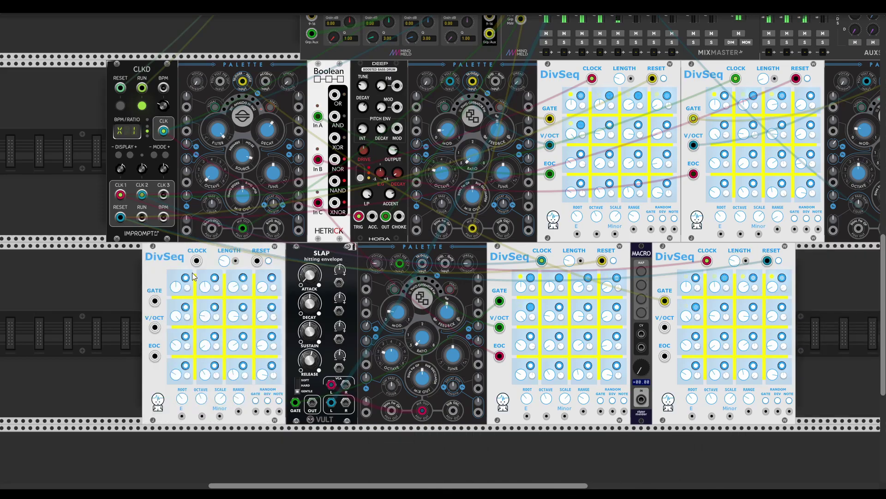
drag(196, 261, 120, 195)
drag(258, 261, 120, 217)
Step: Duplicate the Palette voice beside the new DivSeq and switch its model to the XII String Model
scroll(129, 292, left, 5)
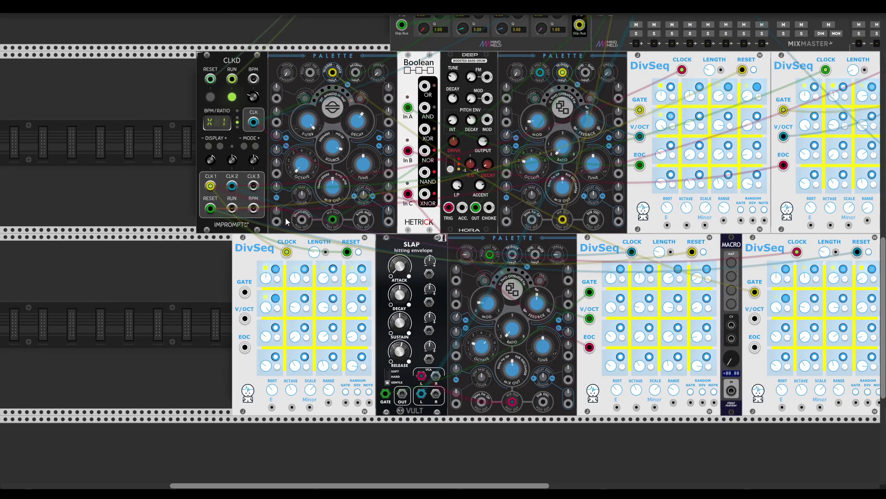
key(ctrl+d)
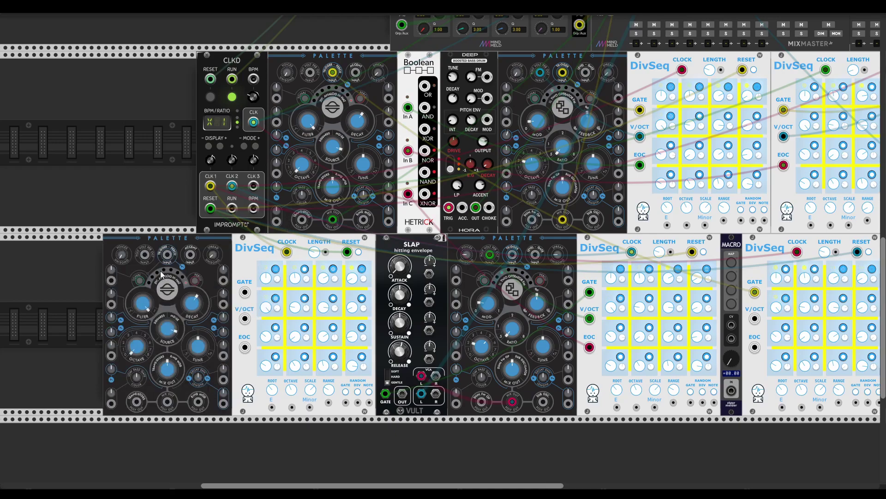
click(184, 279)
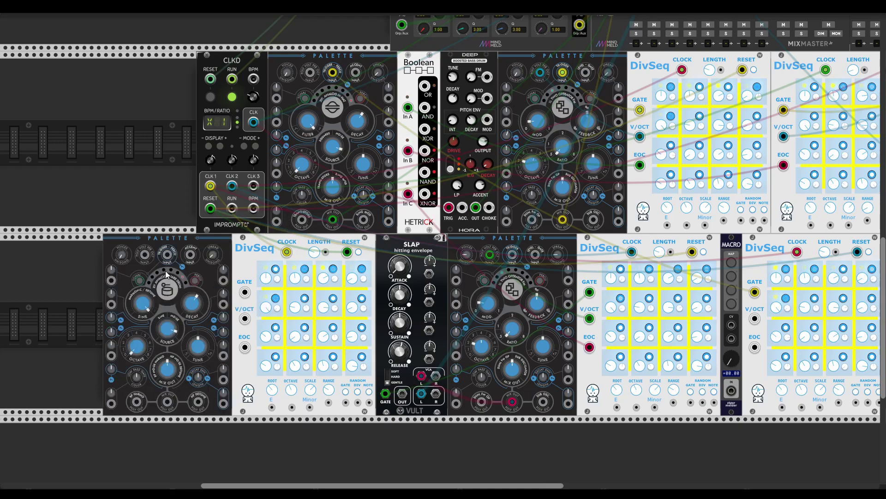
click(167, 270)
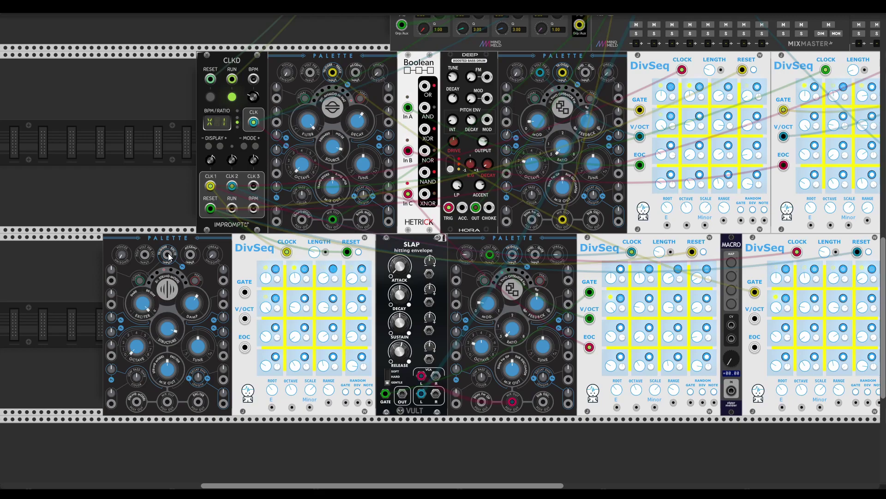
Step: Patch the new DivSeq's GATE to the string-model Palette's trigger input and that Palette's MIX OUT to mixer channel 6
drag(168, 257, 244, 291)
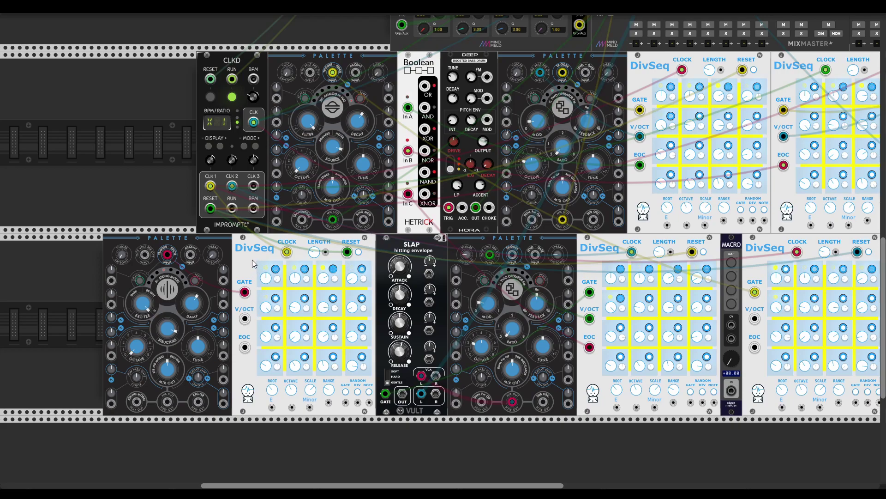
scroll(254, 259, up, 2)
scroll(254, 259, left, 1)
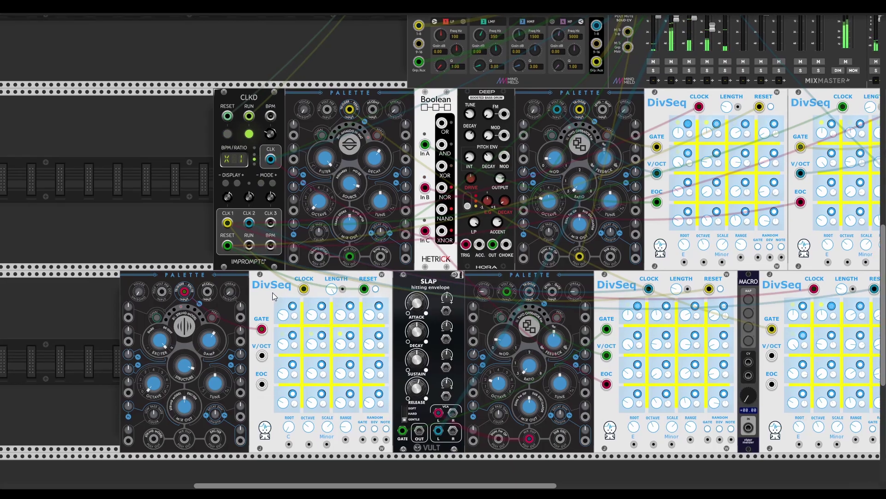
scroll(272, 292, down, 1)
scroll(273, 292, right, 1)
drag(177, 427, 737, 94)
Step: Randomize the new DivSeq's gates and turn on the gates of all four steps in its third row
scroll(742, 184, down, 10)
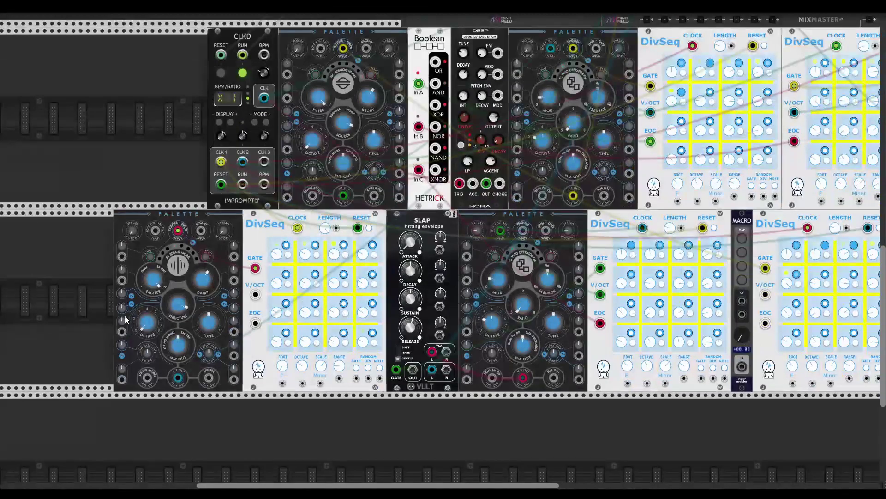
scroll(131, 315, left, 1)
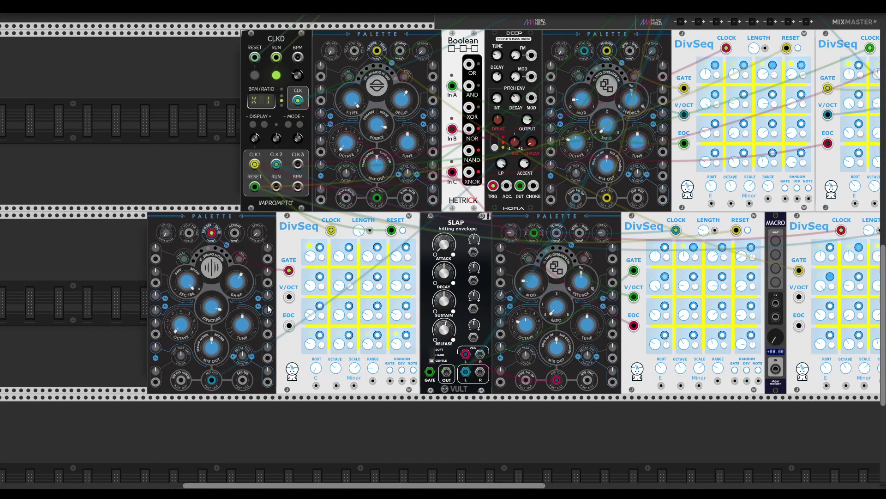
click(391, 371)
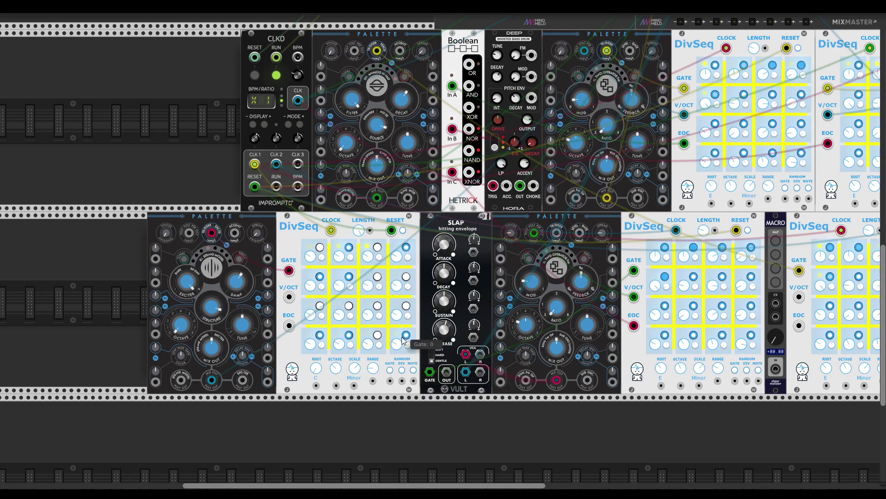
scroll(396, 340, up, 3)
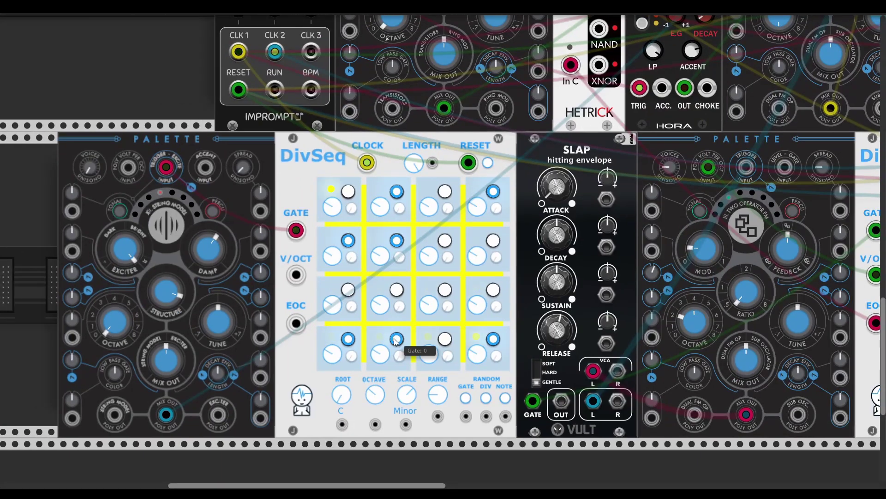
scroll(407, 300, up, 2)
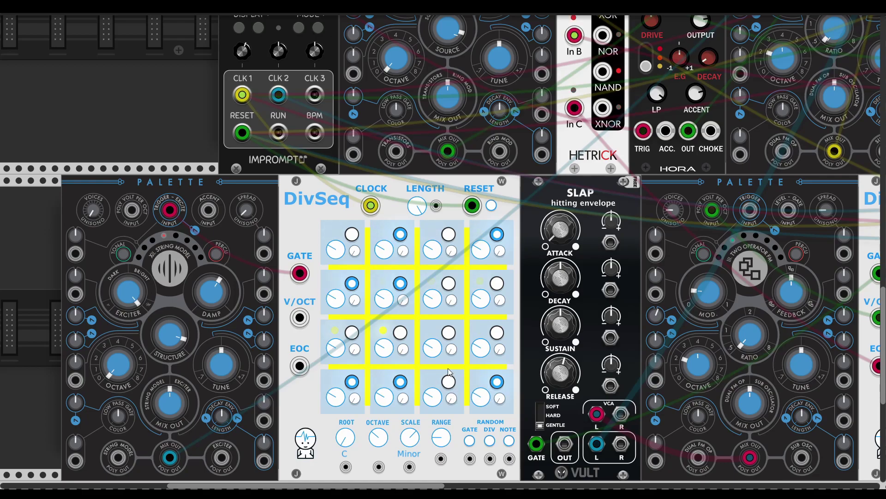
click(449, 333)
click(400, 333)
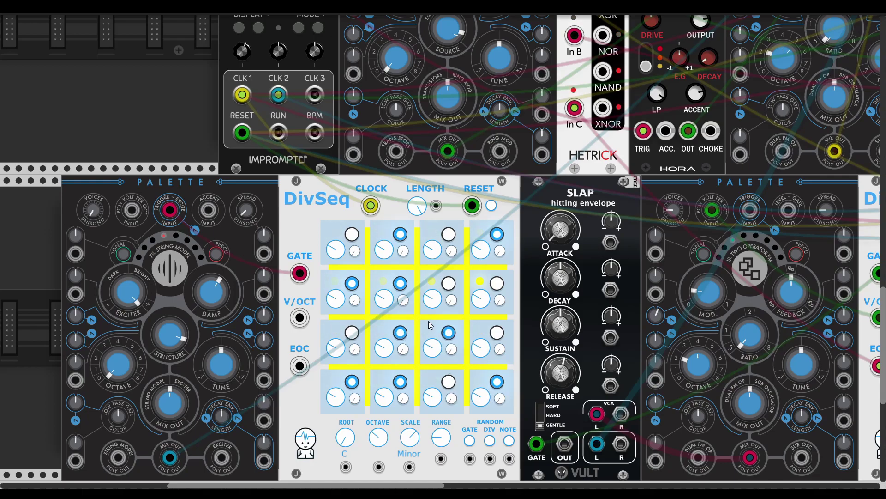
click(352, 332)
click(497, 332)
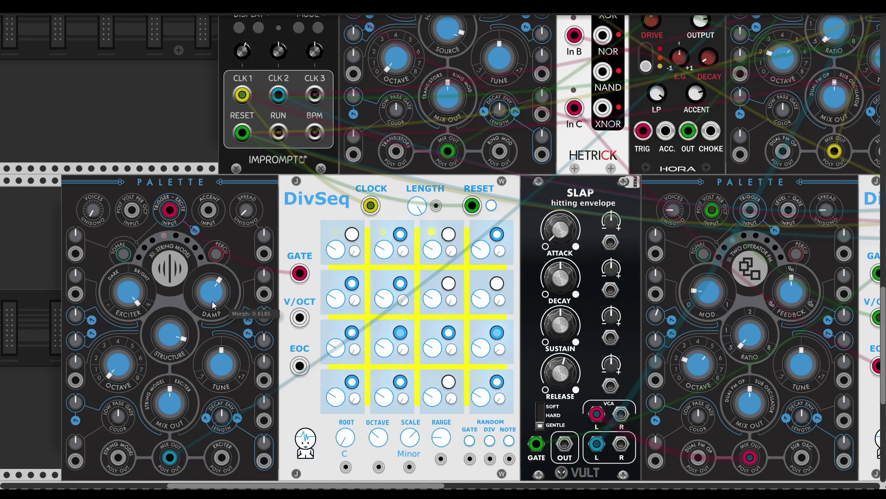
Step: On the string-model Palette, lower DAMP, STRUCTURE and TUNE, set OCTAVE to -2 and turn MIX OUT towards EXCITER
drag(212, 302, 212, 277)
drag(119, 362, 119, 351)
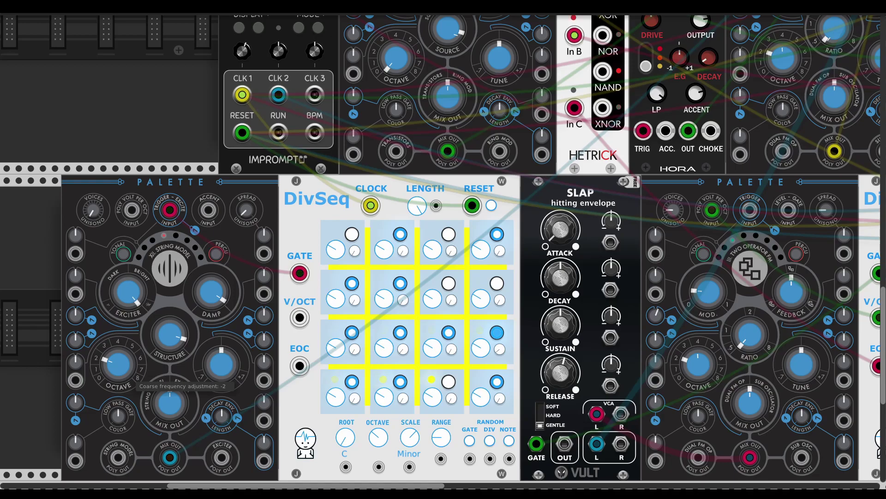
drag(170, 334, 169, 355)
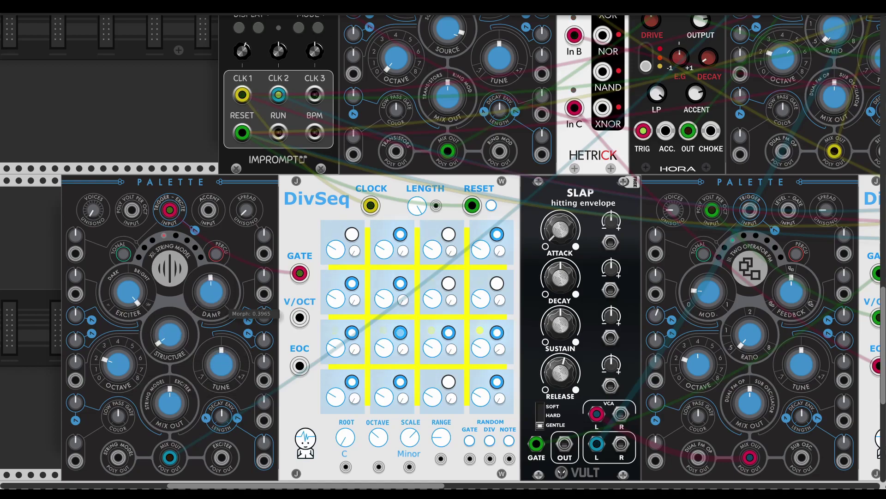
drag(221, 364, 221, 344)
drag(170, 404, 170, 383)
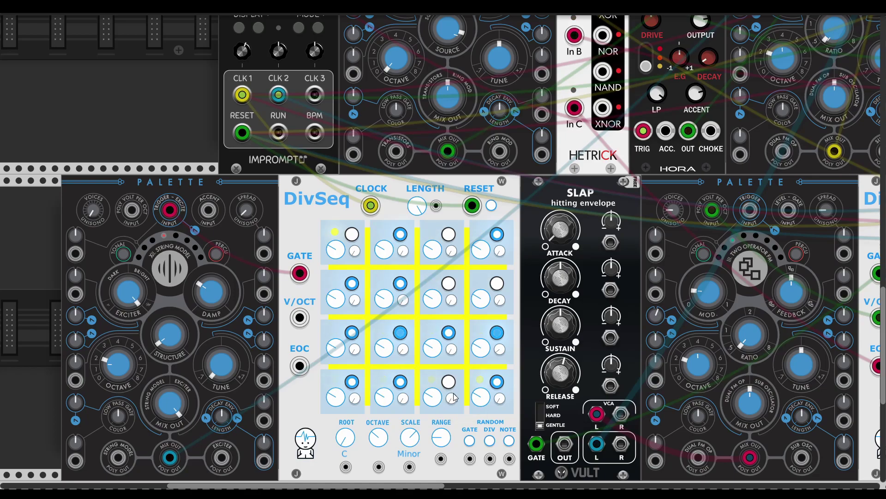
scroll(451, 394, down, 2)
scroll(451, 395, right, 3)
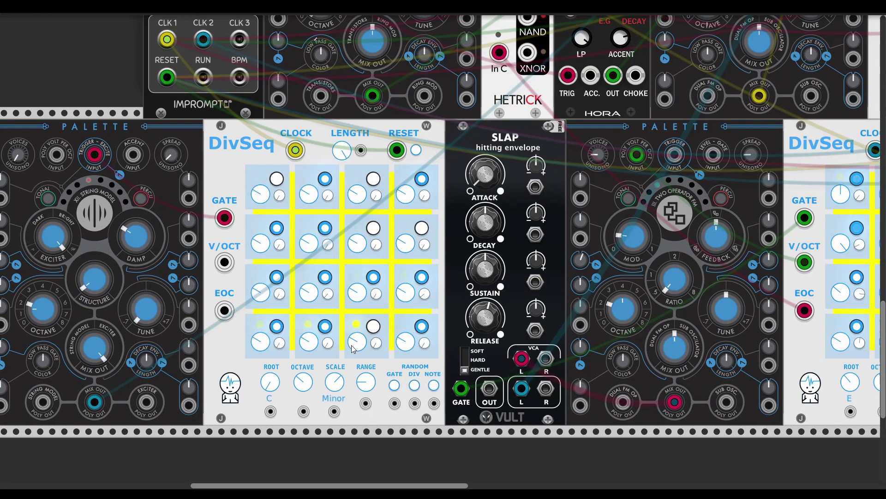
scroll(364, 351, up, 2)
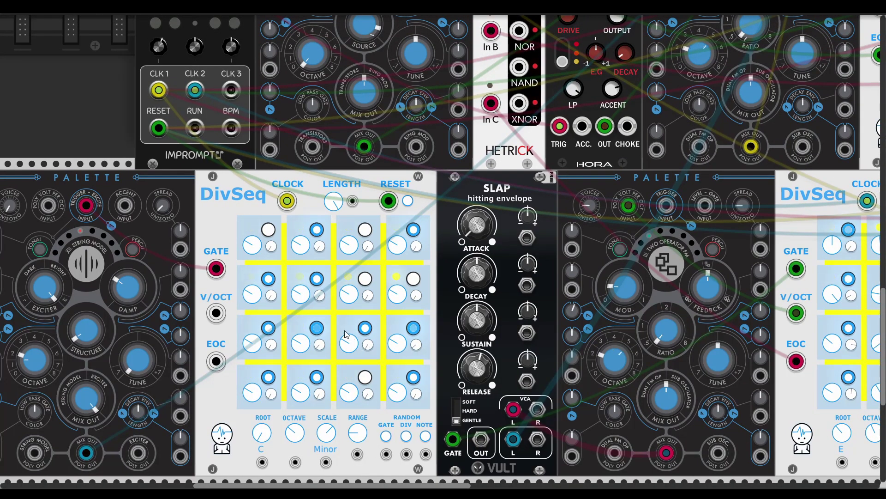
scroll(346, 335, left, 3)
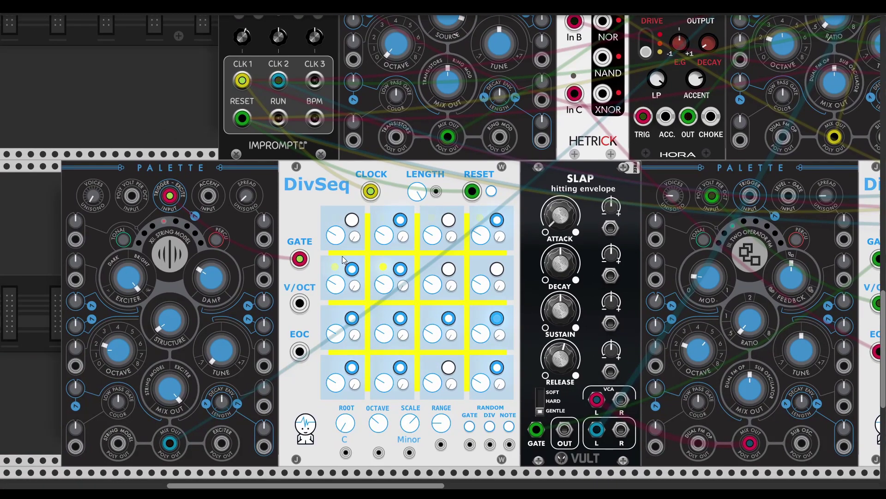
scroll(418, 310, down, 2)
scroll(417, 310, right, 2)
scroll(418, 310, up, 2)
scroll(418, 310, left, 1)
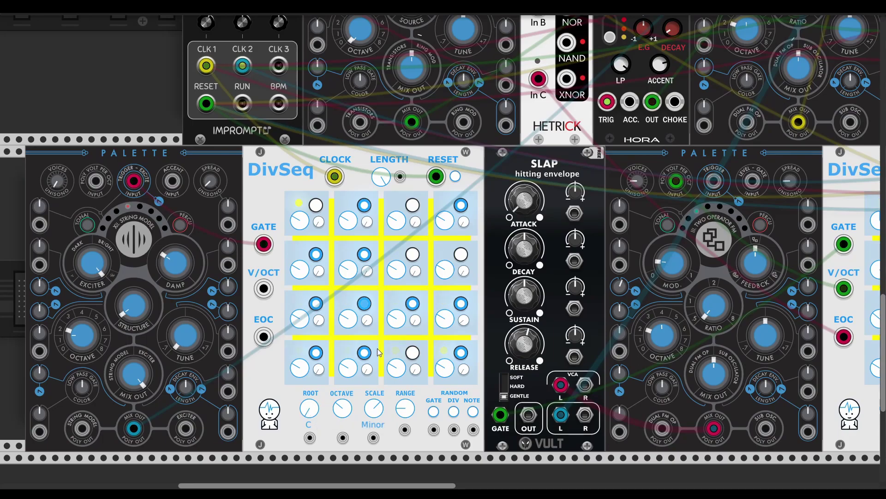
scroll(377, 351, up, 2)
scroll(377, 351, left, 2)
scroll(389, 307, up, 1)
scroll(388, 307, left, 1)
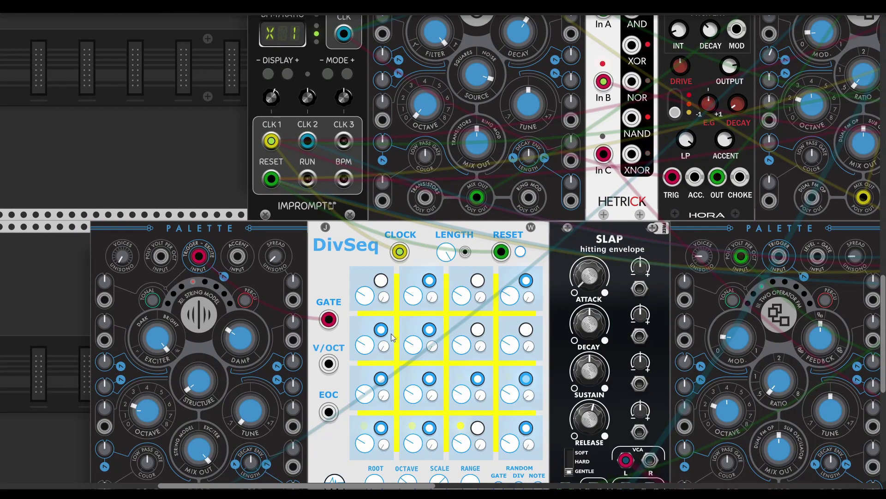
scroll(392, 334, down, 2)
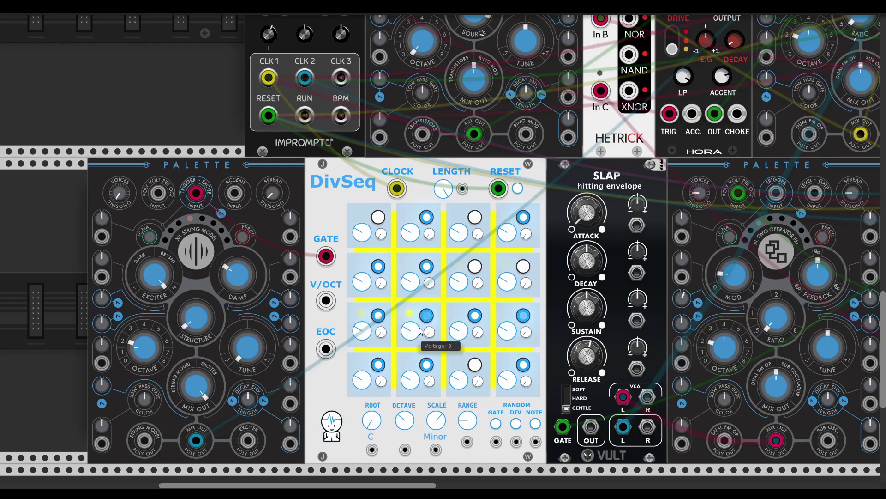
scroll(418, 324, up, 4)
scroll(418, 324, right, 2)
scroll(418, 324, down, 3)
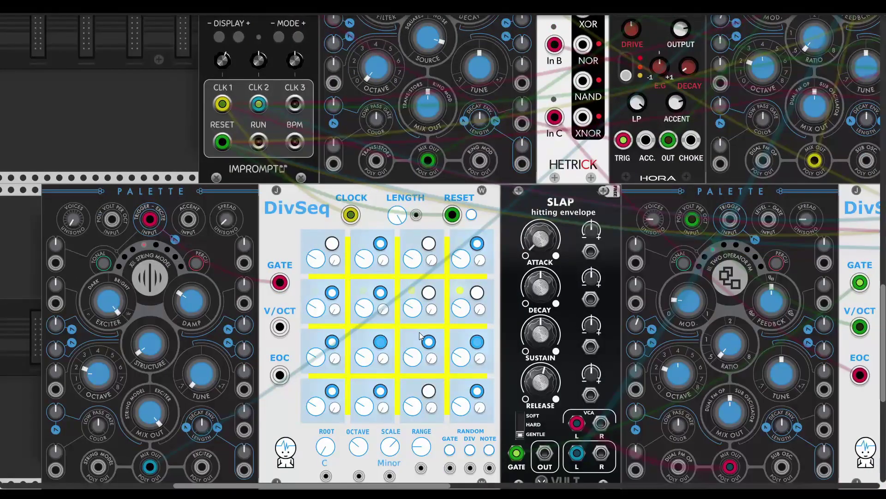
scroll(406, 346, left, 3)
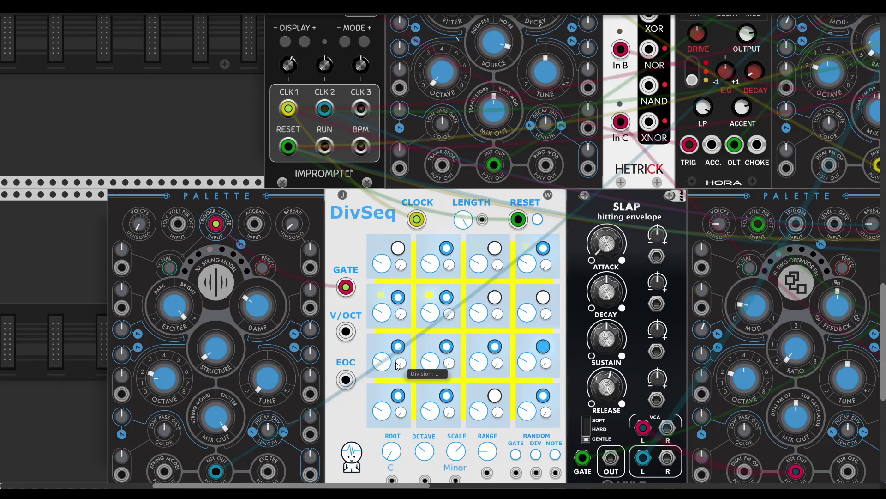
Step: Review the whole patch, checking the mixer channel levels and the running DivSeq sequencers and Palette voices
scroll(556, 268, down, 5)
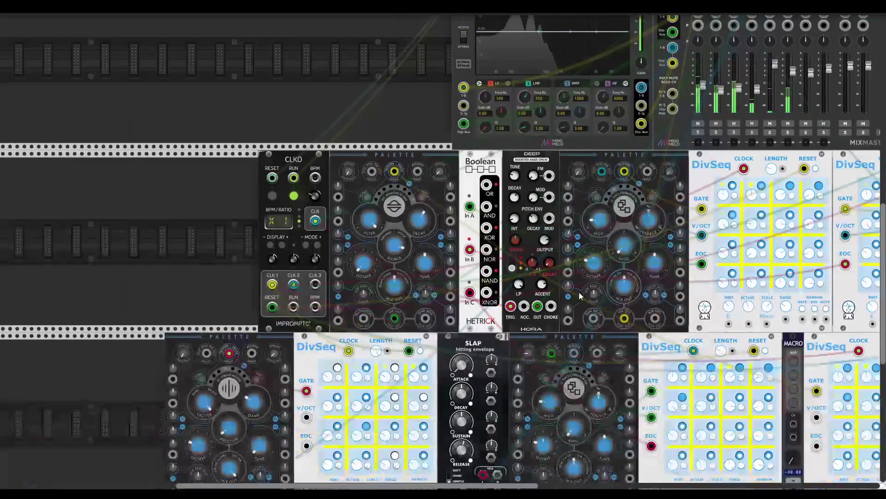
scroll(596, 288, right, 8)
scroll(596, 288, down, 2)
scroll(547, 254, up, 3)
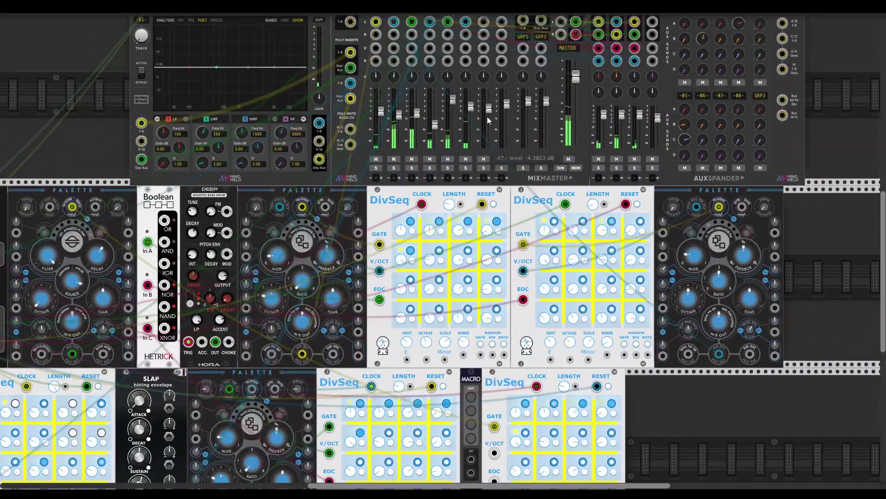
scroll(469, 292, down, 3)
scroll(469, 291, left, 6)
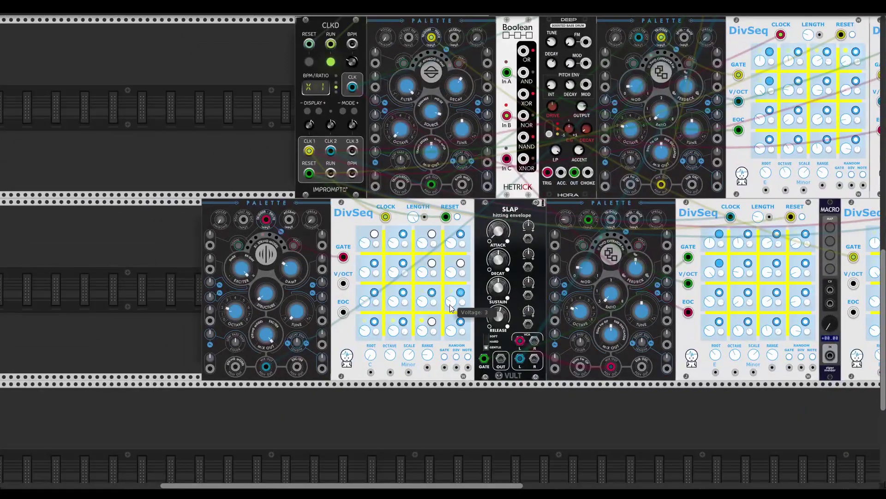
scroll(462, 295, up, 3)
scroll(625, 312, right, 6)
scroll(577, 287, down, 2)
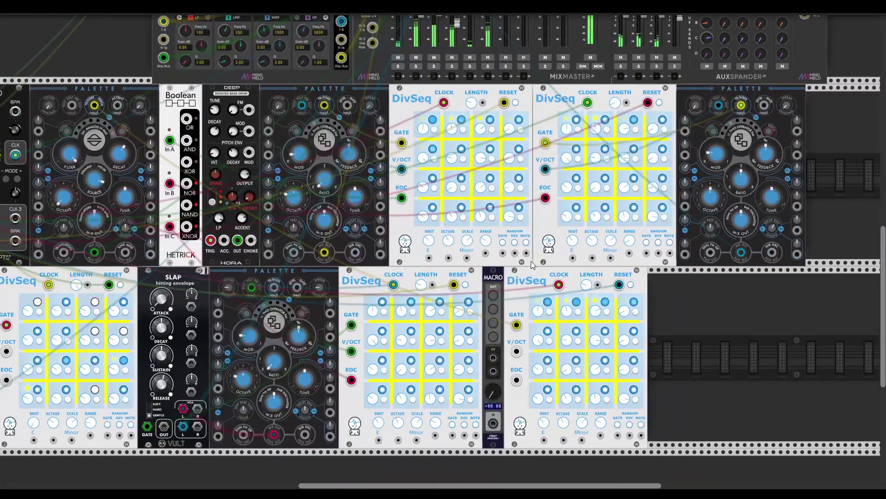
Step: Duplicate a DivSeq and a two-operator Palette and place the copies side by side at the end of the lower row
key(ctrl+d)
drag(455, 459, 664, 332)
scroll(639, 339, right, 5)
key(ctrl+d)
key(ctrl+d)
drag(578, 218, 566, 326)
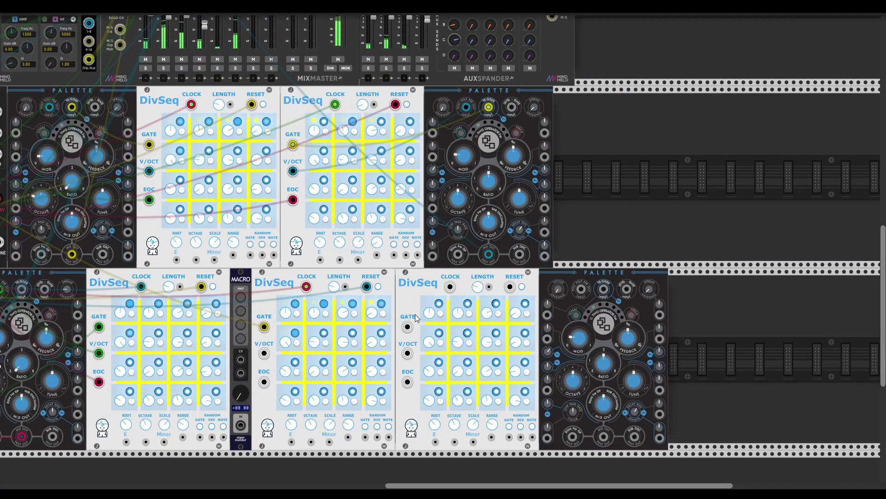
Step: Feed the new DivSeq the upper-row DivSeq's clock and reset signals, and patch its GATE and V/OCT to the new Palette's trigger and pitch inputs
drag(336, 104, 450, 286)
drag(395, 104, 510, 286)
drag(413, 327, 601, 289)
drag(407, 353, 581, 289)
scroll(733, 346, left, 3)
scroll(733, 346, up, 2)
scroll(661, 250, down, 3)
scroll(661, 250, right, 2)
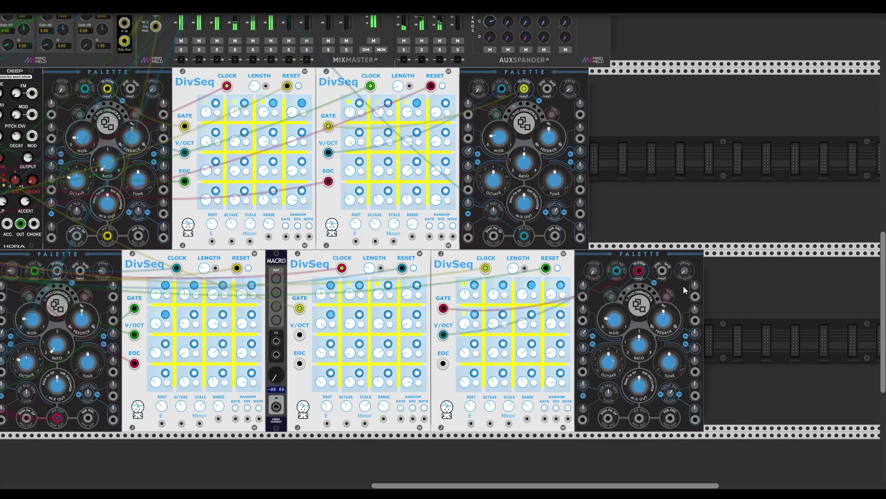
scroll(697, 308, up, 1)
scroll(717, 298, up, 1)
scroll(717, 298, left, 1)
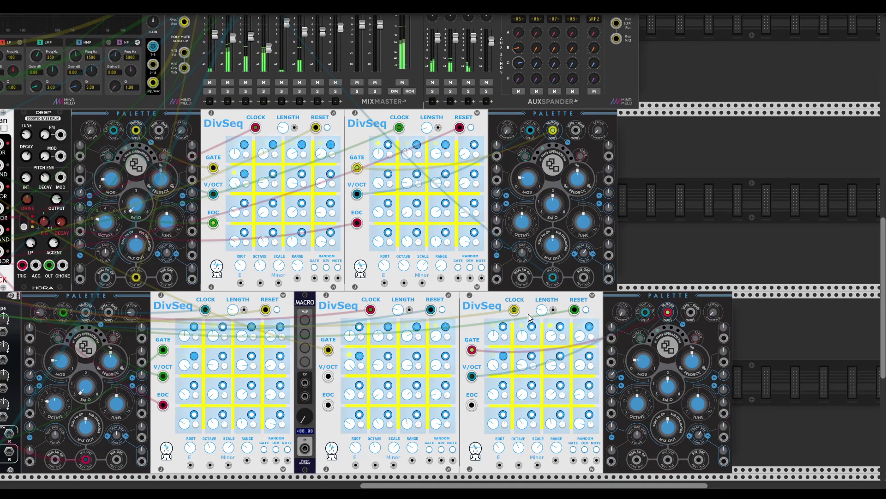
double_click(503, 445)
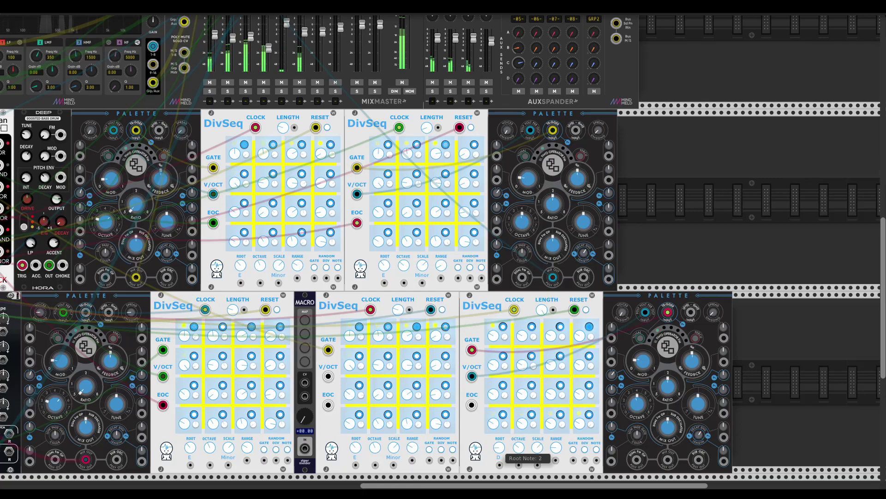
key(ctrl+z)
scroll(553, 446, down, 2)
scroll(553, 446, left, 2)
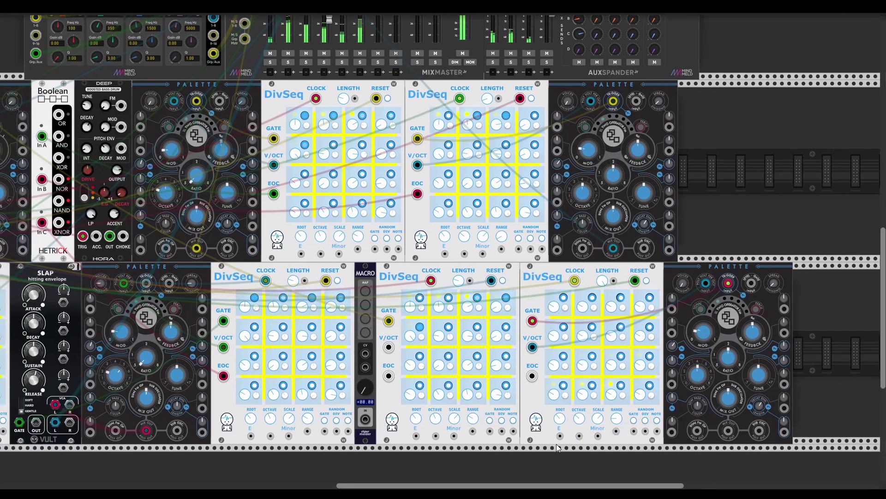
Step: On the string-model voice's DivSeq, set the division of the second step in the second row to 7
scroll(597, 445, left, 1)
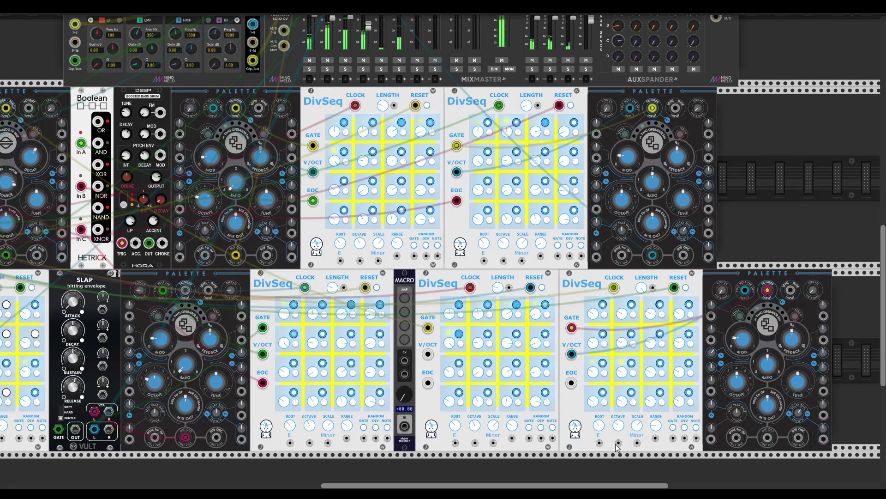
scroll(617, 435, up, 1)
scroll(617, 435, down, 1)
scroll(616, 434, left, 12)
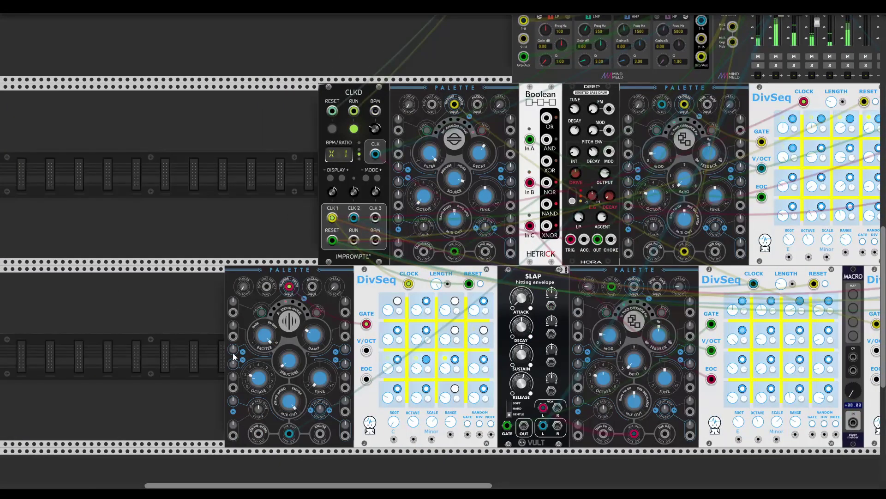
scroll(489, 352, down, 1)
scroll(488, 352, right, 1)
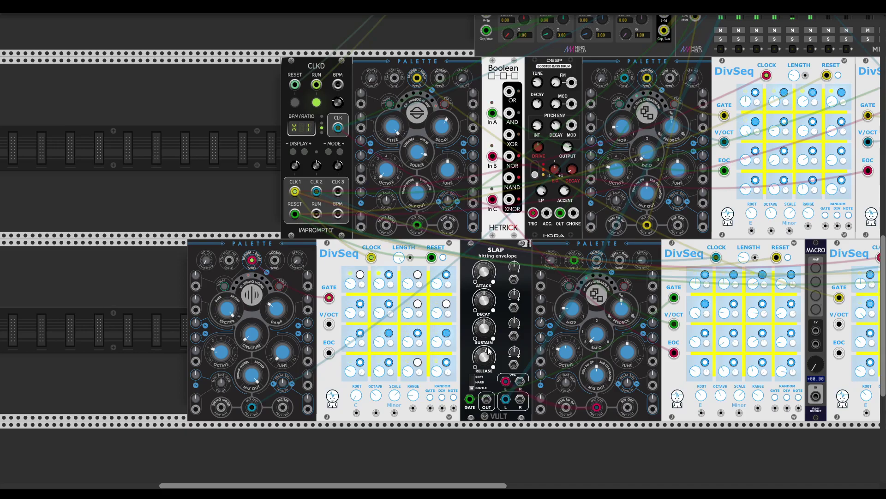
mouse_move(393, 316)
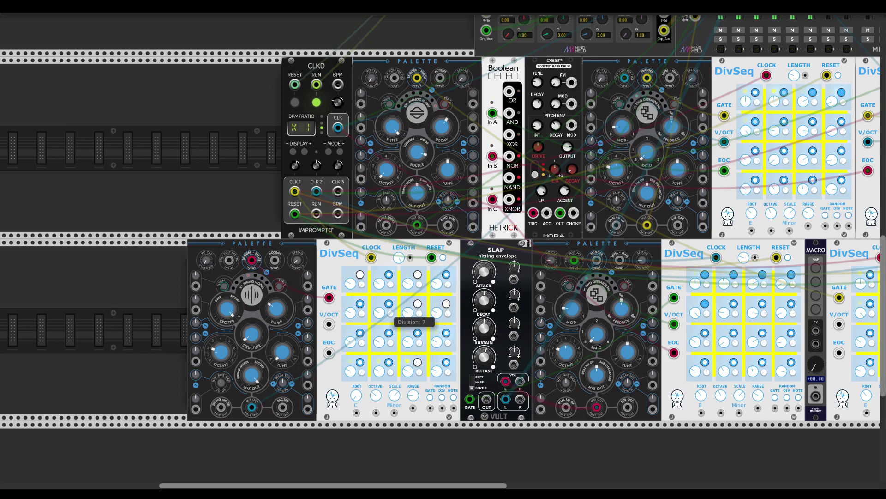
drag(391, 313, 360, 300)
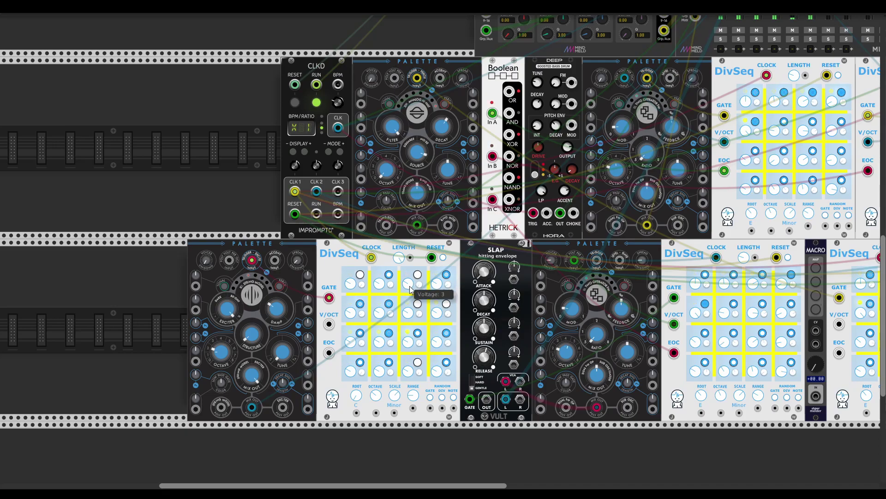
mouse_move(390, 284)
Step: Turn down the MIX OUT knob on the string-model Palette
scroll(448, 356, up, 3)
scroll(449, 356, right, 9)
scroll(521, 321, right, 4)
scroll(509, 280, down, 3)
scroll(509, 279, right, 4)
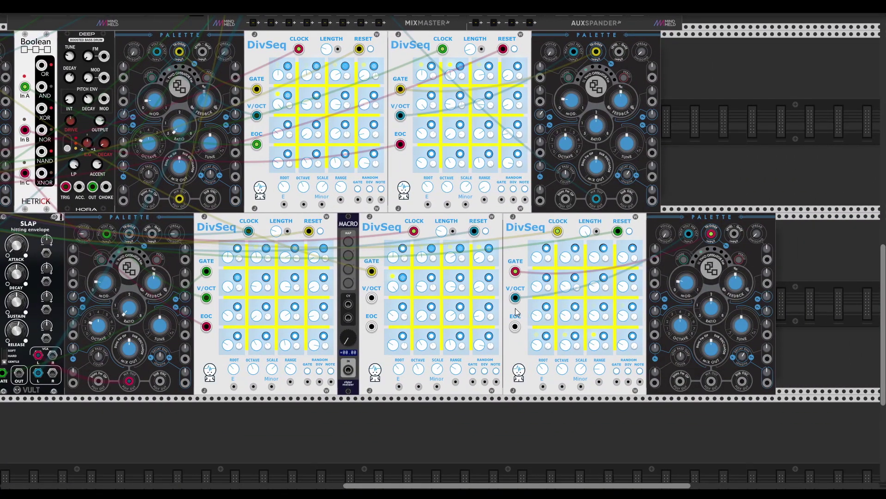
scroll(519, 309, left, 9)
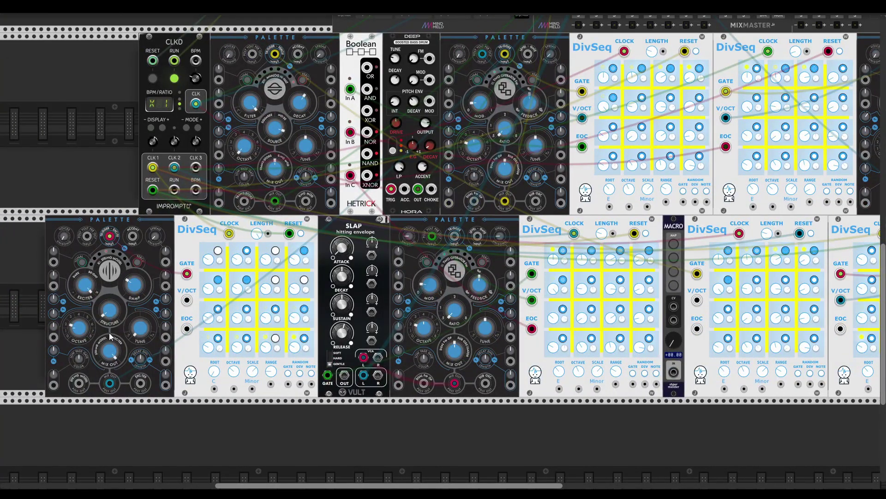
drag(110, 351, 110, 393)
scroll(329, 294, up, 1)
scroll(328, 294, right, 13)
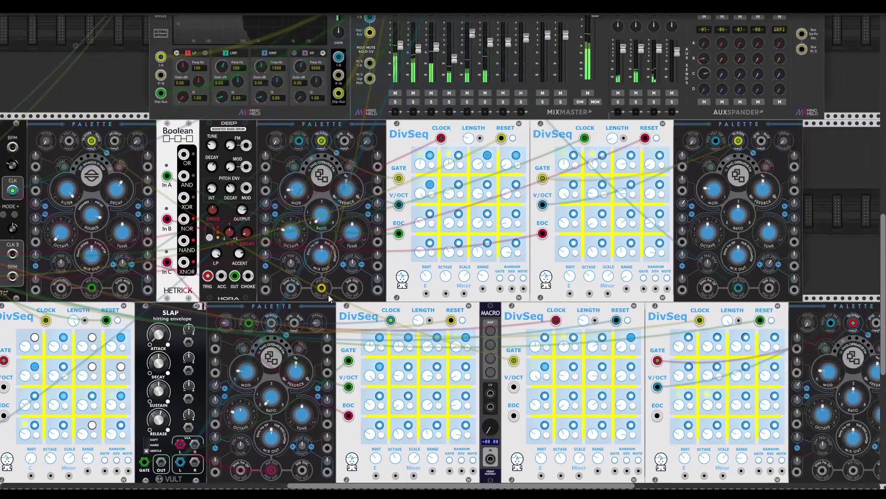
scroll(502, 293, up, 1)
scroll(502, 292, left, 12)
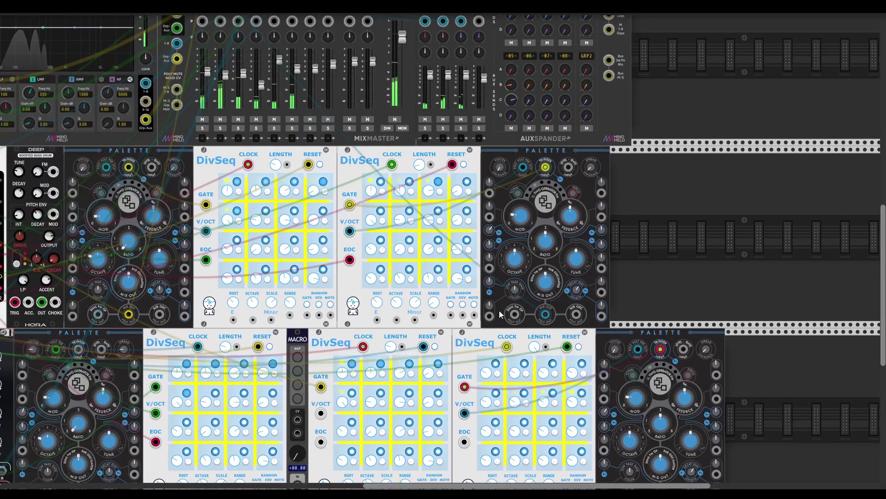
scroll(339, 333, down, 2)
scroll(339, 333, left, 4)
scroll(359, 263, up, 1)
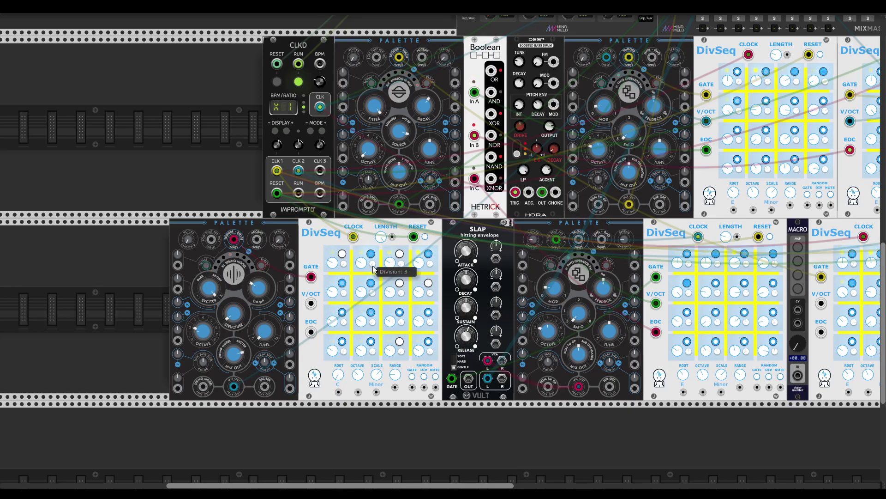
Step: Patch the new two-operator Palette's MIX OUT to the left input of mixer channel 7
scroll(447, 268, right, 10)
scroll(555, 275, up, 3)
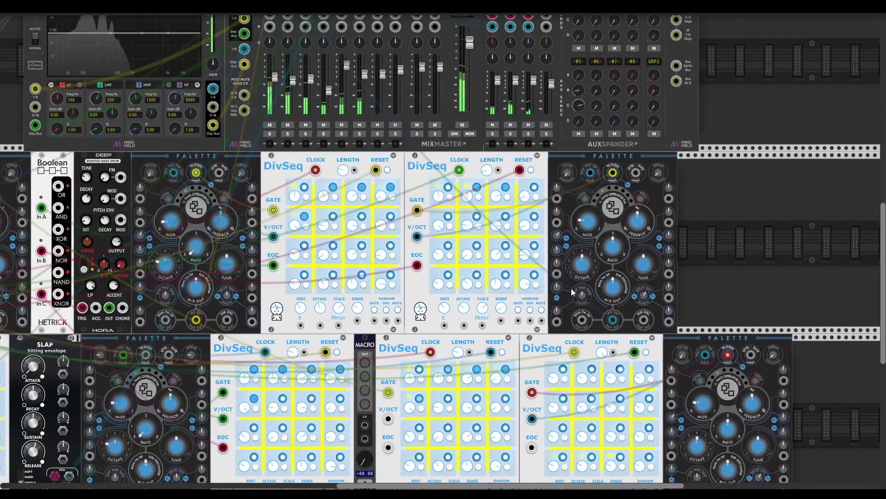
scroll(571, 303, down, 3)
scroll(577, 309, right, 2)
scroll(582, 316, up, 1)
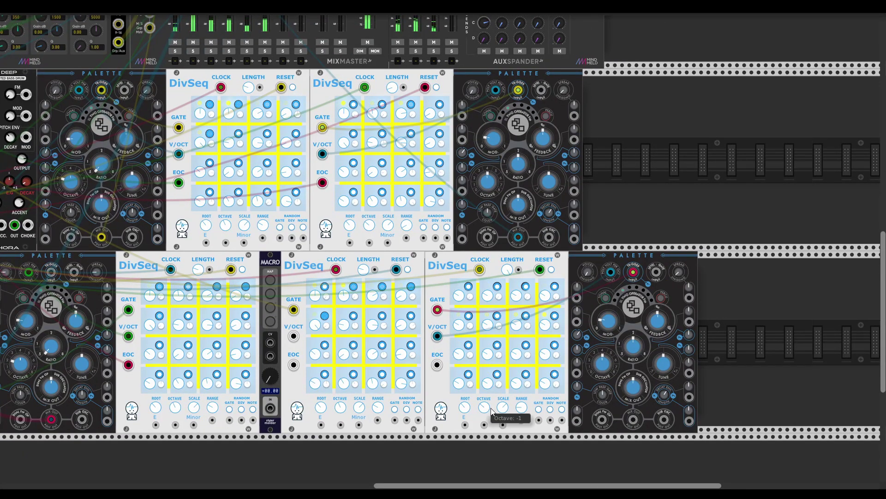
drag(634, 418, 212, 20)
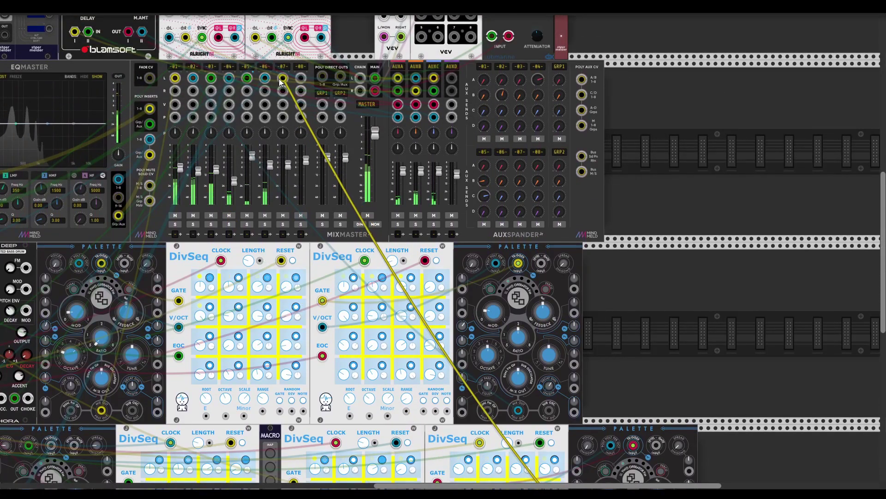
scroll(686, 325, down, 2)
scroll(685, 326, down, 2)
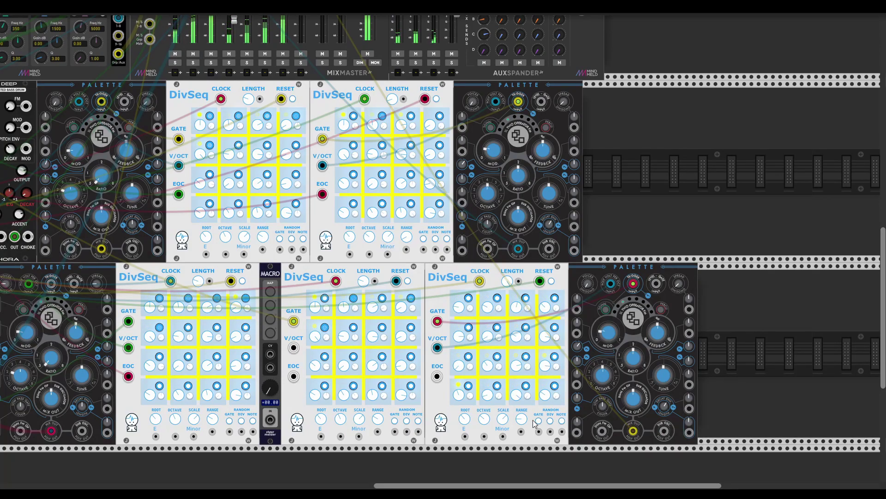
Step: Set the new DivSeq's RANGE to 1 and clock it from CLKD's CLK 3 output
mouse_move(527, 423)
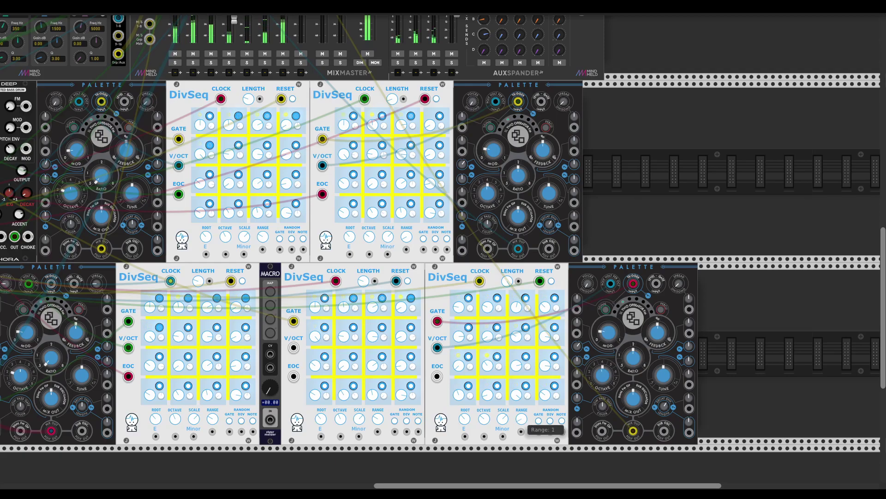
mouse_move(489, 423)
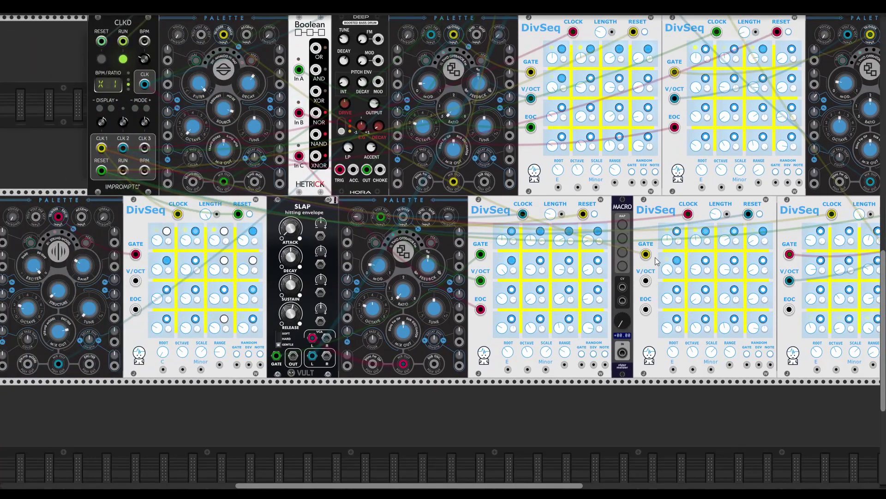
drag(831, 213, 145, 148)
scroll(483, 308, up, 3)
scroll(483, 309, right, 4)
scroll(483, 308, left, 4)
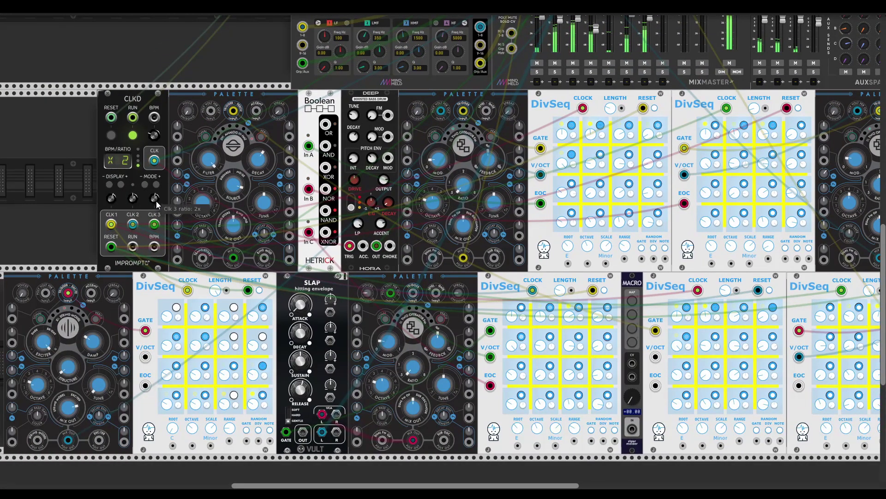
Step: Try CLK 3 ratios of 1x and 1.5x on CLKD for the new DivSeq
mouse_move(154, 200)
mouse_down()
mouse_move(154, 184)
mouse_move(155, 206)
mouse_up()
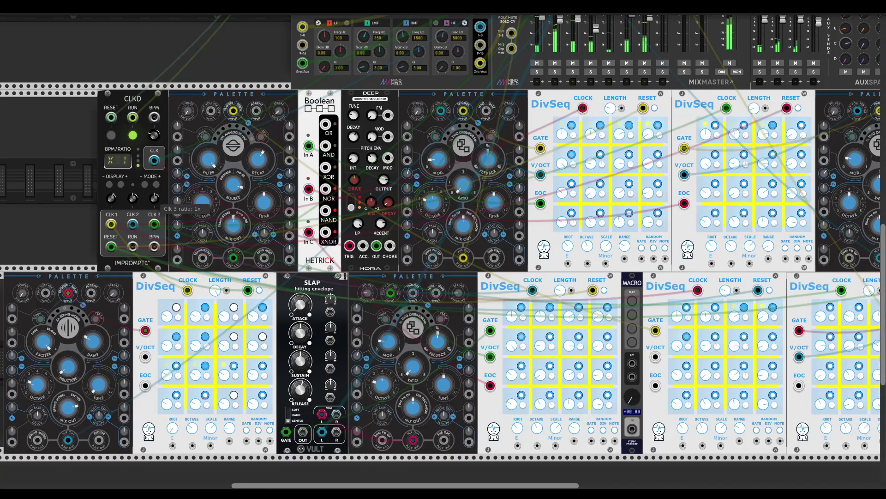
drag(155, 207, 154, 202)
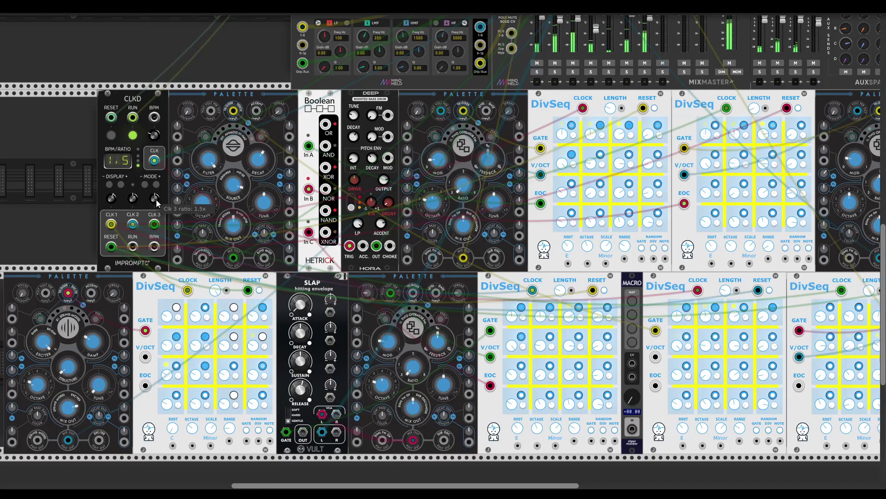
scroll(470, 261, down, 5)
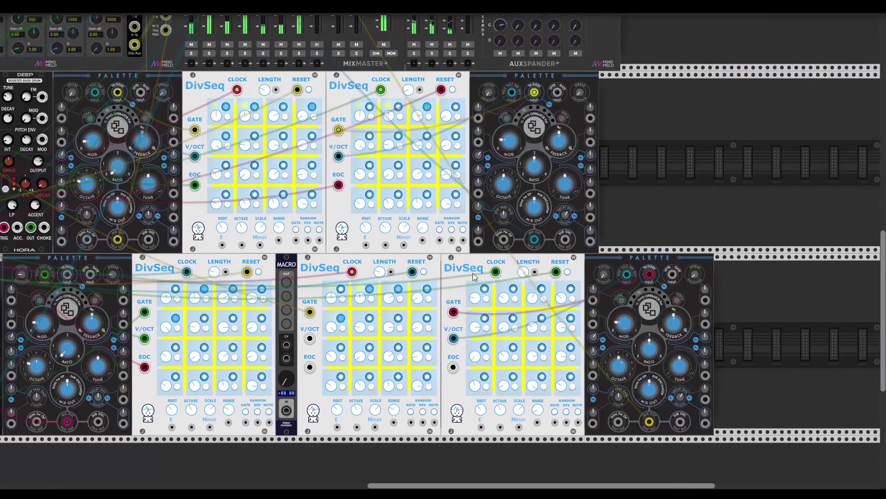
scroll(470, 273, up, 5)
scroll(443, 256, down, 5)
scroll(443, 256, right, 2)
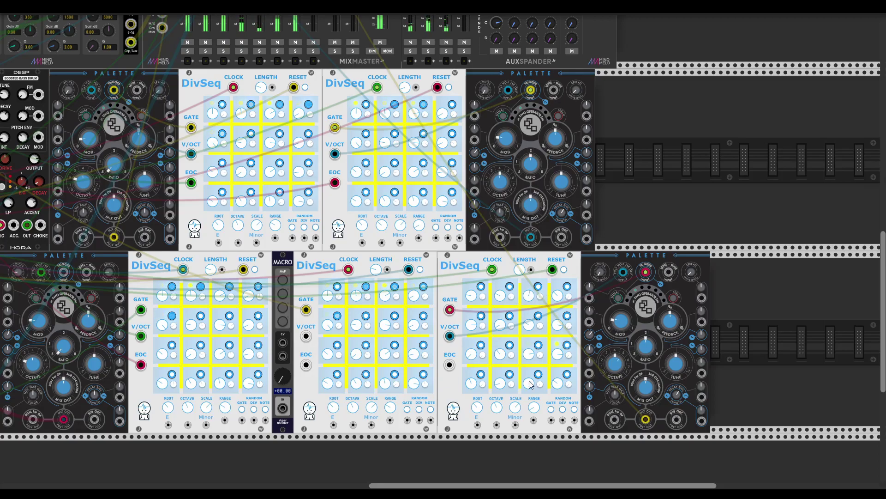
Step: Randomize the new DivSeq's gates twice and adjust the division of the first step in its fourth row
click(552, 409)
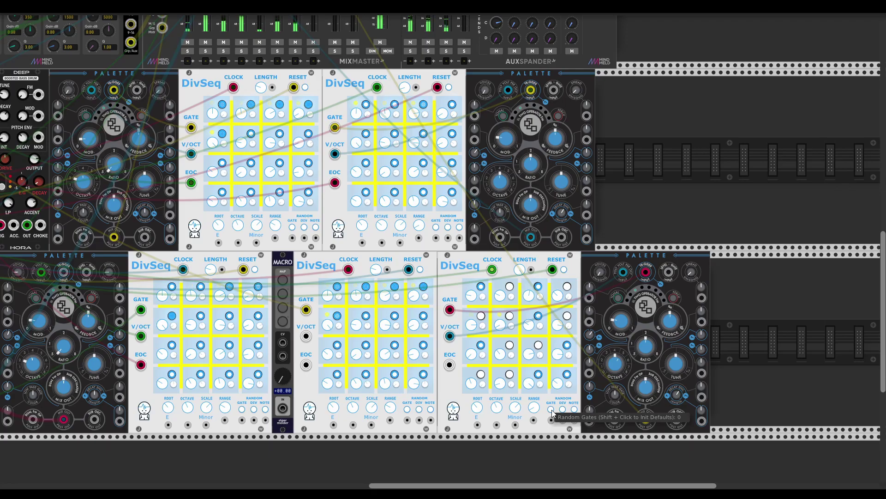
scroll(412, 357, up, 3)
scroll(413, 357, left, 10)
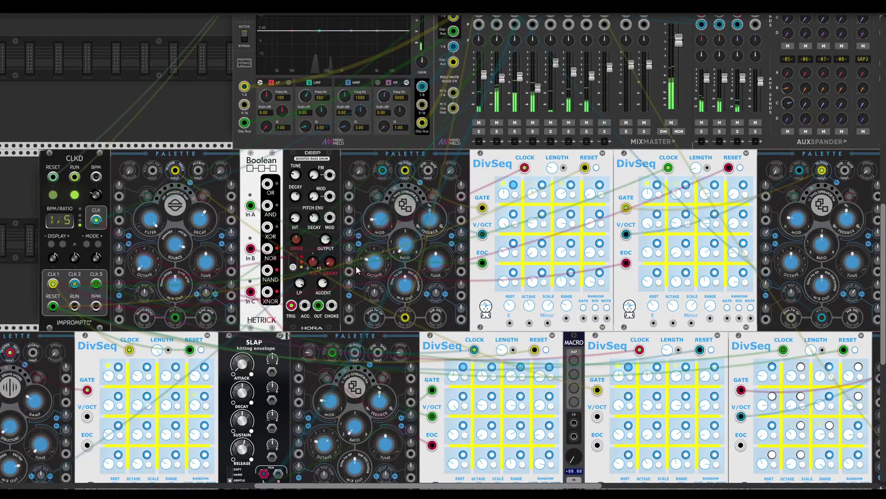
scroll(410, 294, down, 4)
scroll(409, 295, right, 9)
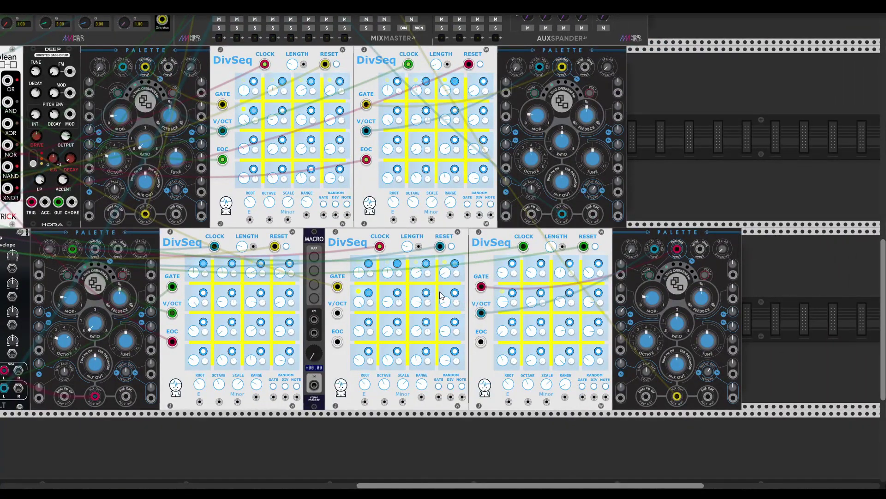
click(583, 385)
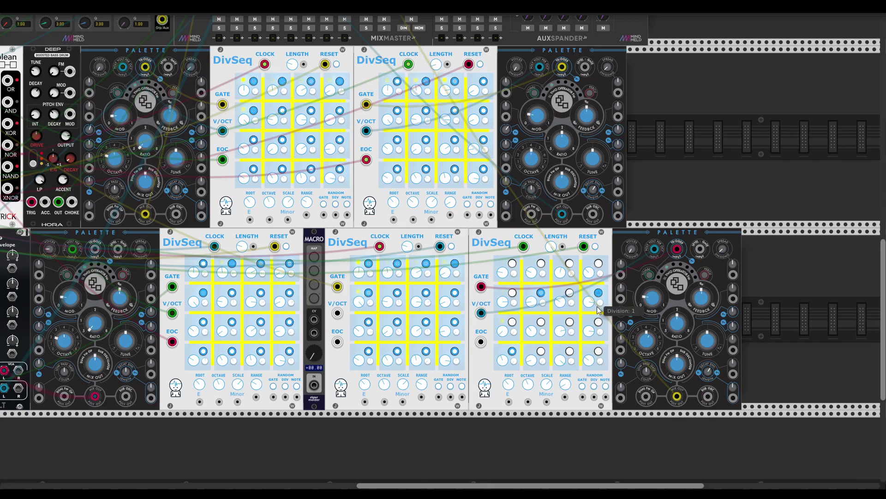
drag(513, 361, 513, 356)
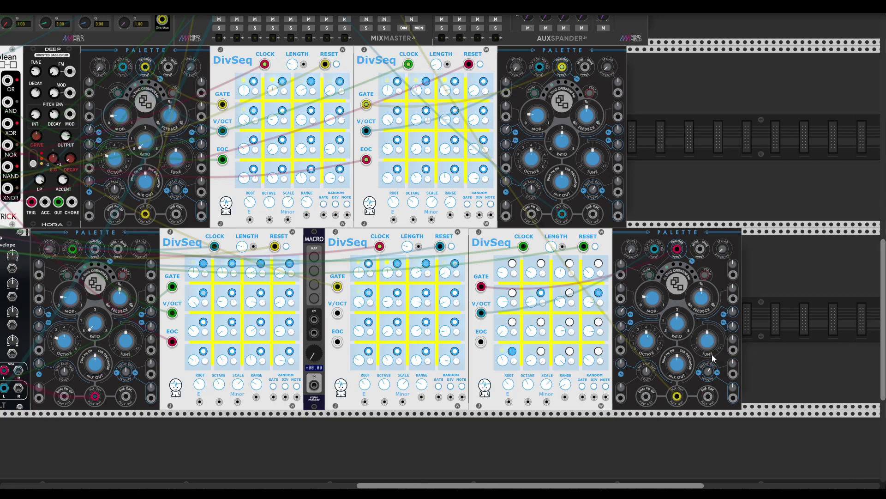
Step: Set the OCTAVE coarse frequency adjustment of the new two-operator Palette to 0
drag(708, 372, 708, 371)
mouse_move(652, 343)
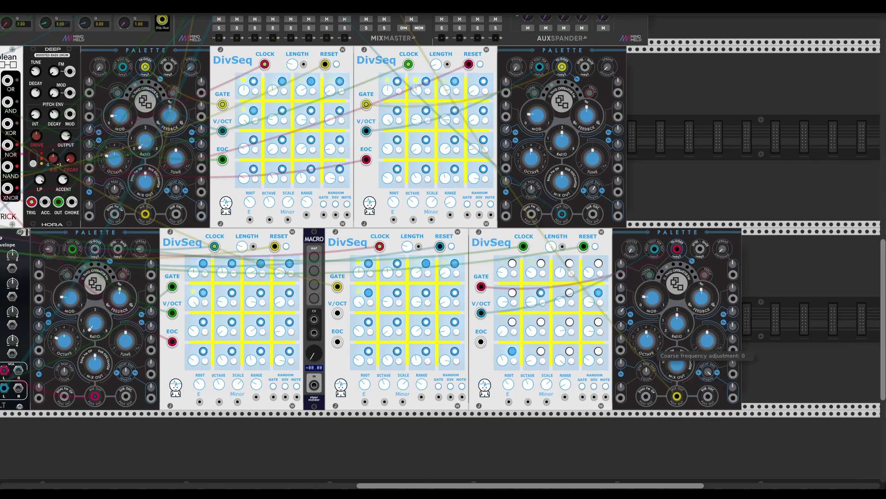
Step: Set CLKD's CLK 3 ratio to 3x to speed up the new DivSeq
scroll(446, 343, left, 8)
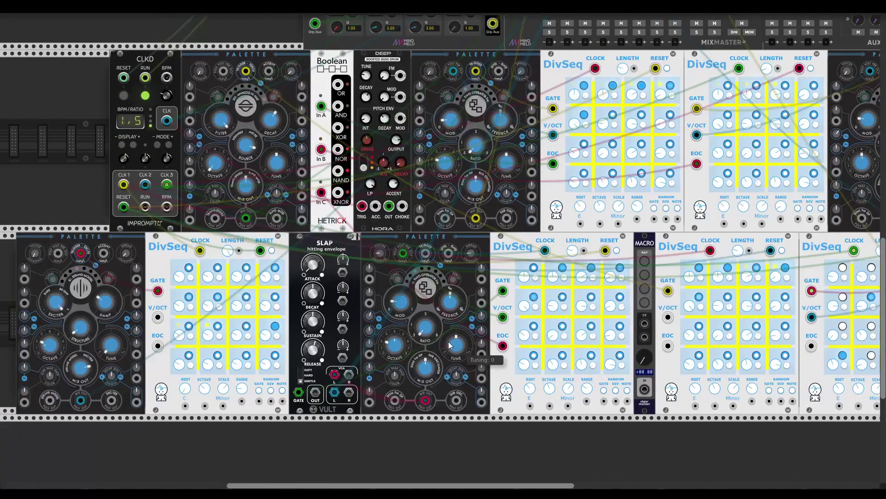
mouse_move(168, 159)
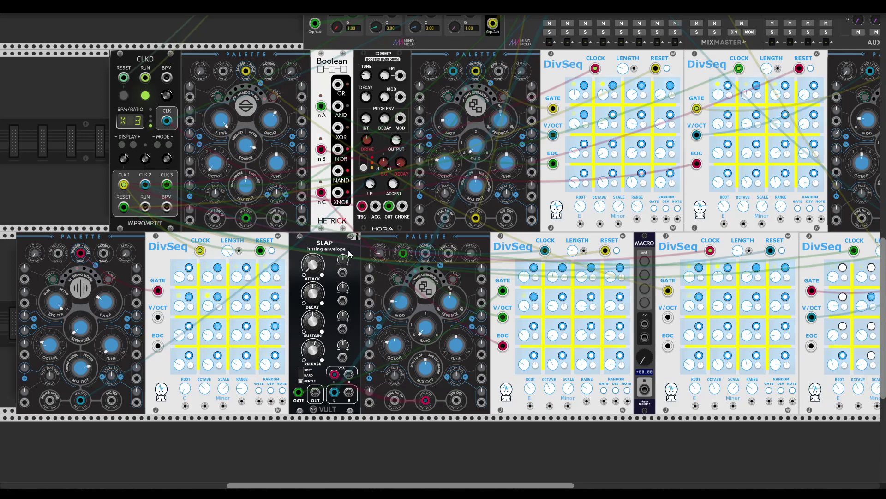
scroll(340, 262, right, 5)
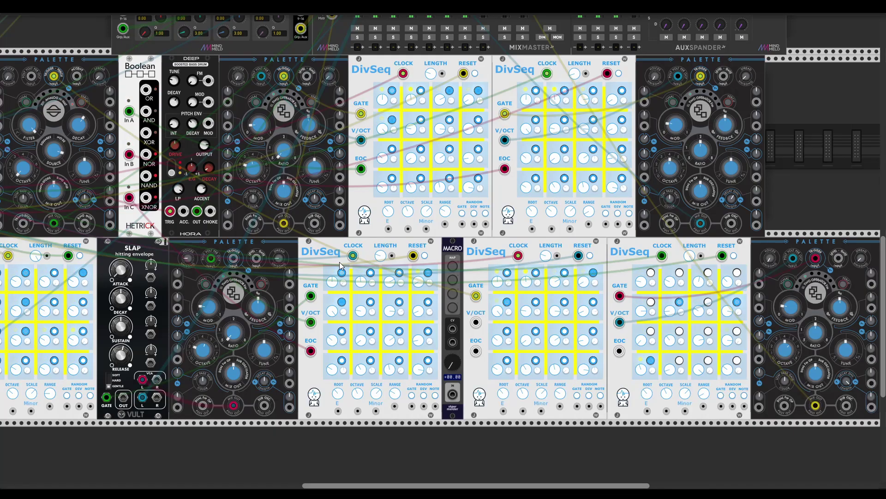
Step: Adjust the unison voice count and the spread of the newest two-operator Palette in the lower row
scroll(339, 262, up, 3)
scroll(340, 261, right, 2)
scroll(364, 287, right, 6)
scroll(416, 296, down, 4)
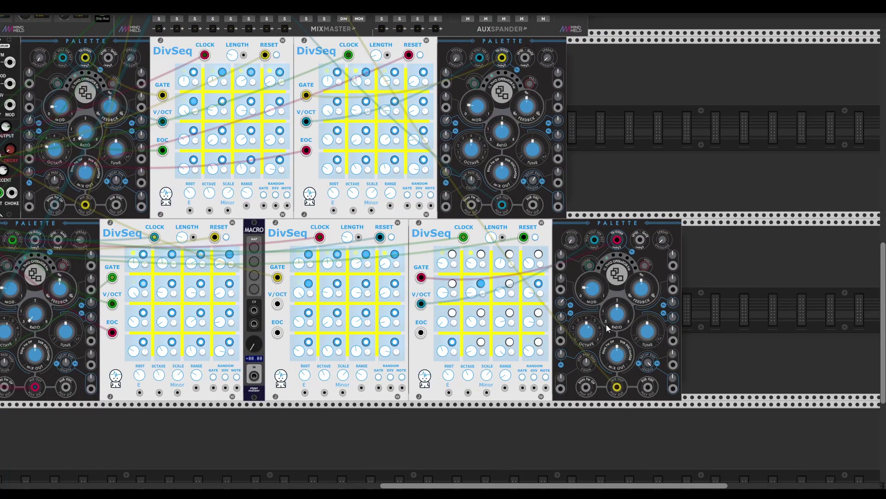
scroll(510, 276, up, 7)
scroll(554, 296, up, 1)
scroll(554, 296, left, 2)
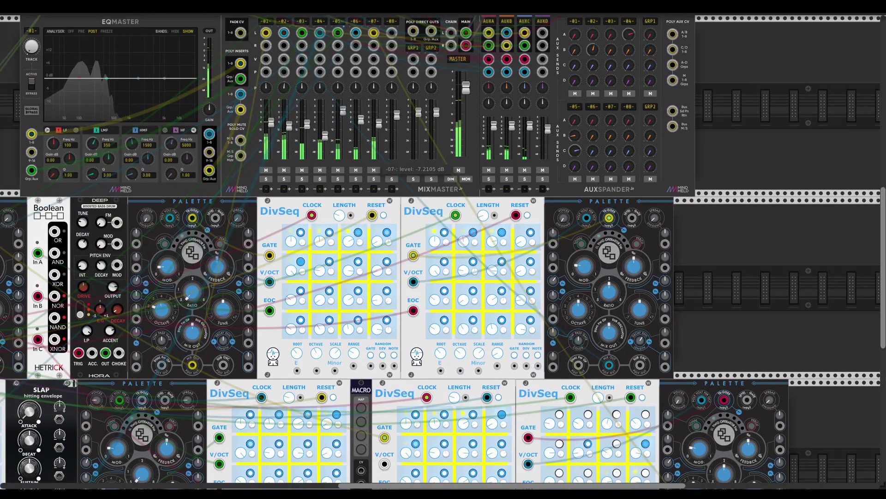
scroll(714, 326, down, 9)
scroll(713, 325, right, 11)
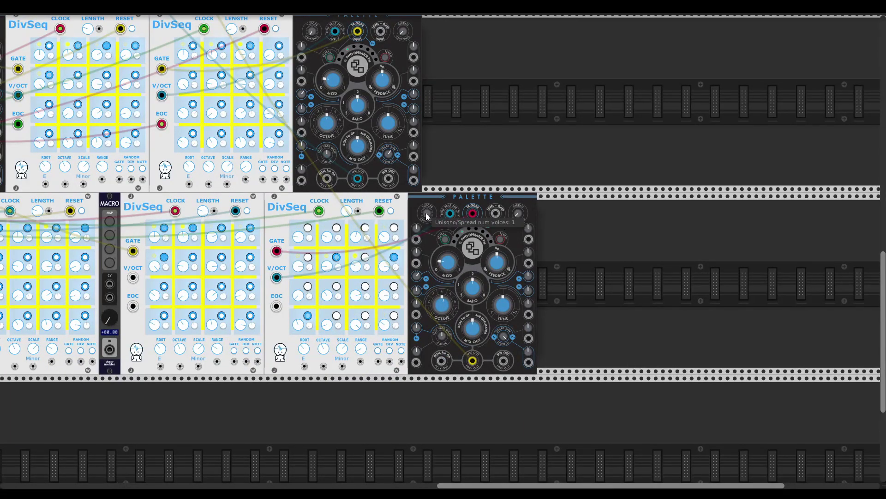
drag(427, 213, 427, 203)
drag(518, 214, 518, 138)
drag(516, 214, 518, 204)
Step: Add a Vult Slap (Free) hitting envelope beside the newest two-operator Palette
scroll(429, 260, up, 8)
scroll(428, 259, left, 8)
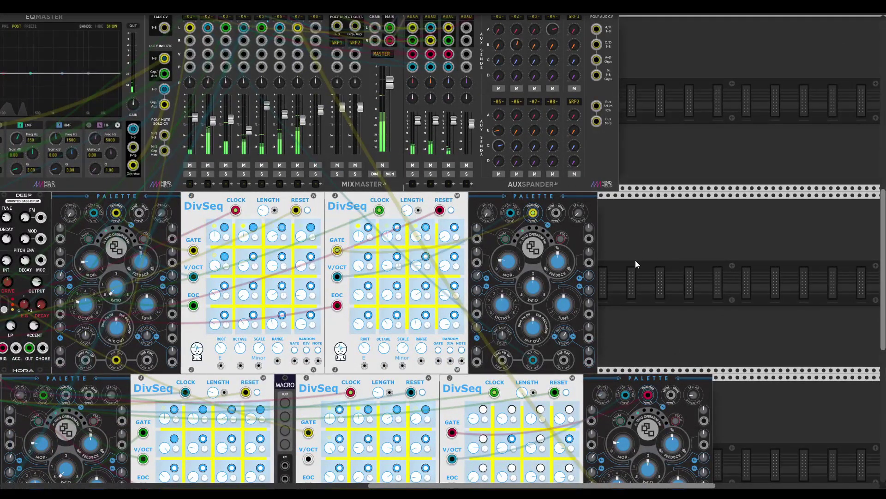
scroll(634, 263, down, 5)
scroll(634, 263, right, 2)
right_click(717, 351)
text(slap)
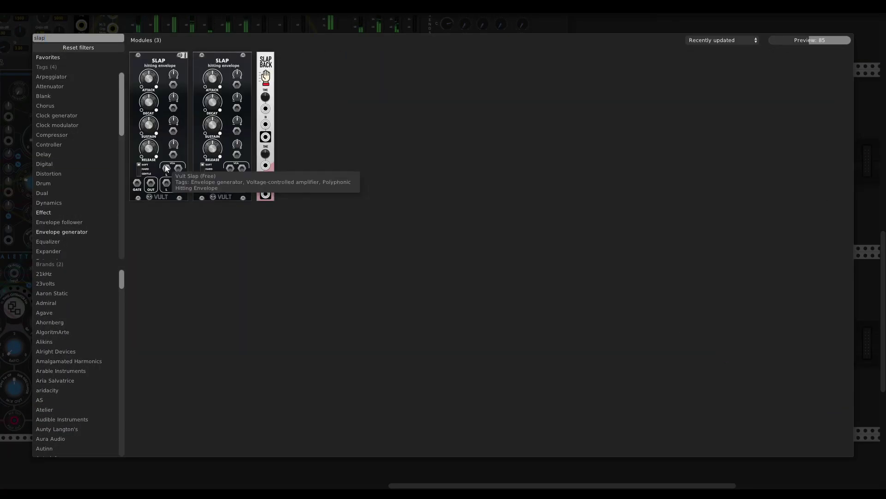
click(165, 165)
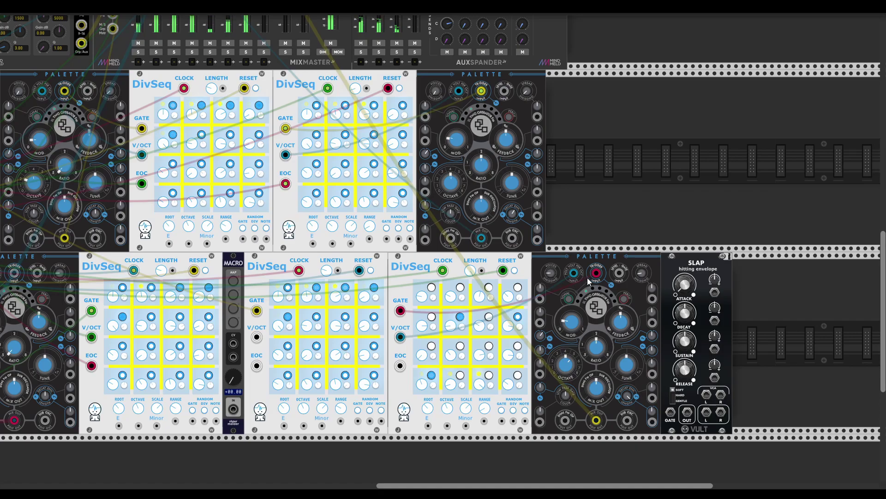
Step: Move the Palette's trigger cable to the new Slap's GATE input and route the Palette's mix output through Slap's VCA to the mixer
drag(595, 273, 670, 412)
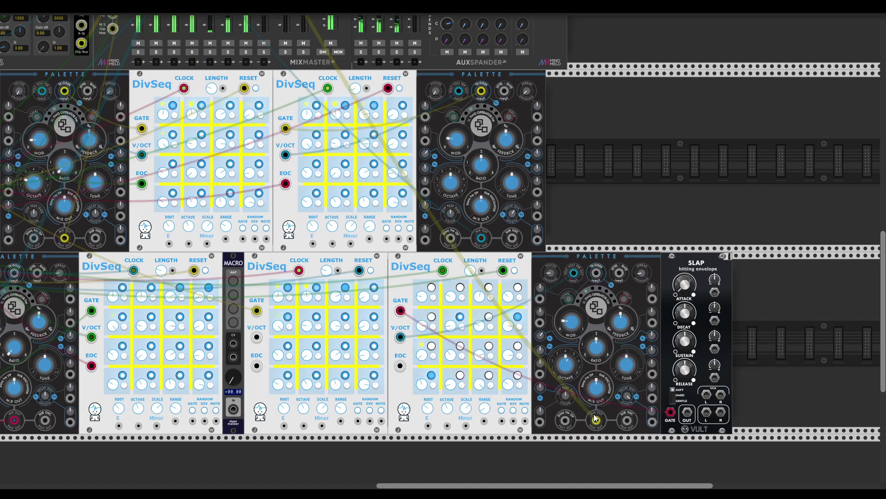
mouse_move(596, 418)
mouse_down()
mouse_move(706, 411)
mouse_move(694, 400)
mouse_move(598, 420)
mouse_up()
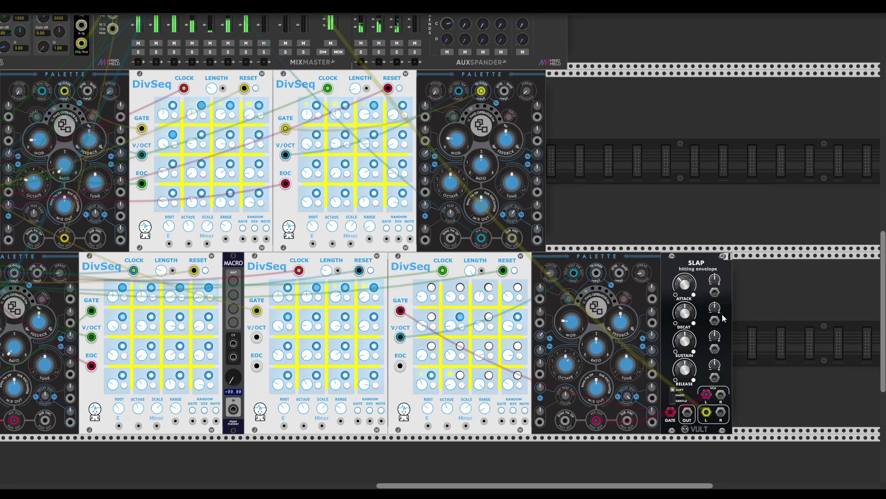
Step: Set the new Slap to Gentle mode with a release of about 0.61
click(674, 399)
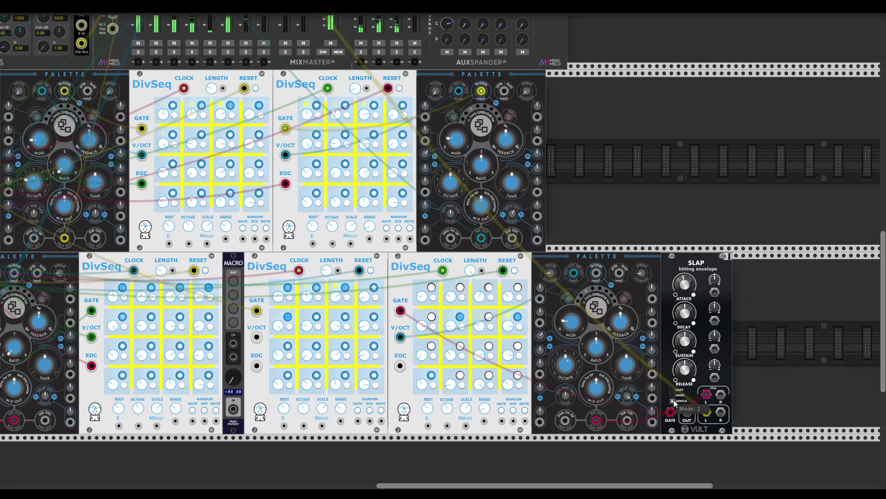
drag(685, 285, 685, 285)
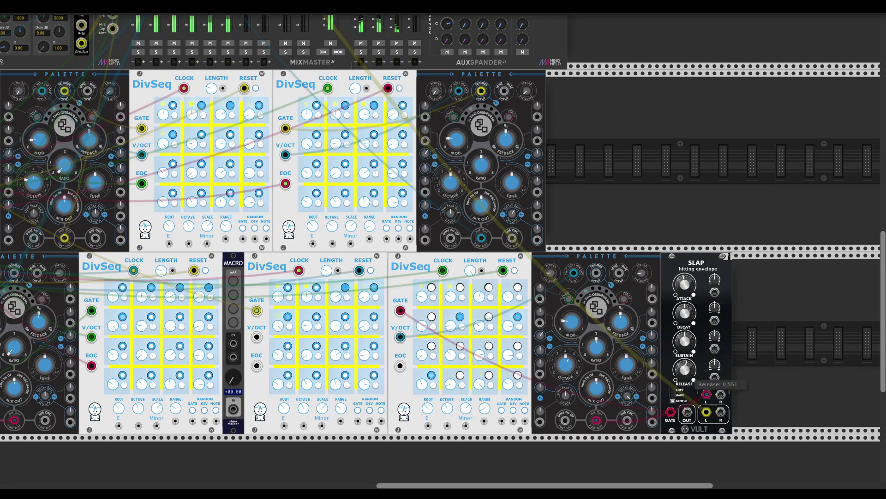
mouse_move(681, 350)
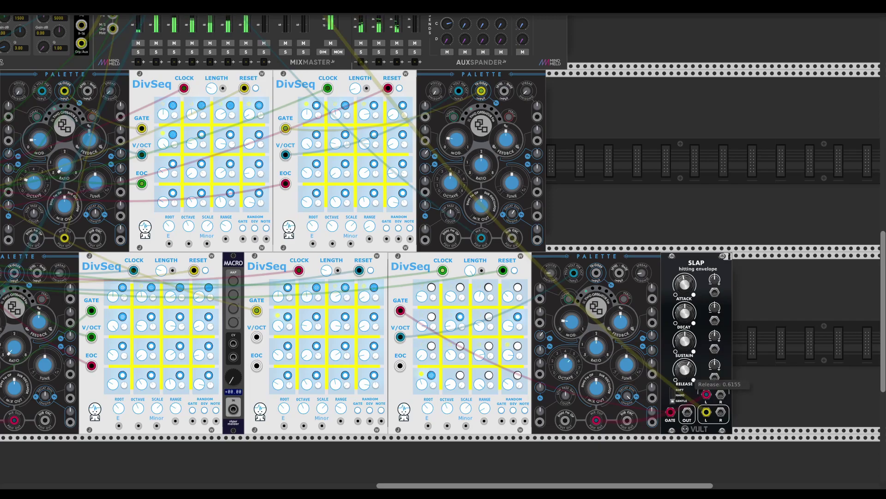
mouse_move(686, 369)
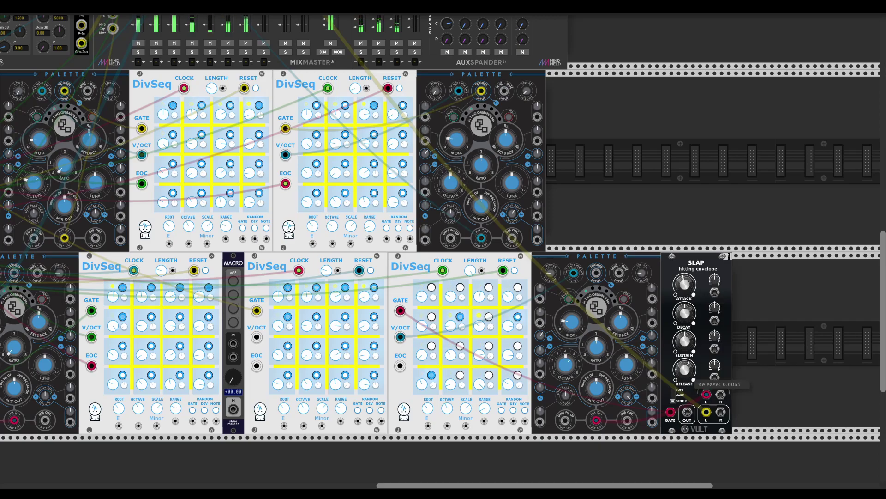
Step: Set mixer channel 7's AUX A send to 0 dB, lower channel 7's fader and slightly raise channel 2's fader
scroll(588, 235, up, 4)
scroll(588, 235, up, 6)
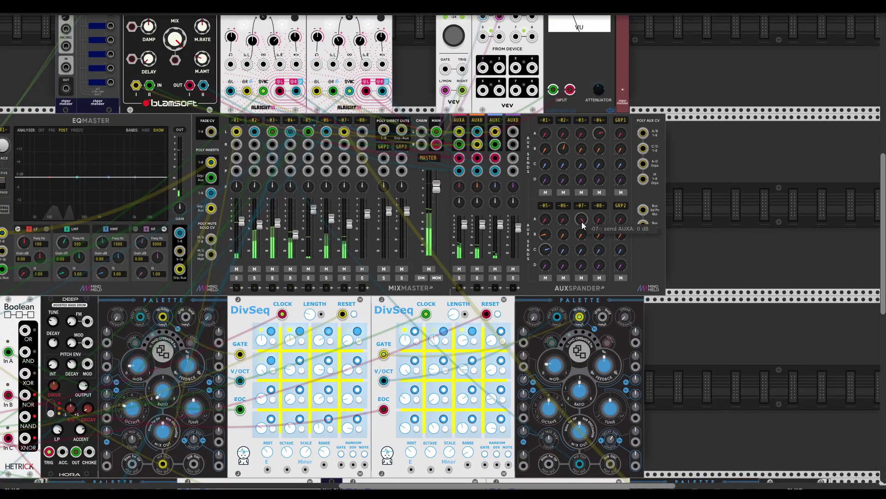
mouse_move(582, 222)
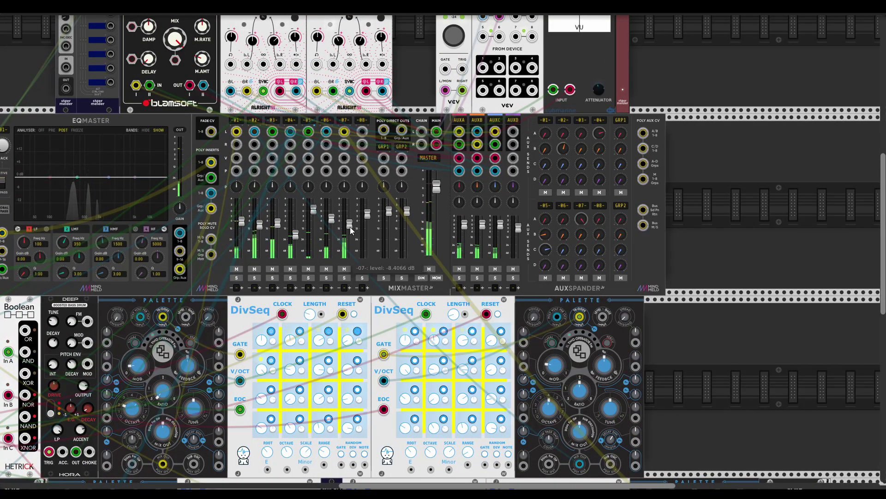
drag(349, 223, 349, 226)
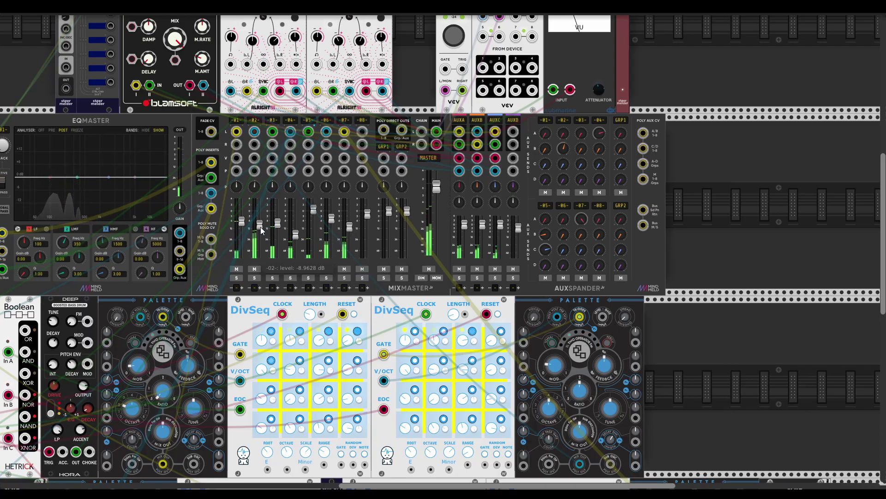
drag(258, 224, 259, 222)
Step: Duplicate the DivSeq of the string-model Palette and place the unpatched copy beside CLKD
scroll(297, 421, down, 5)
scroll(298, 421, left, 10)
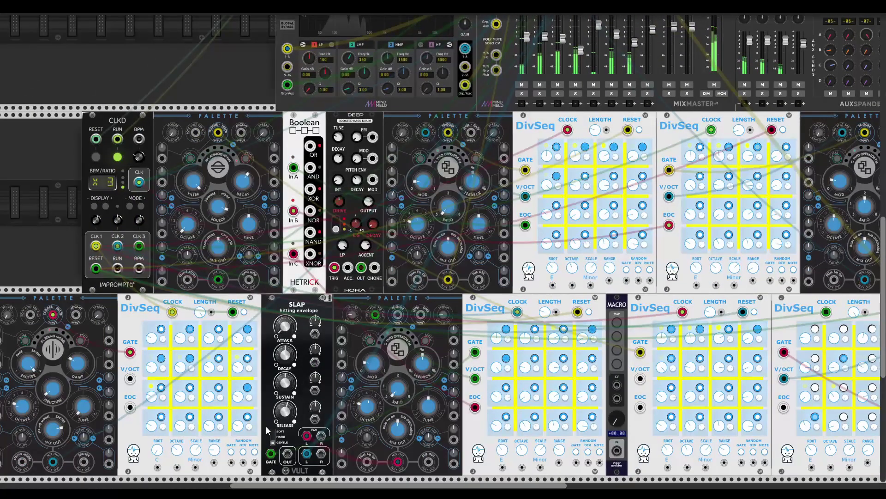
scroll(310, 425, down, 3)
scroll(508, 295, up, 8)
scroll(554, 208, right, 8)
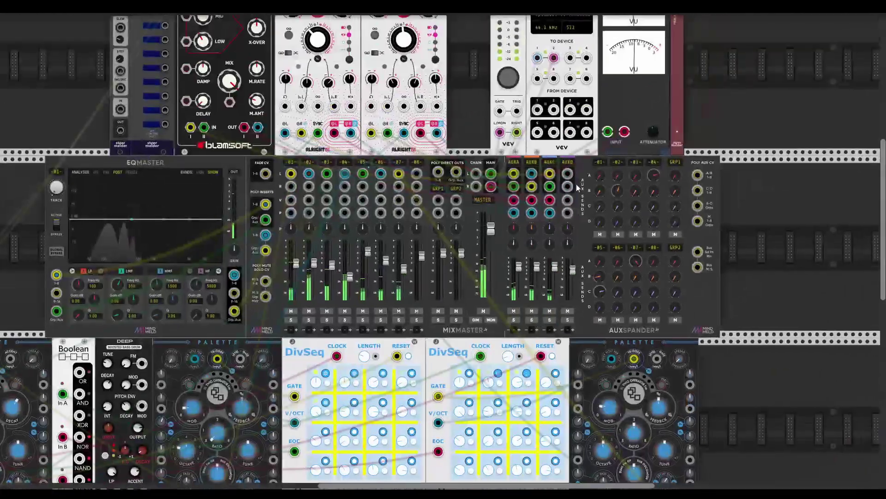
scroll(406, 354, down, 6)
scroll(406, 354, left, 12)
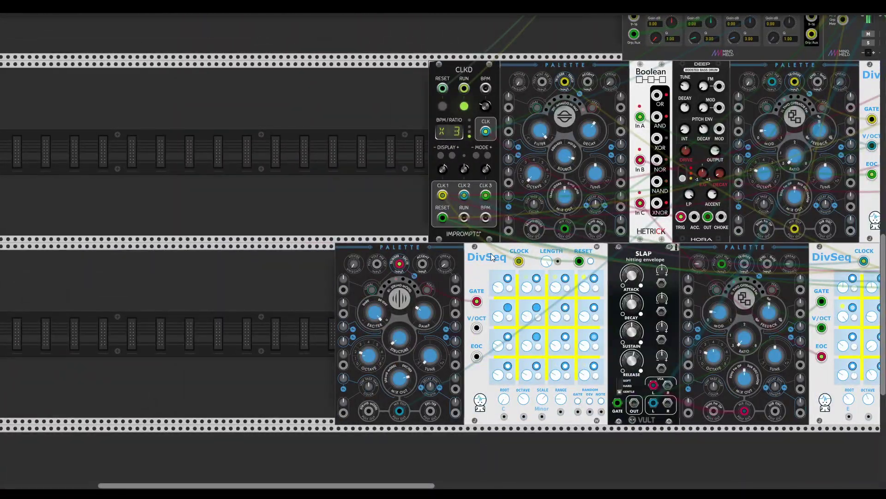
mouse_move(374, 314)
mouse_move(365, 359)
key(ctrl+d)
scroll(340, 282, up, 3)
scroll(340, 282, left, 3)
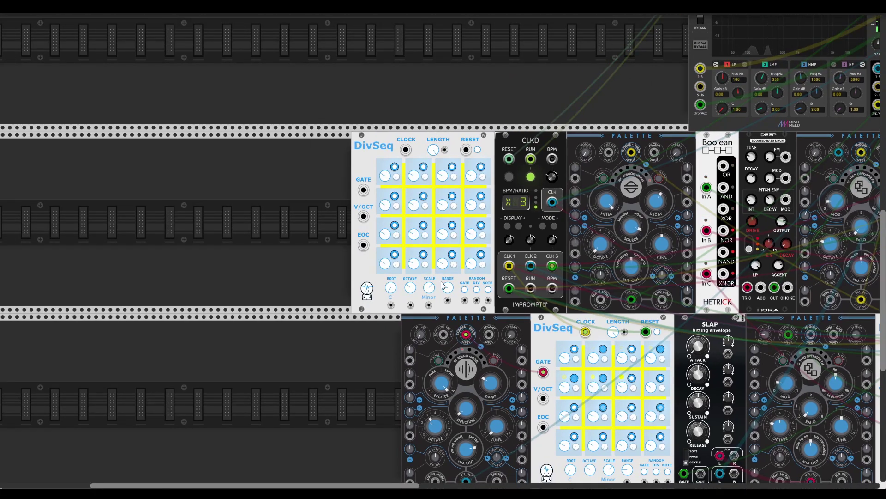
Step: Move the unpatched DivSeq aside and place a copy of CLKD directly before the original CLKD
scroll(442, 284, up, 2)
scroll(442, 284, right, 4)
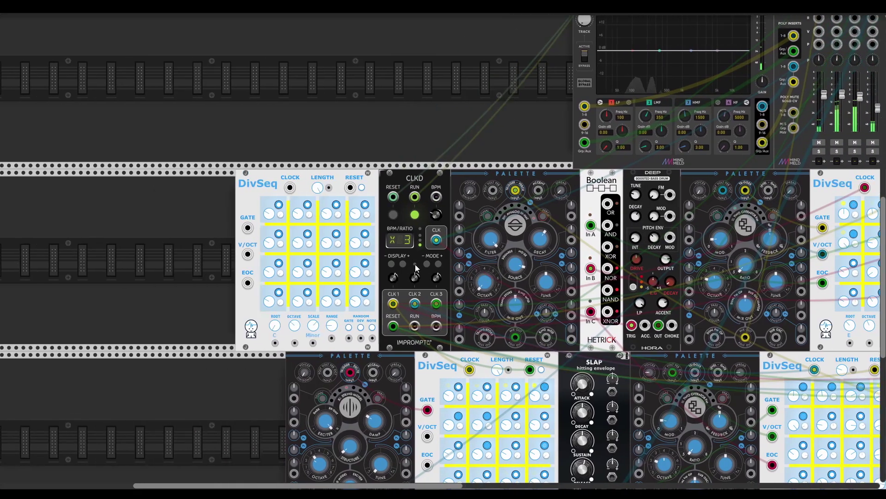
scroll(414, 265, left, 3)
scroll(414, 265, down, 1)
drag(375, 182, 197, 182)
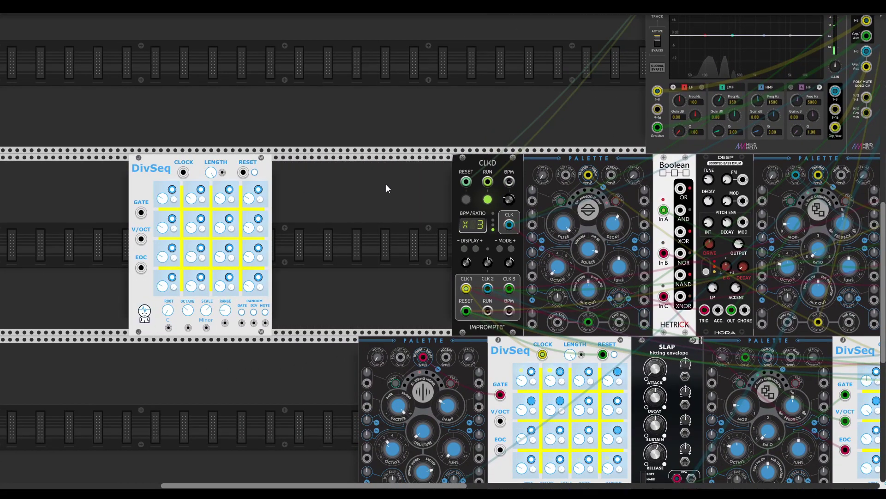
key(ctrl+v)
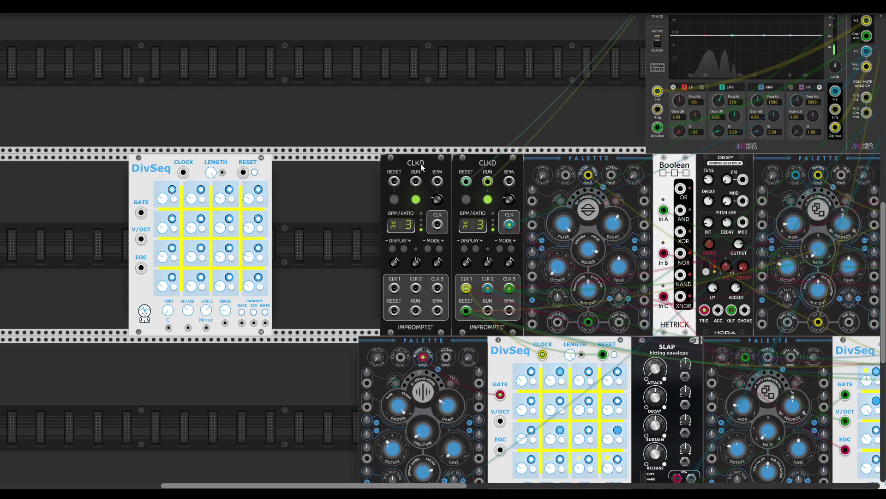
Step: Chain the original CLKD's RESET, RUN and BPM outputs to the copied CLKD's inputs and move the unpatched DivSeq against the copy
key(m)
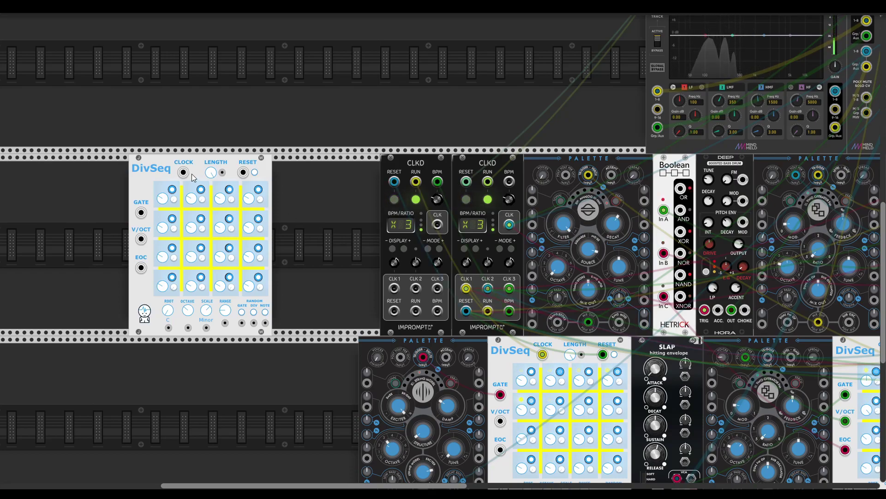
drag(193, 177, 301, 177)
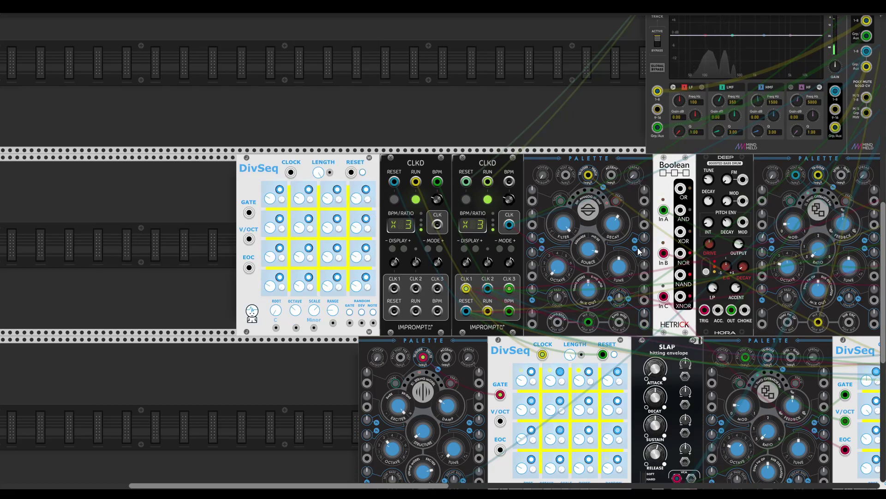
Step: Randomize the gates of the DivSeq that drives the newest two-operator Palette
scroll(658, 257, right, 10)
scroll(658, 256, down, 3)
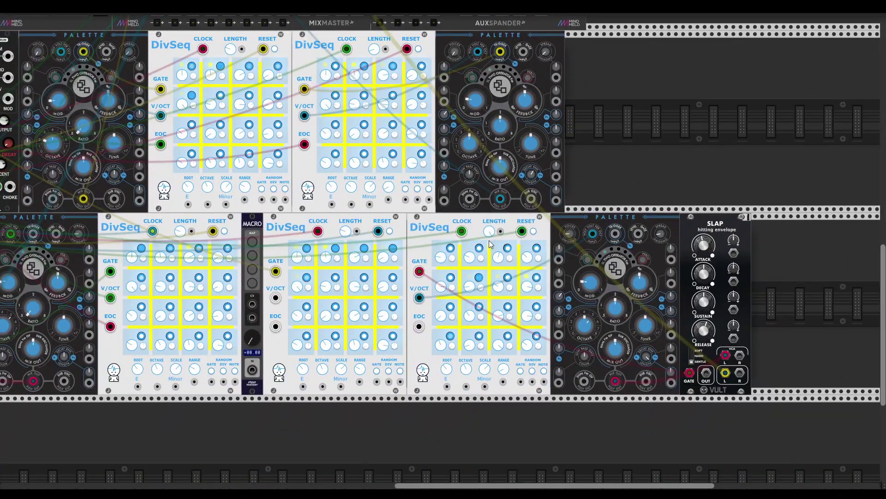
click(522, 375)
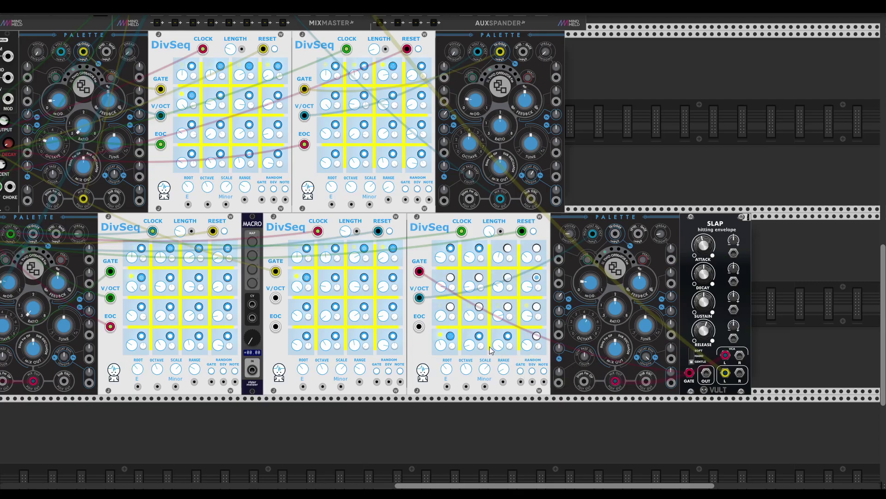
scroll(414, 84, up, 4)
scroll(414, 84, left, 5)
scroll(414, 84, up, 2)
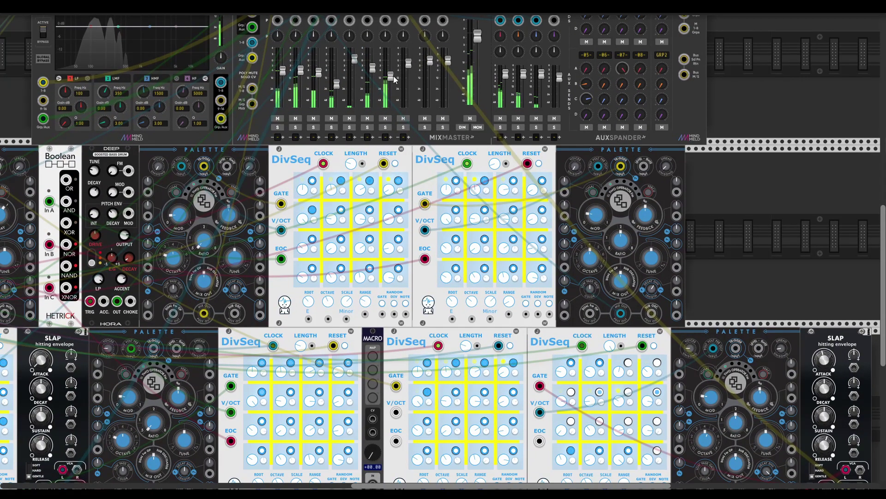
scroll(581, 363, down, 3)
scroll(580, 363, down, 1)
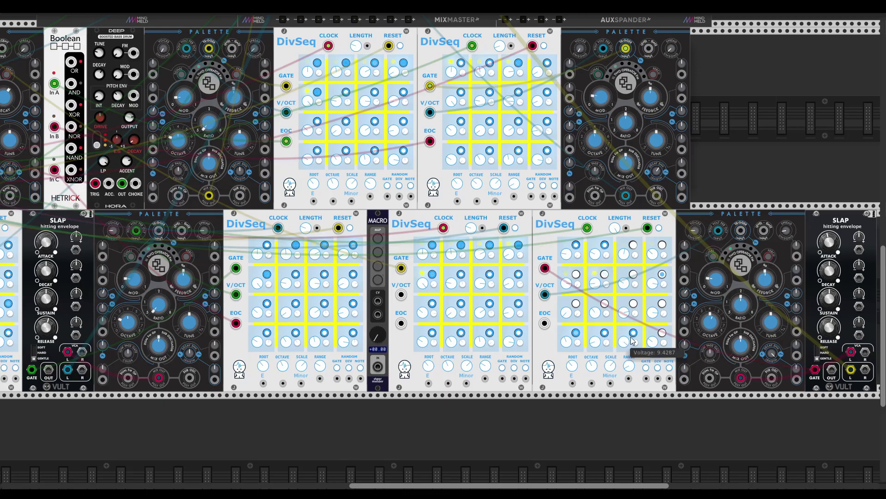
right_click(640, 224)
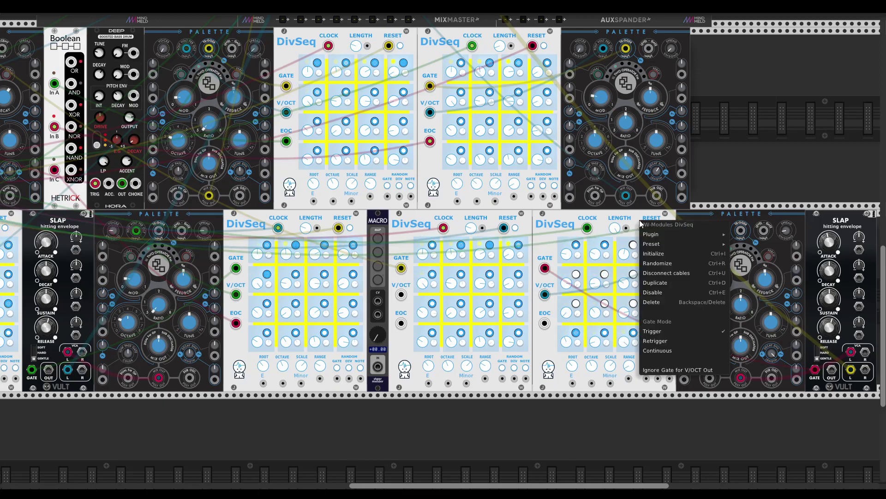
click(627, 221)
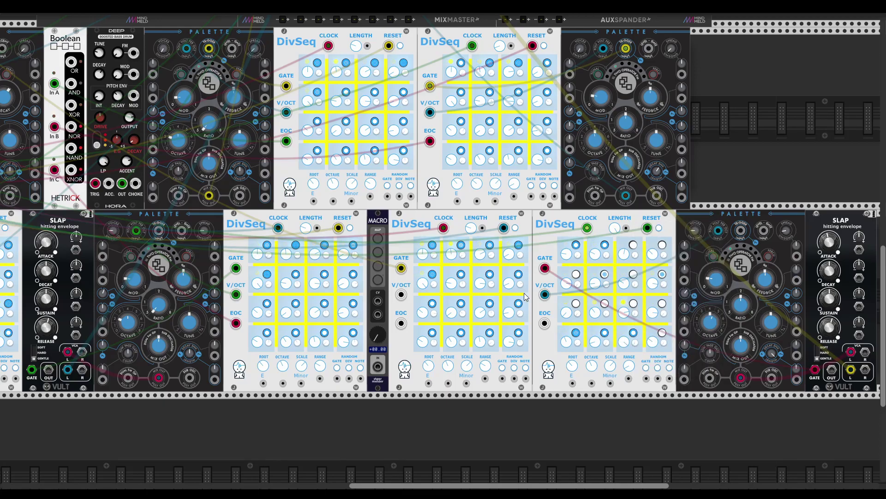
scroll(512, 303, left, 10)
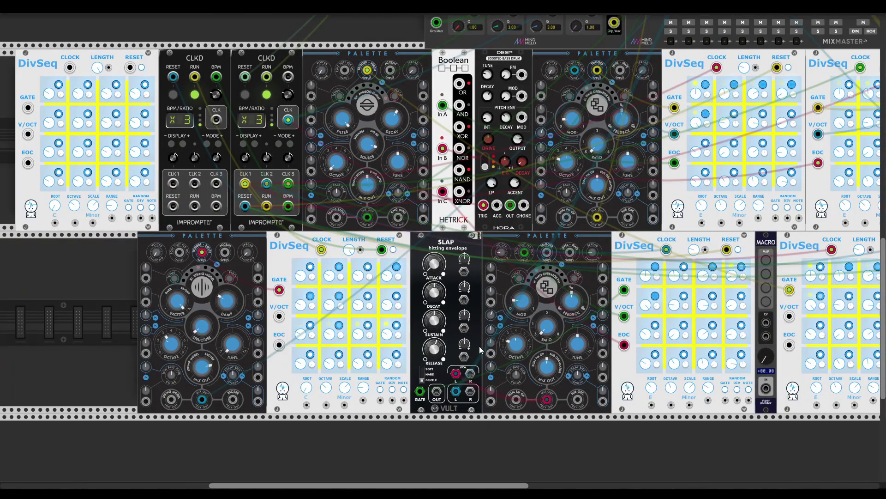
scroll(486, 348, left, 3)
scroll(486, 348, up, 2)
scroll(501, 339, right, 5)
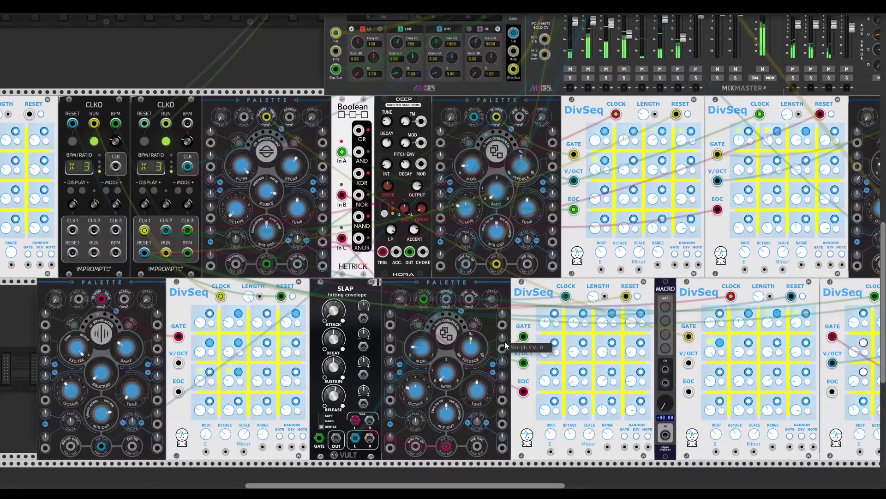
scroll(371, 342, left, 8)
scroll(387, 345, up, 2)
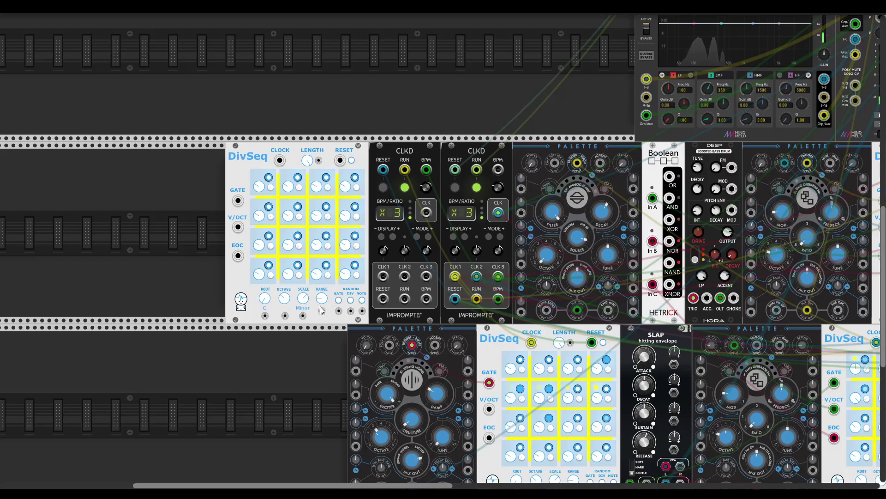
scroll(320, 312, up, 1)
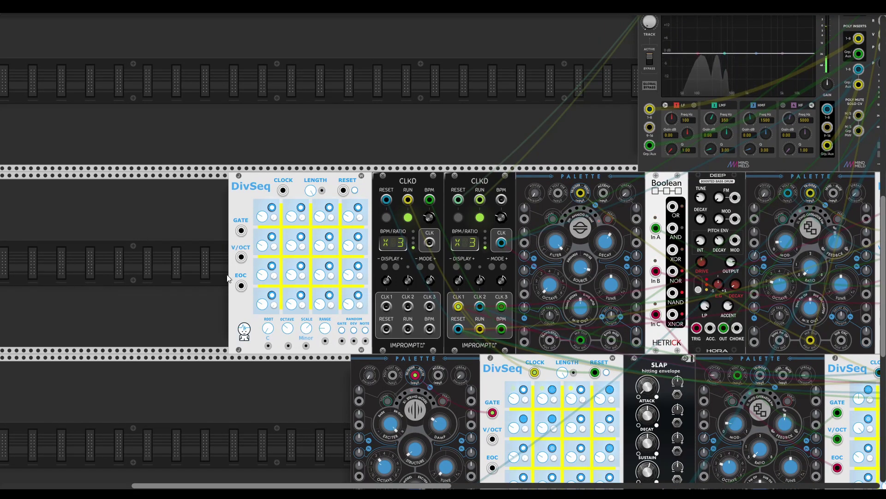
scroll(258, 234, down, 1)
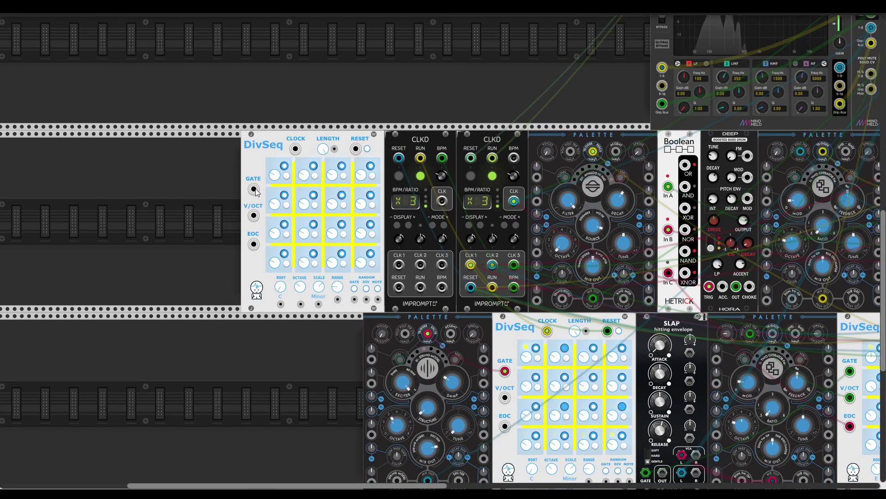
Step: Clock and reset the unpatched DivSeq from the copied CLKD with CLK 1 at ratio x8, and randomize its gates
drag(253, 189, 347, 282)
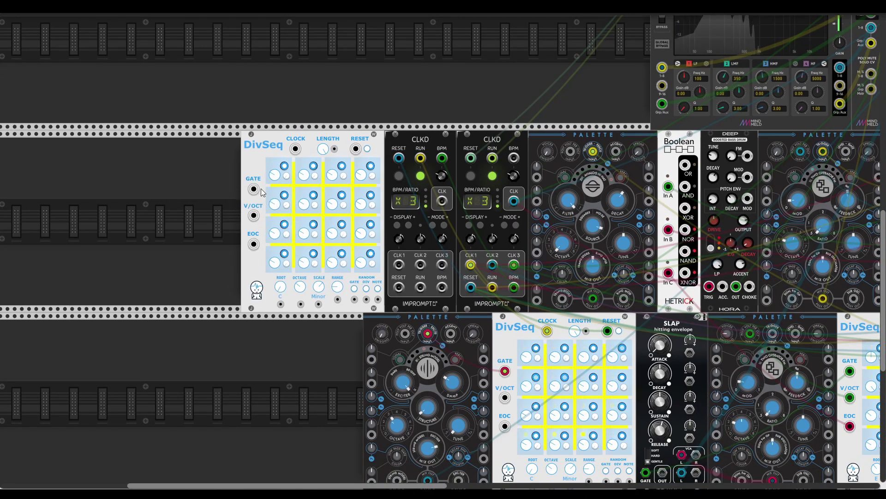
mouse_move(254, 189)
mouse_down()
mouse_move(394, 214)
mouse_move(405, 265)
mouse_move(354, 251)
mouse_move(253, 187)
mouse_up()
drag(296, 148, 403, 239)
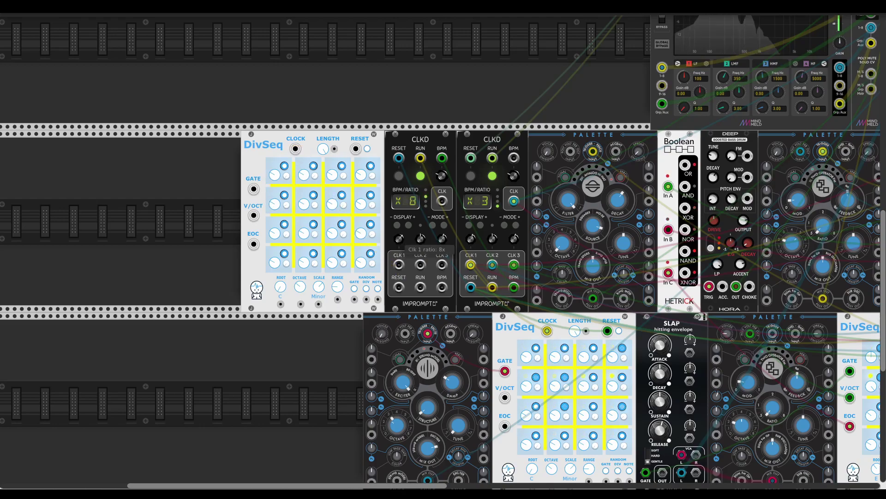
drag(399, 264, 296, 148)
drag(356, 148, 398, 287)
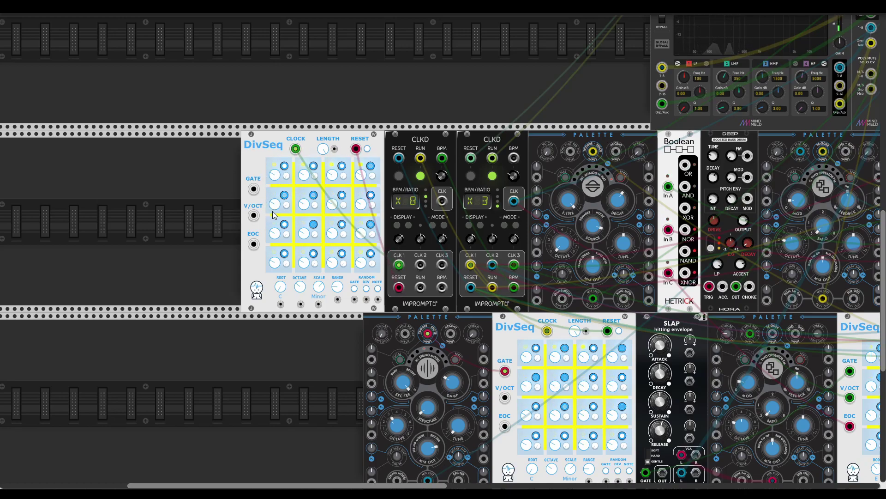
click(354, 288)
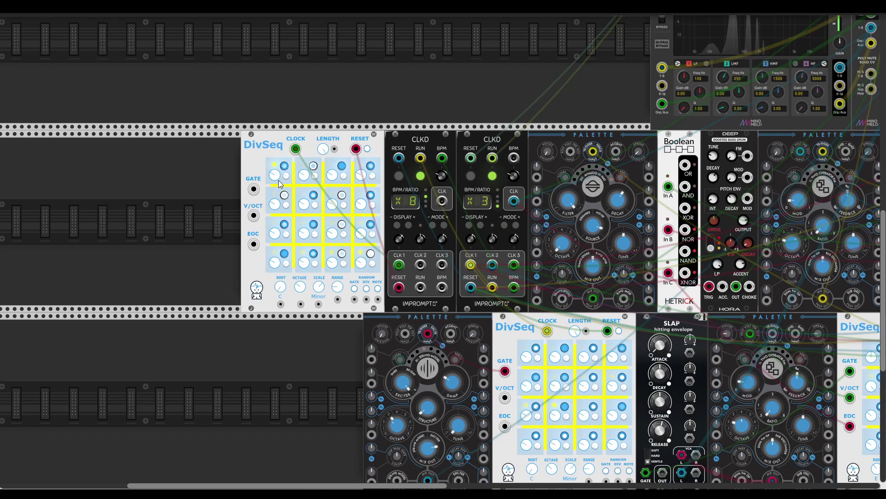
Step: Duplicate the string-model Palette as a particle-noise voice and trigger it from the GATE output of the DivSeq beside the copied CLKD
key(ctrl+d)
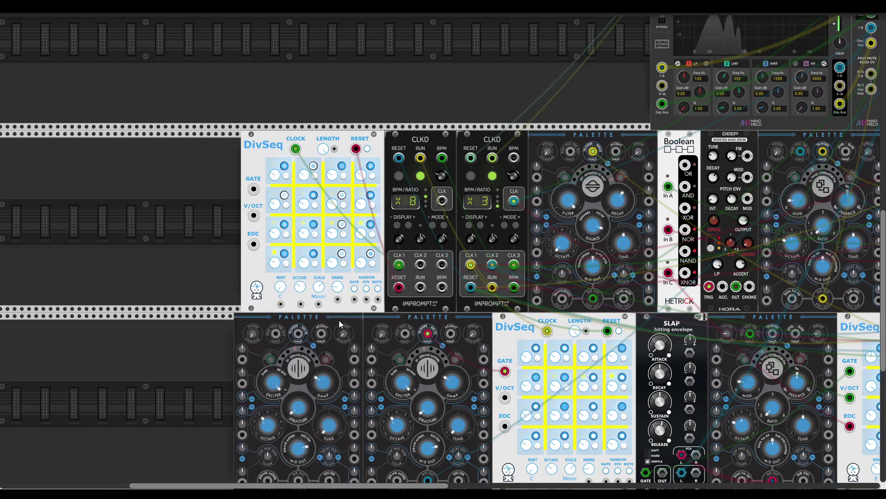
click(288, 355)
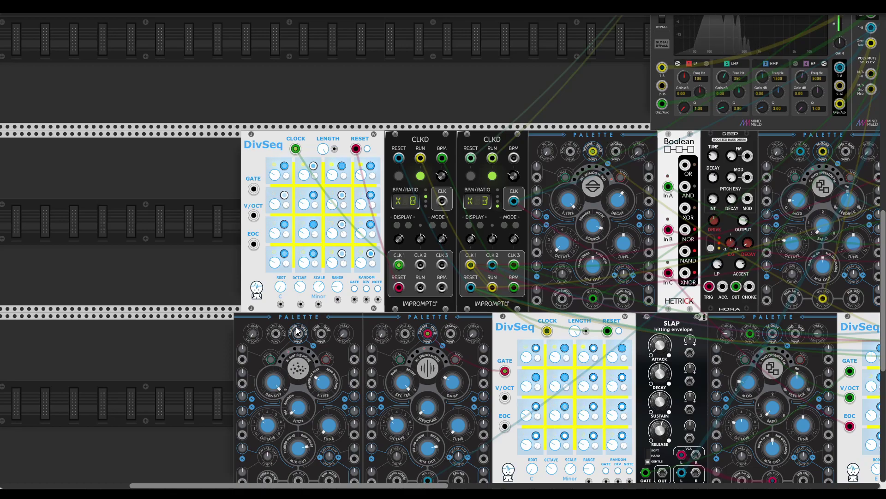
drag(298, 332, 254, 189)
Step: Patch the particle-noise Palette's output into MixMaster channel 8 and set that channel's level to about -3.2 dB
scroll(311, 336, down, 4)
scroll(310, 336, right, 4)
mouse_move(191, 381)
mouse_down()
mouse_move(649, 127)
mouse_move(783, 34)
mouse_move(799, 87)
mouse_move(797, 75)
mouse_up()
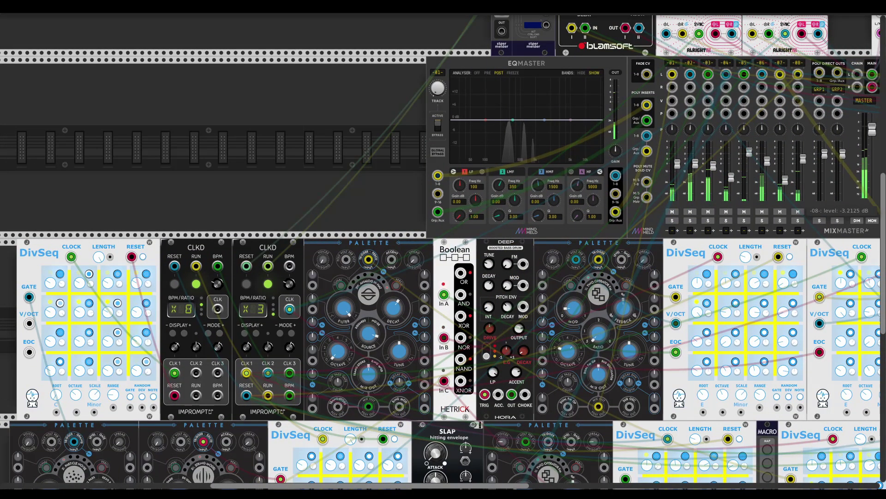
Step: Shape the particle-noise Palette's sound by setting its density (timbre) to 0.826 and raising its filter and output mix
scroll(364, 320, down, 4)
scroll(364, 321, left, 6)
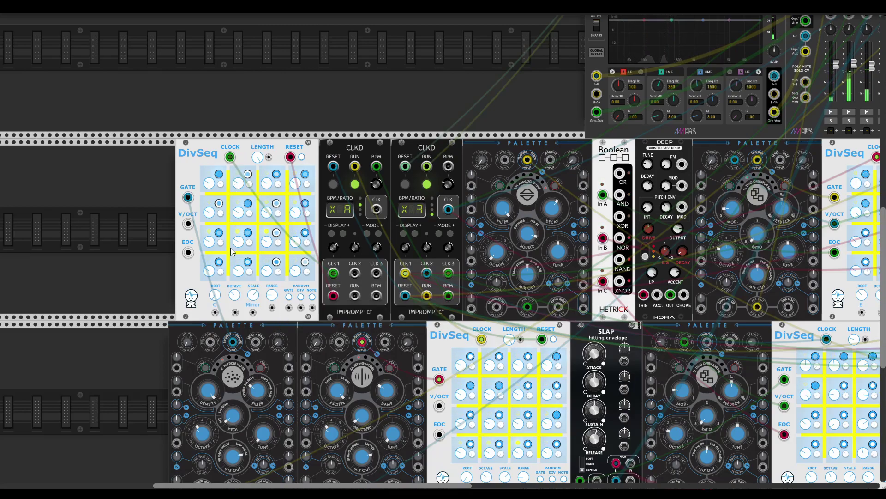
drag(215, 382, 214, 372)
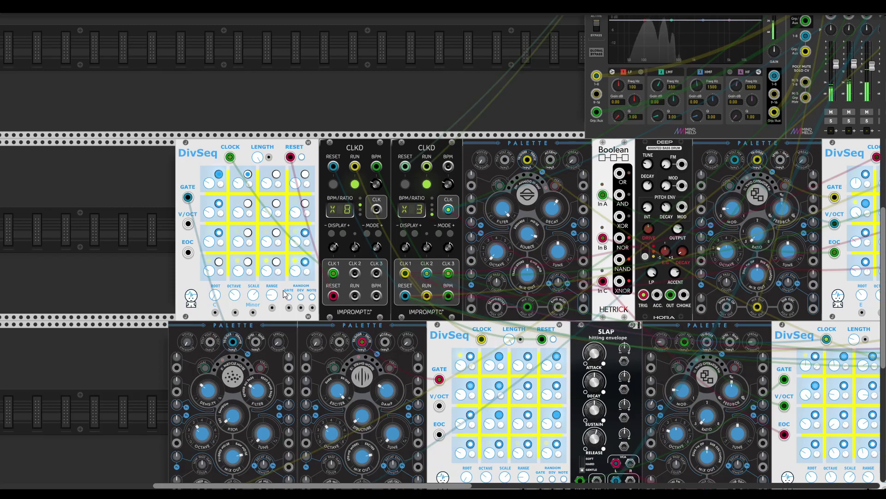
scroll(280, 310, down, 1)
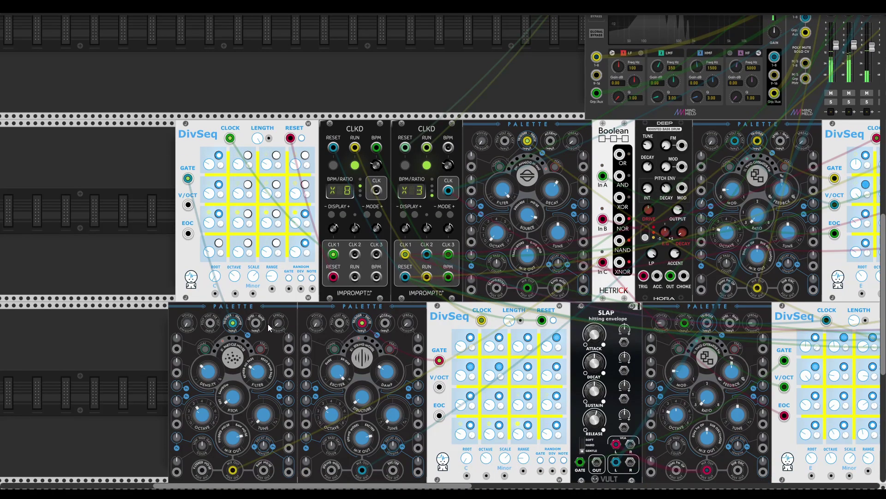
scroll(259, 360, down, 2)
drag(224, 406, 224, 385)
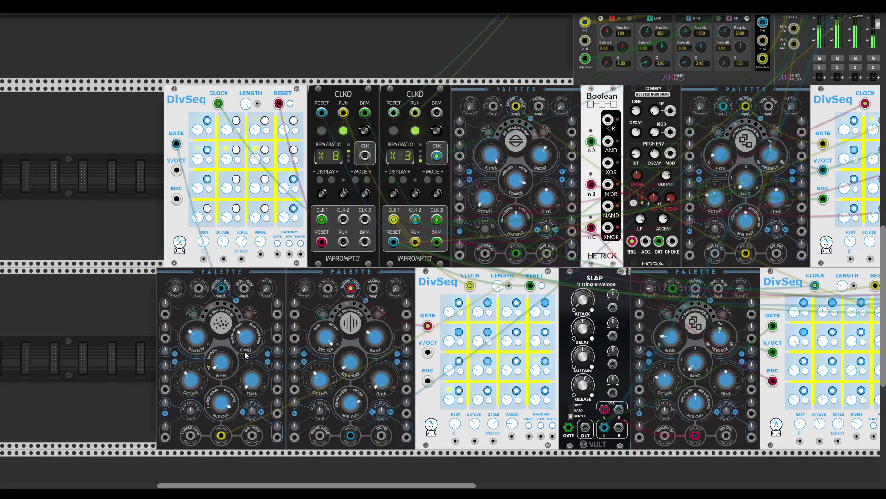
drag(250, 341, 250, 277)
mouse_move(203, 343)
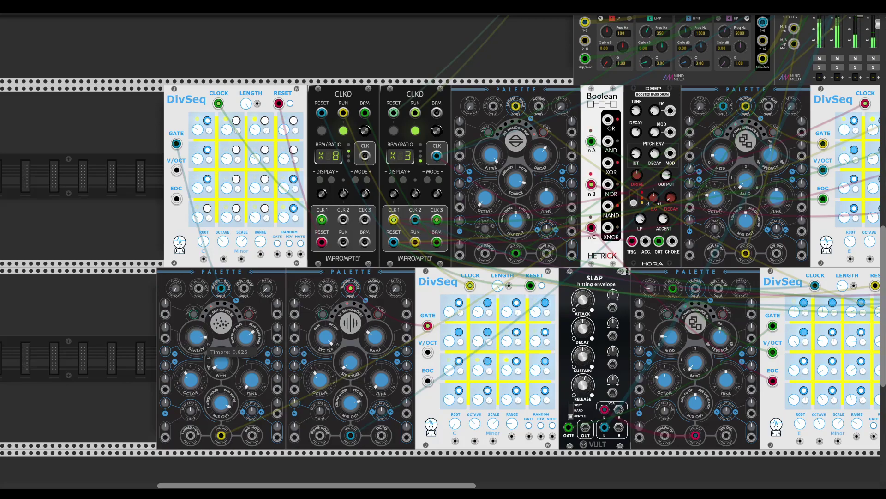
scroll(261, 286, up, 1)
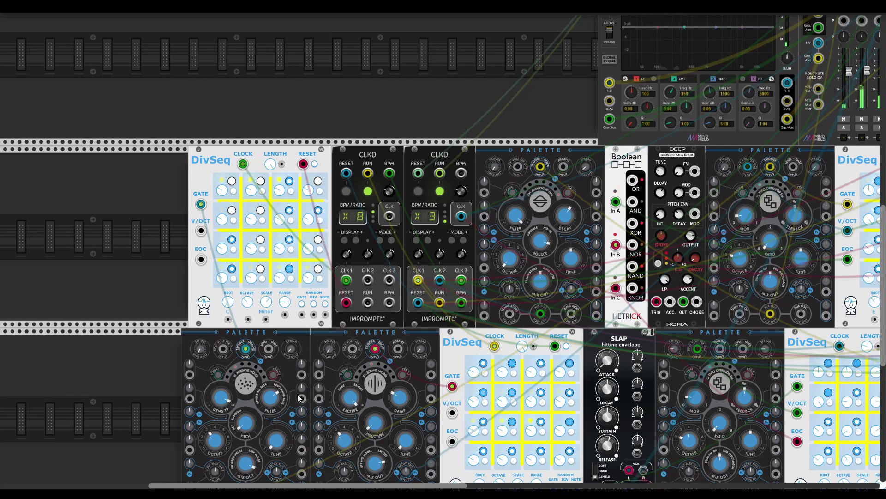
scroll(306, 190, down, 2)
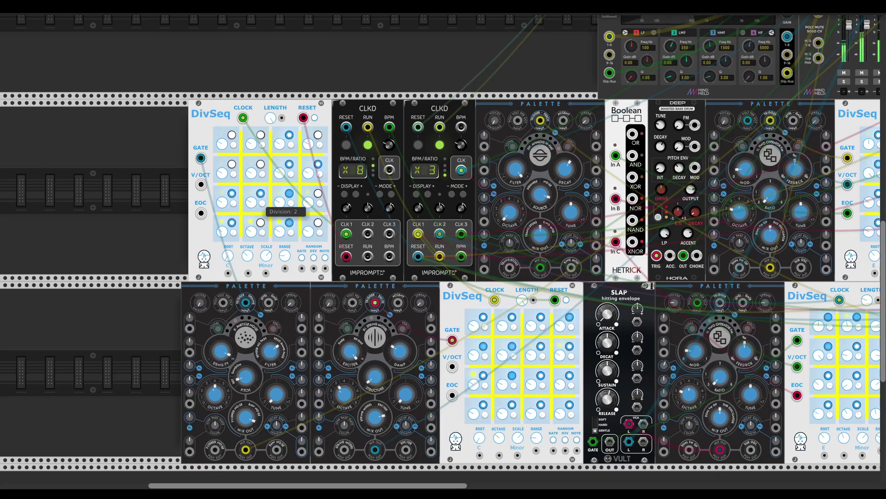
scroll(619, 286, right, 16)
scroll(619, 286, up, 4)
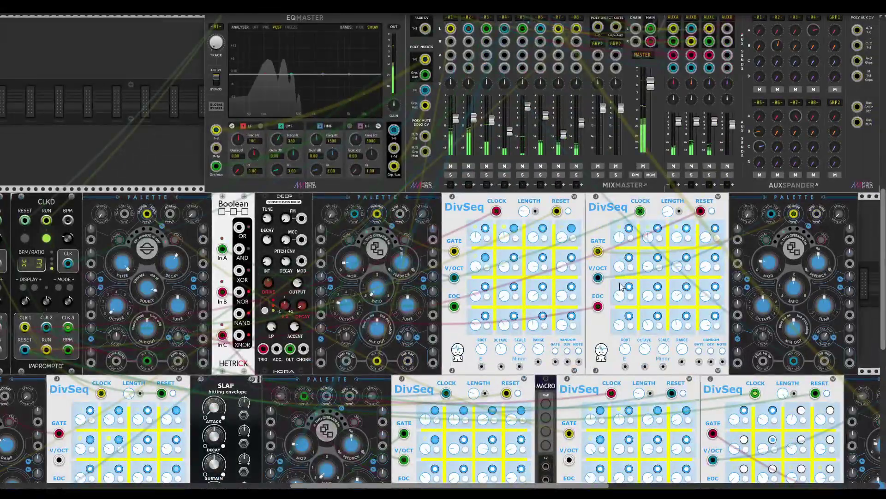